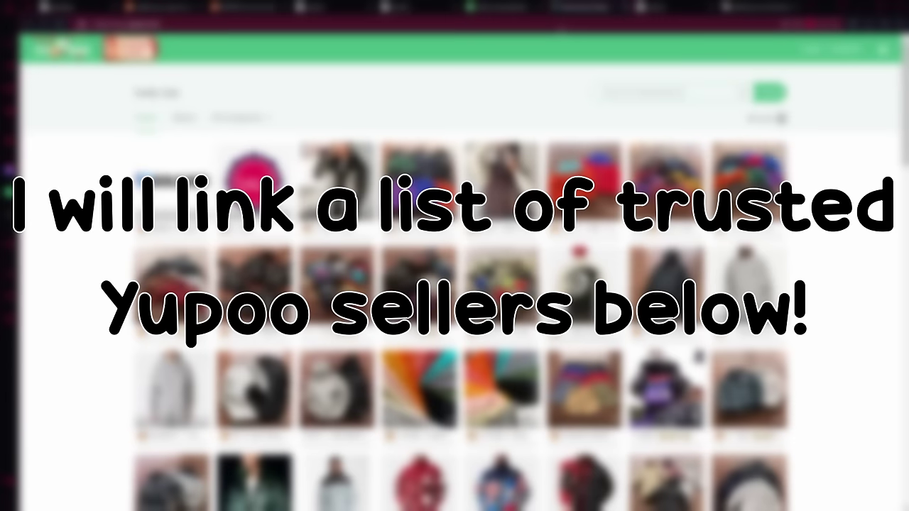
Step: Browse the husky-reps gallery and open the 8-ball STUSSY FLEECE 9102601 album
scroll(861, 362, "down", 8)
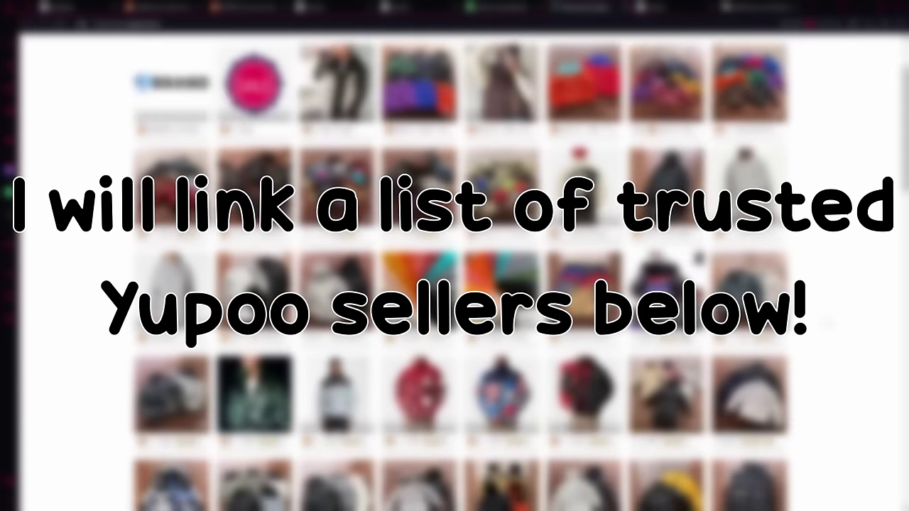
scroll(794, 242, "up", 5)
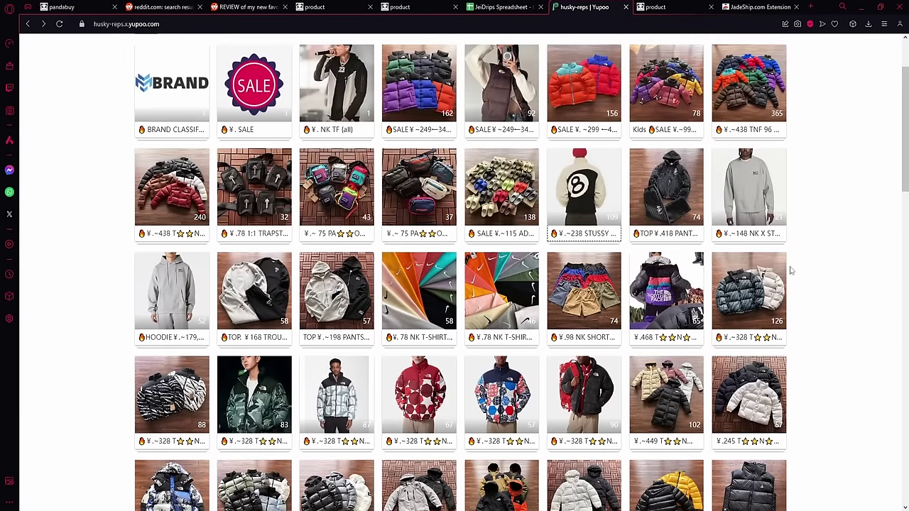
scroll(829, 309, "down", 5)
scroll(838, 382, "down", 3)
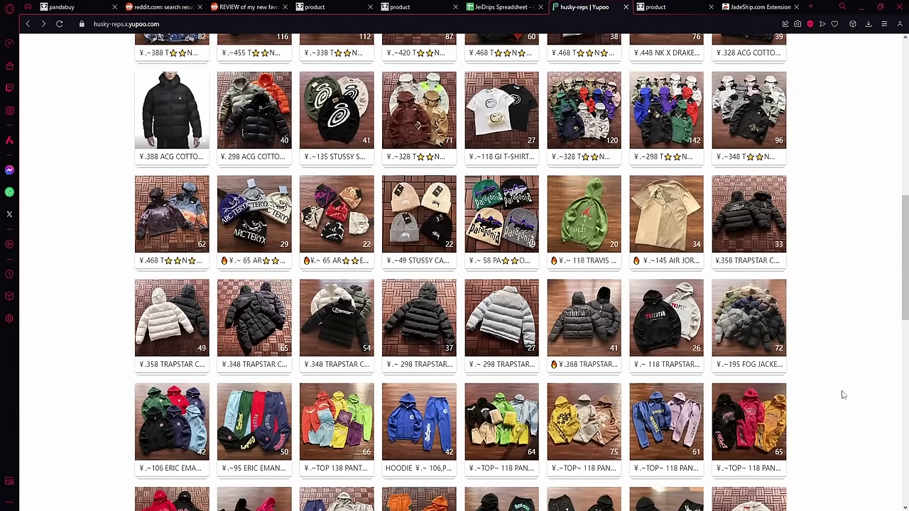
scroll(843, 396, "up", 8)
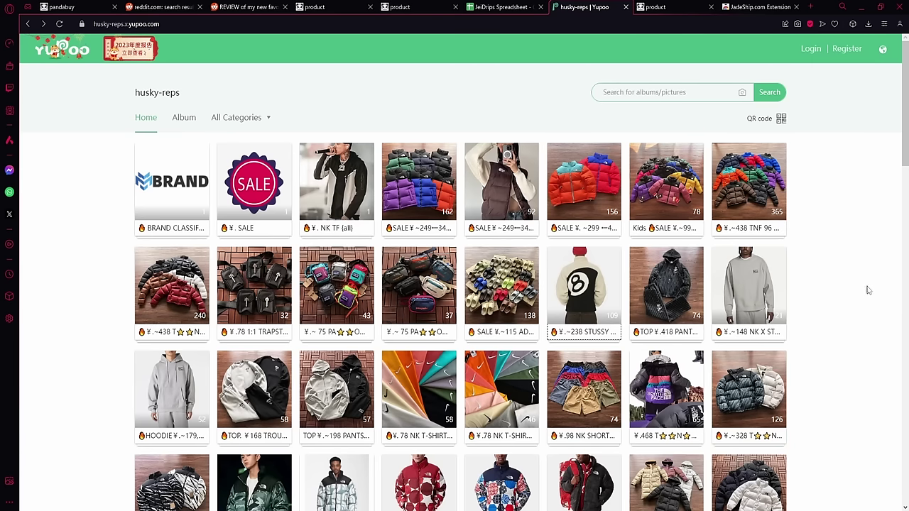
scroll(864, 271, "down", 1)
left_click(572, 236)
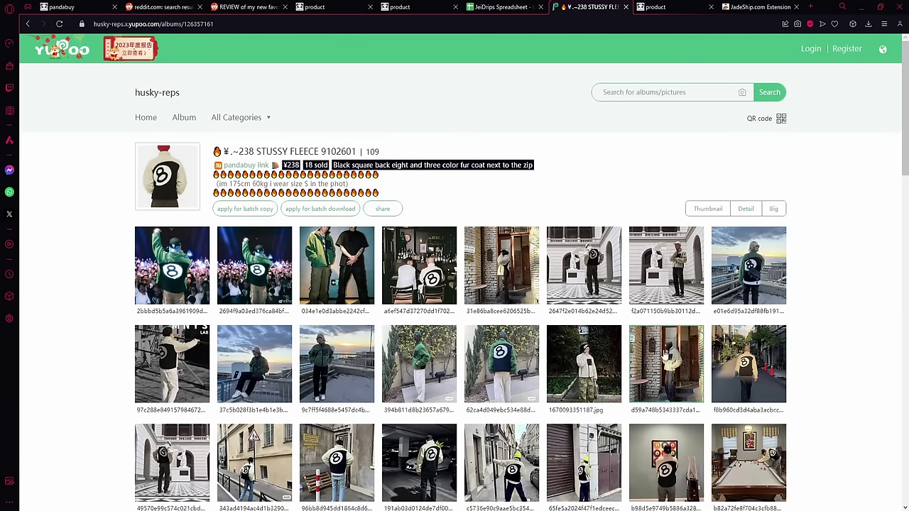
Step: Scroll down to the album's videos and open a green fleece try-on video
scroll(437, 314, "down", 1)
scroll(437, 314, "down", 2)
scroll(398, 284, "up", 3)
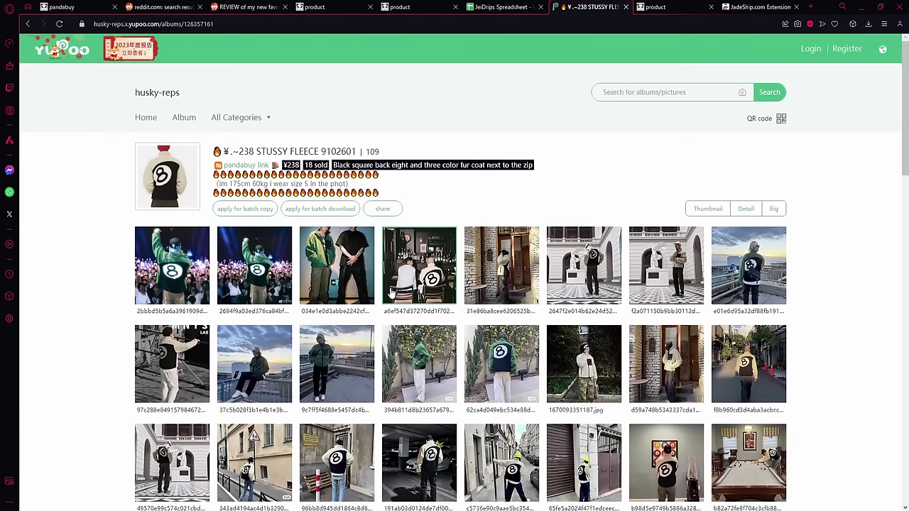
scroll(317, 211, "down", 3)
scroll(489, 306, "down", 4)
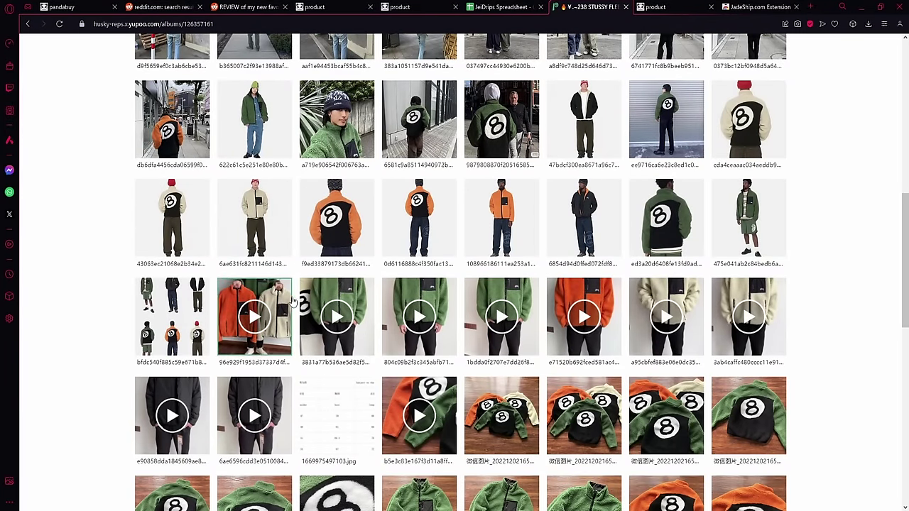
left_click(336, 303)
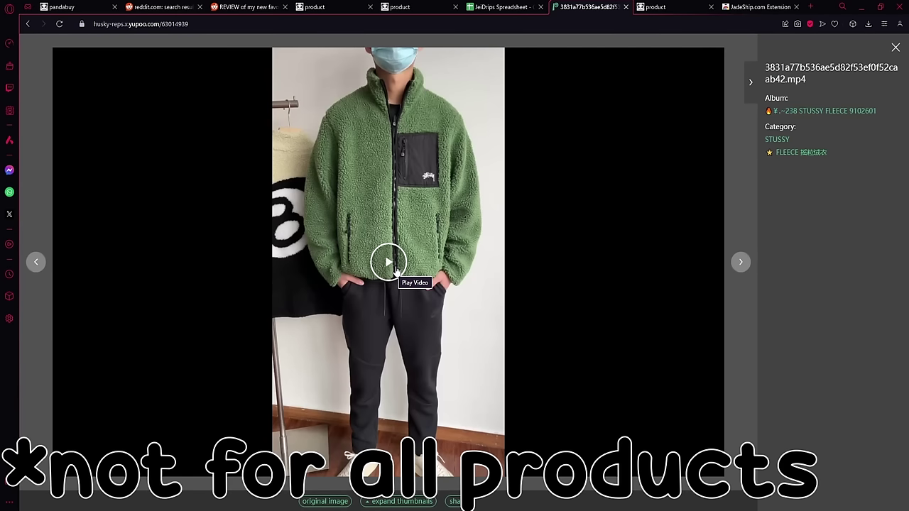
Step: Play the fleece video, skip ahead twice, then close the viewer
left_click(396, 272)
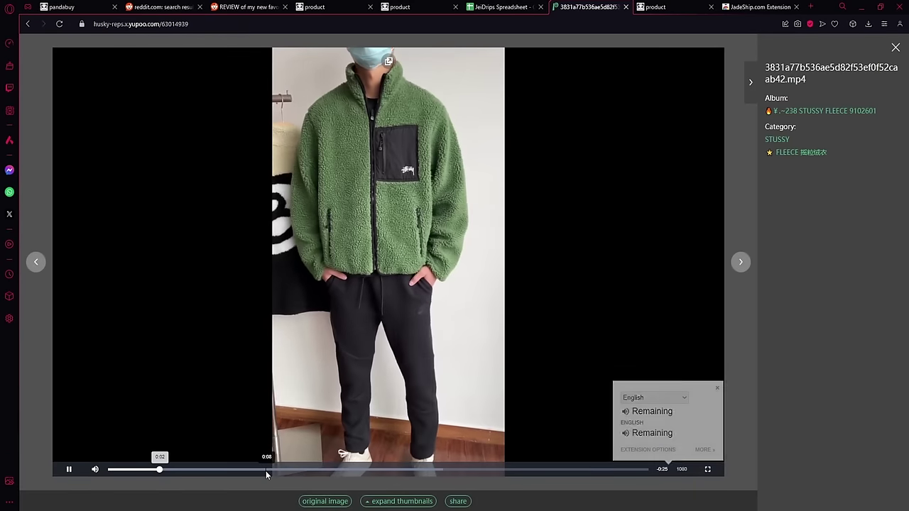
left_click(269, 470)
left_click(373, 471)
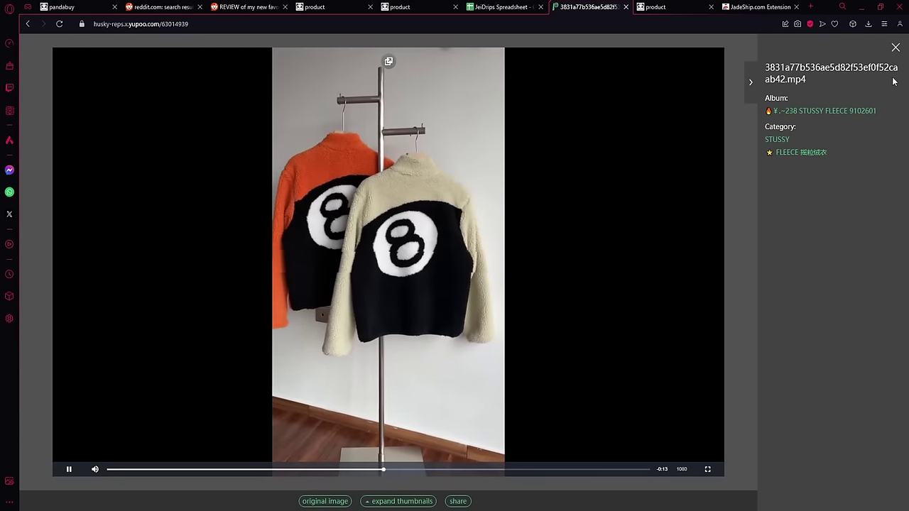
left_click(894, 48)
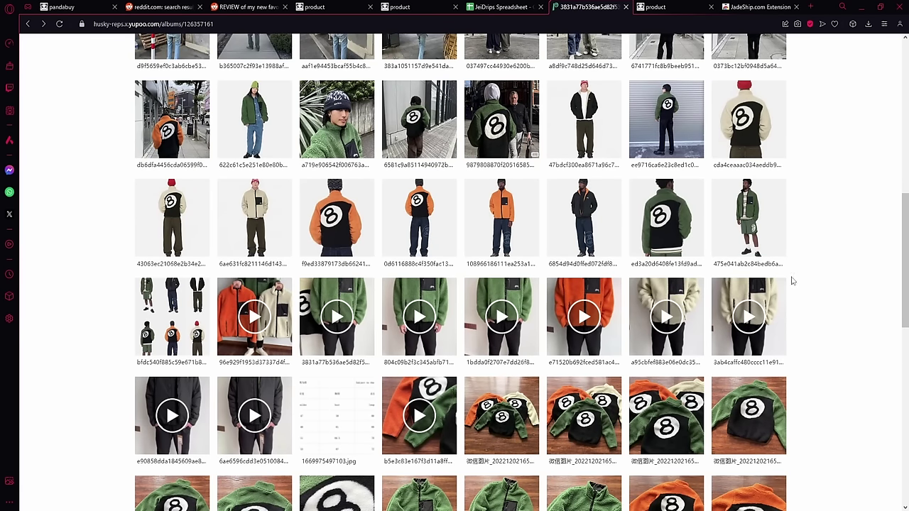
scroll(667, 216, "up", 15)
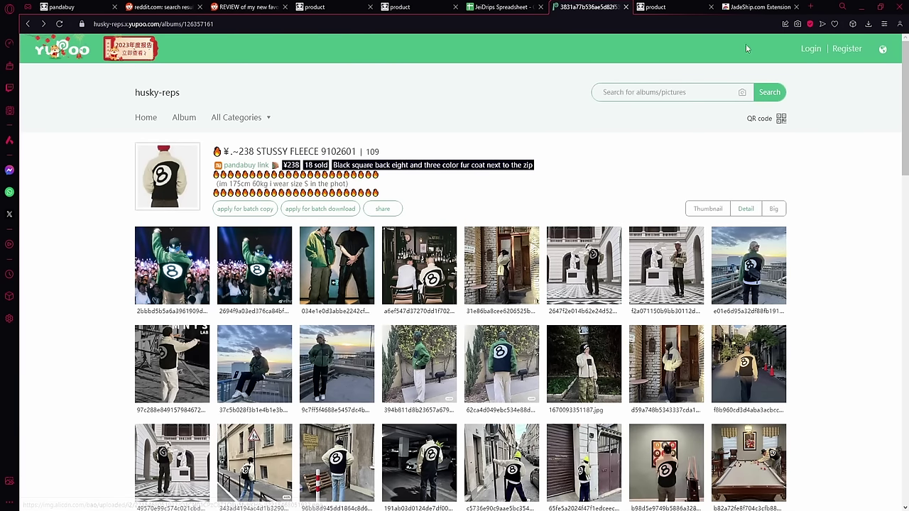
Step: Close the JadeShip extension tab
left_click(759, 7)
left_click(590, 7)
left_click(796, 7)
Step: Open the album's Pandabuy listing and choose Beige for the 8-ball coat
left_click(258, 172)
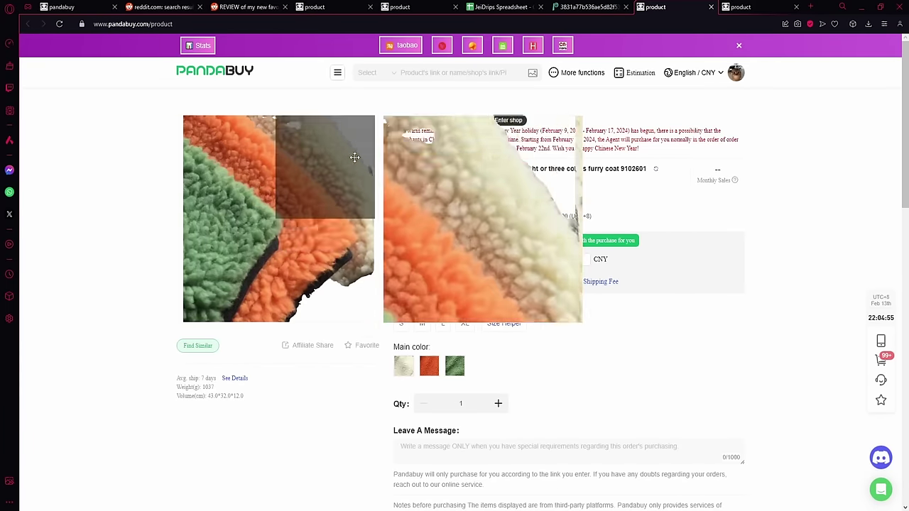
left_click(429, 366)
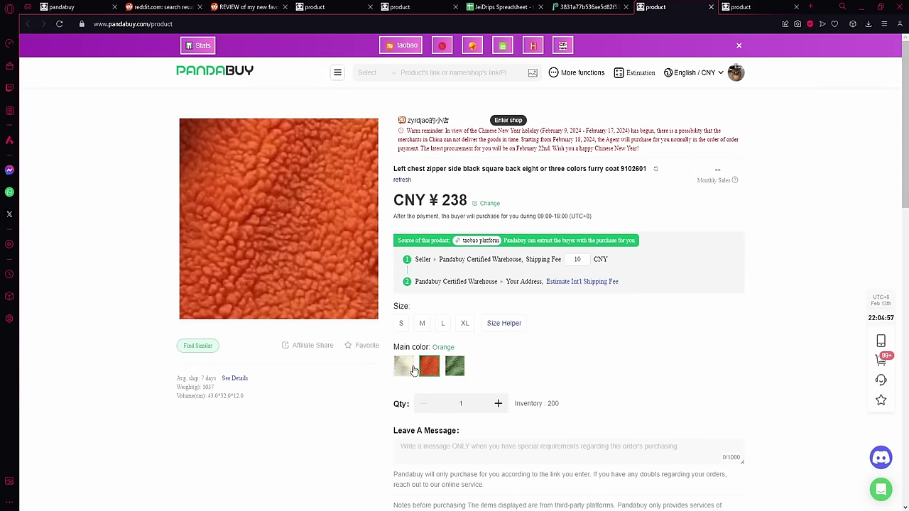
left_click(403, 365)
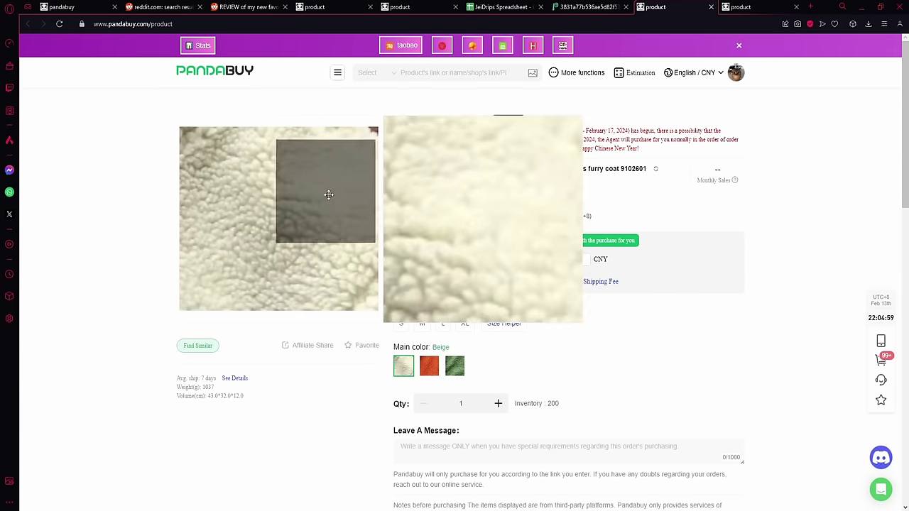
Step: Return to the Yupoo STUSSY FLEECE 9102601 album tab
left_click(599, 6)
key("ctrl+Tab")
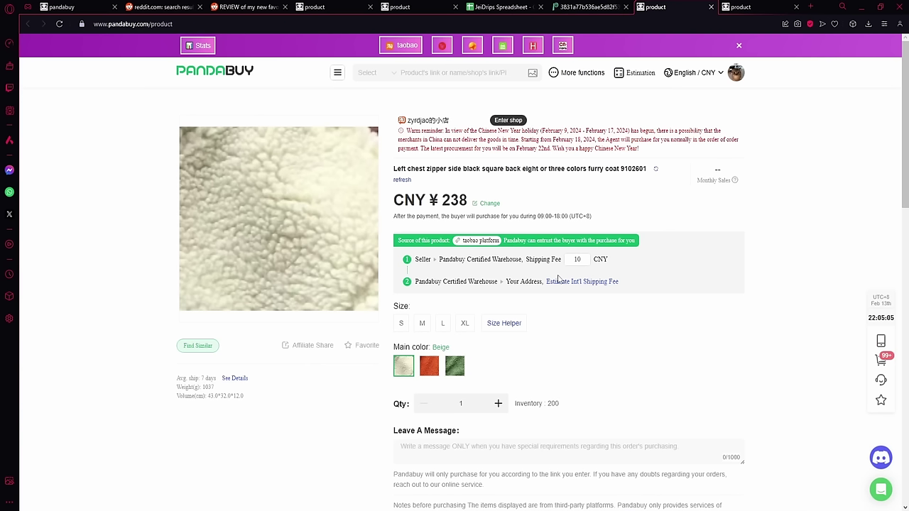
key("ctrl+shift+Tab")
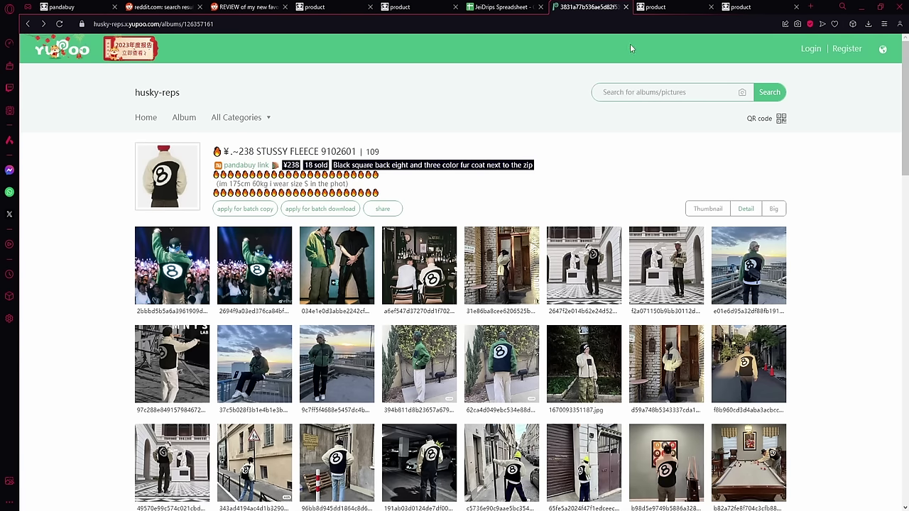
Step: Open the coat's Taobao source listing from Pandabuy in a new tab
key("ctrl+Tab")
right_click(475, 241)
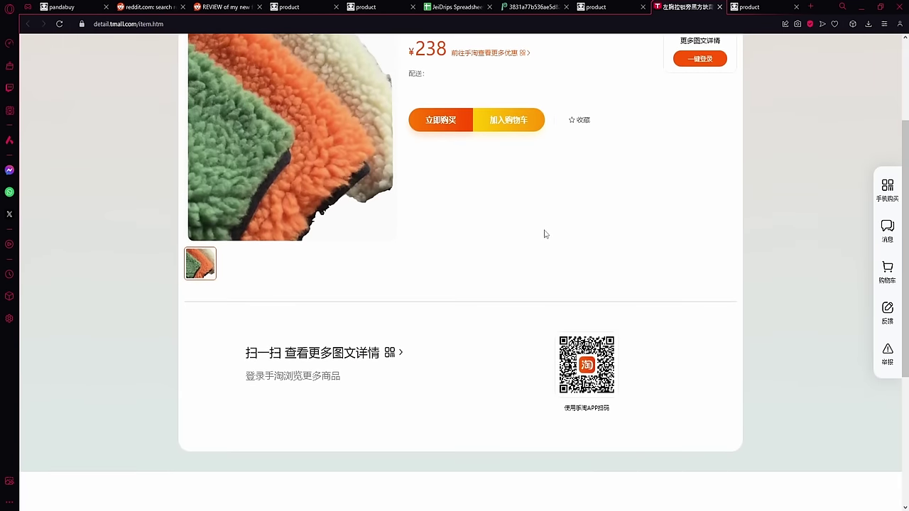
scroll(543, 233, "up", 2)
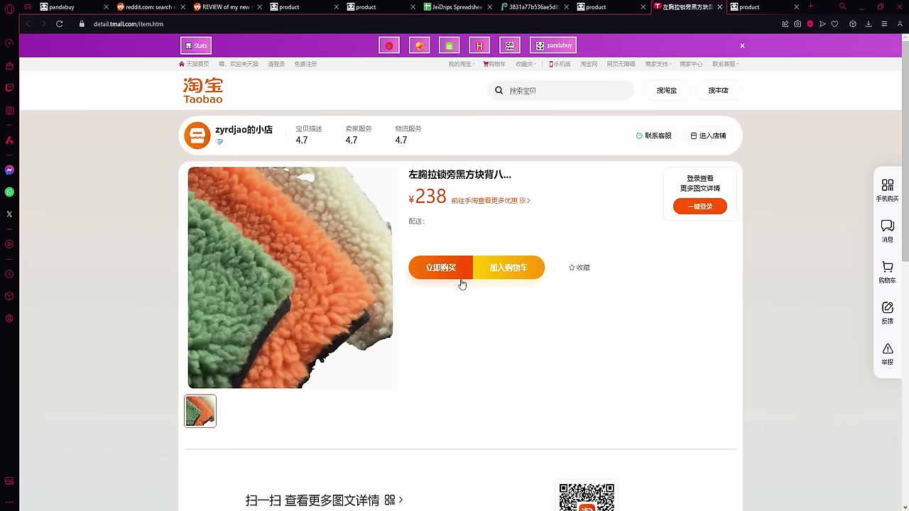
scroll(451, 287, "down", 2)
scroll(442, 291, "up", 2)
Step: Dismiss the Pandabuy helper toolbar and select the listing's web address
left_click(743, 47)
scroll(519, 255, "down", 5)
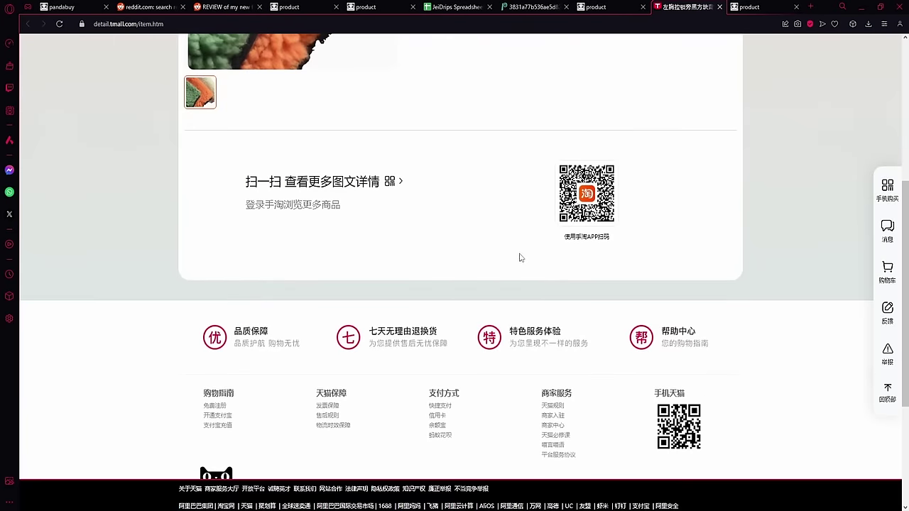
scroll(516, 251, "up", 5)
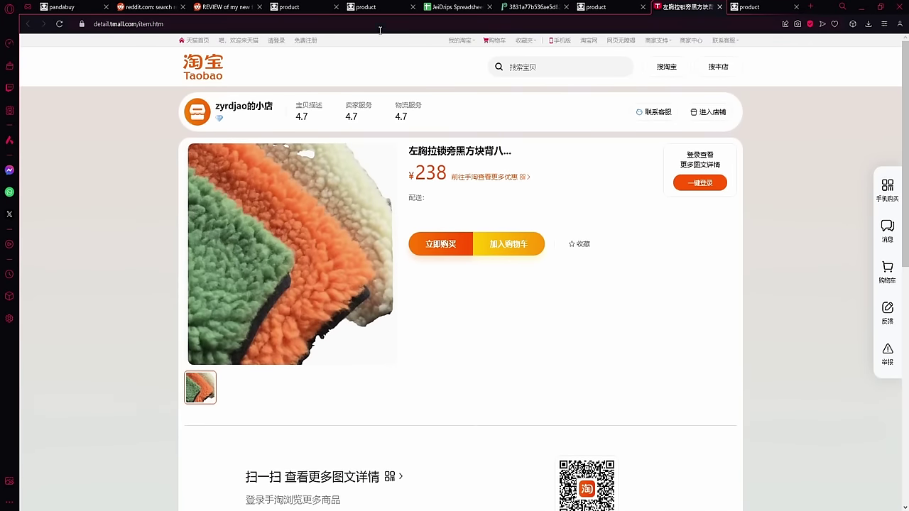
left_click(221, 25)
key("ctrl+c")
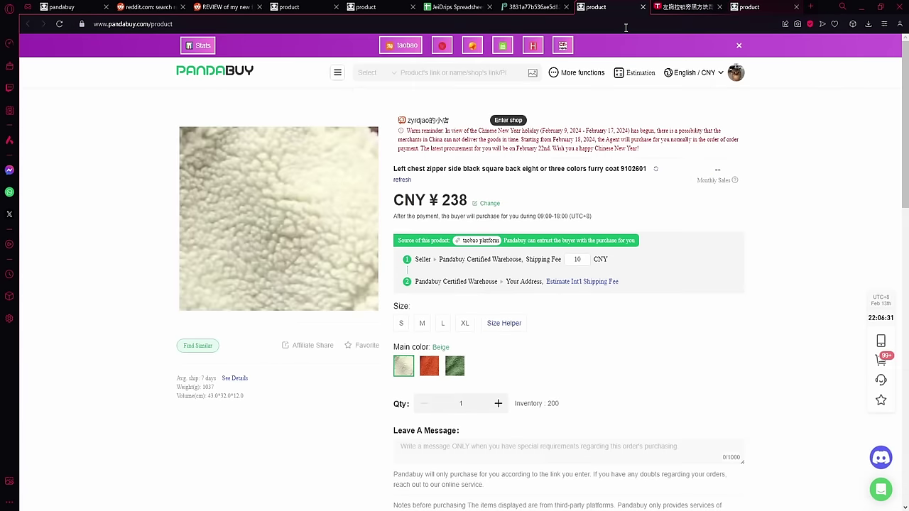
Step: Search Pandabuy for the pasted Tmall listing link
left_click(447, 71)
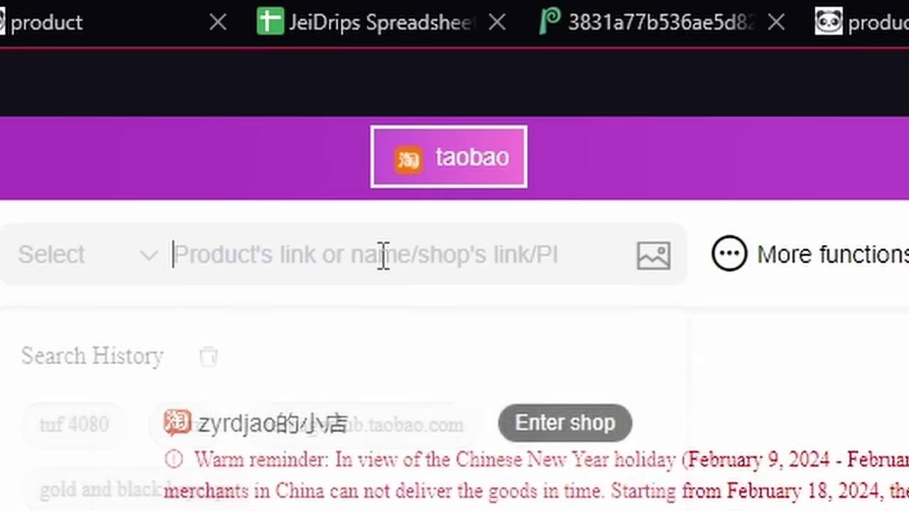
key("ctrl+v")
key("Return")
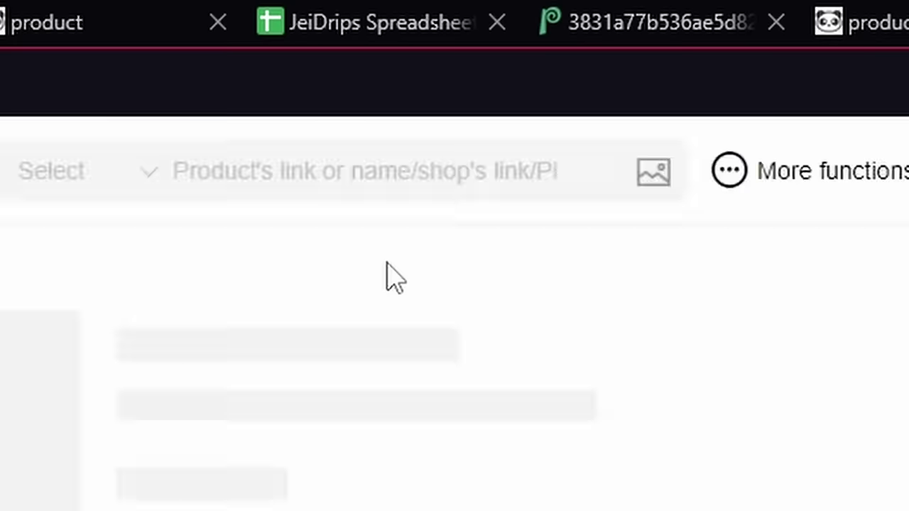
Step: Open the TMF Jordan 4 Reddit review's Pandabuy link, then close the post
key("ctrl+Tab")
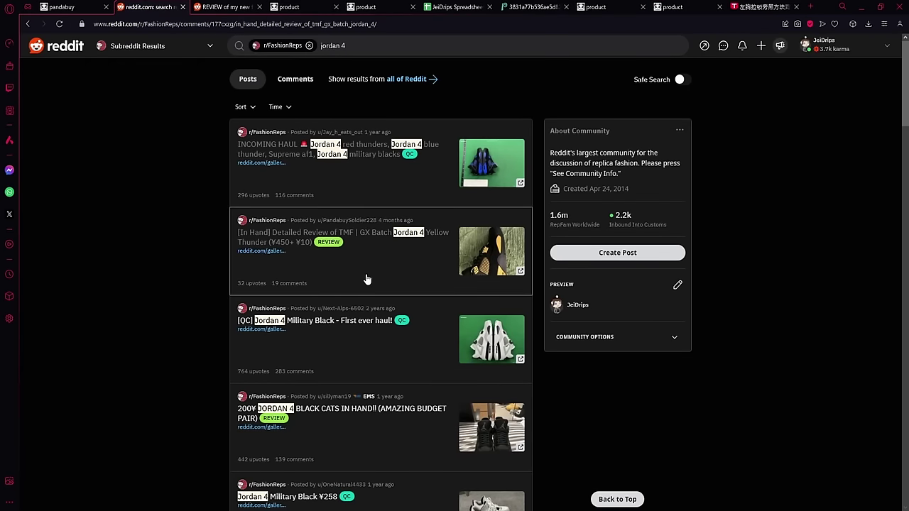
left_click(366, 279)
scroll(351, 314, "down", 5)
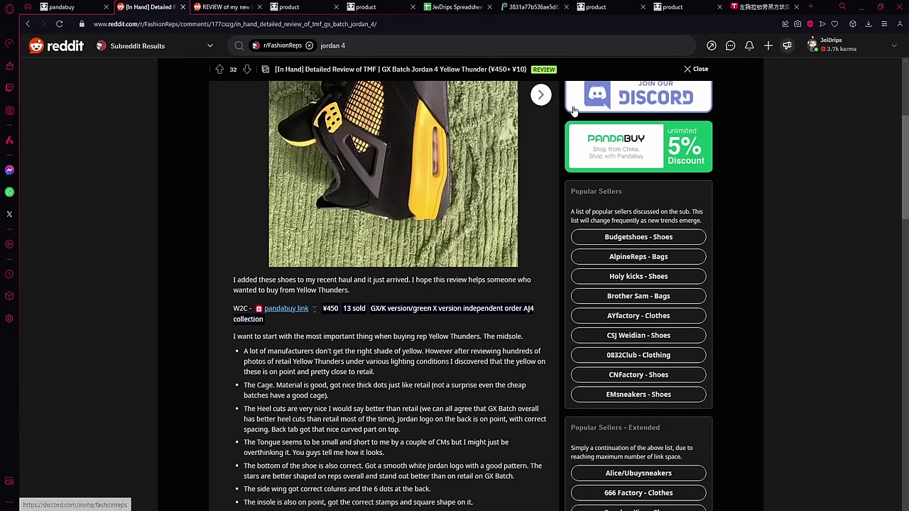
left_click(286, 310)
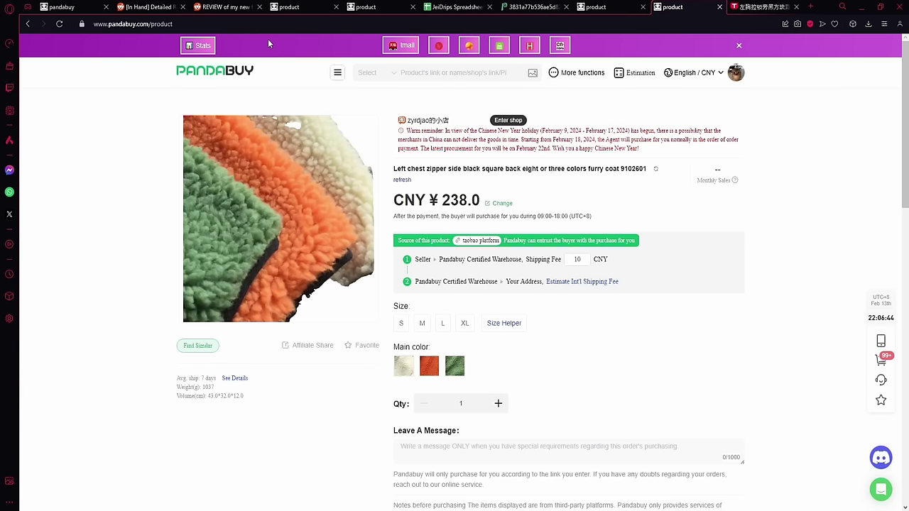
key("ctrl+Tab")
scroll(284, 213, "up", 5)
key("Escape")
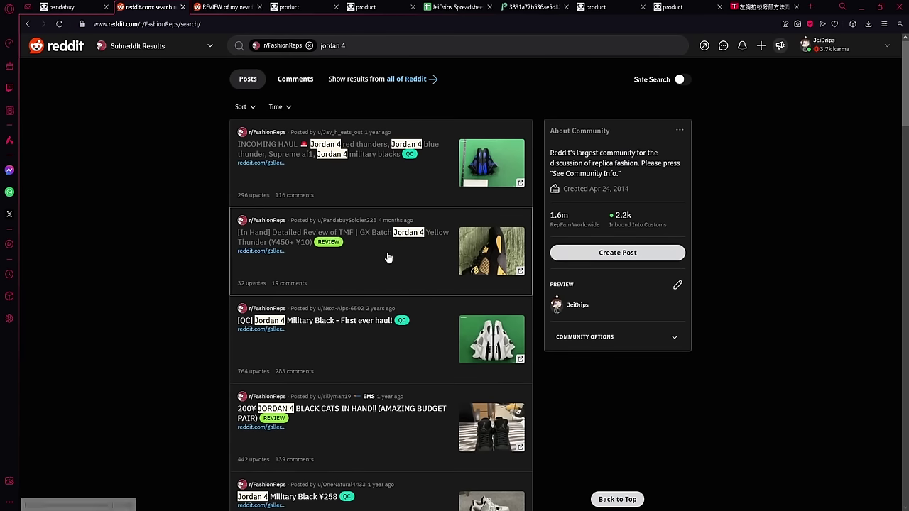
Step: Reopen the TMF Jordan 4 review and highlight 'GX Batch' in its text
left_click(374, 51)
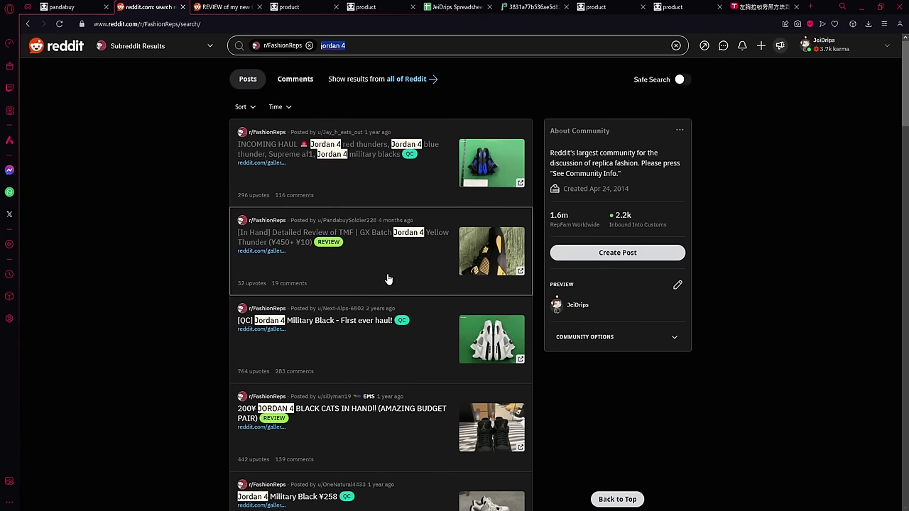
left_click(381, 265)
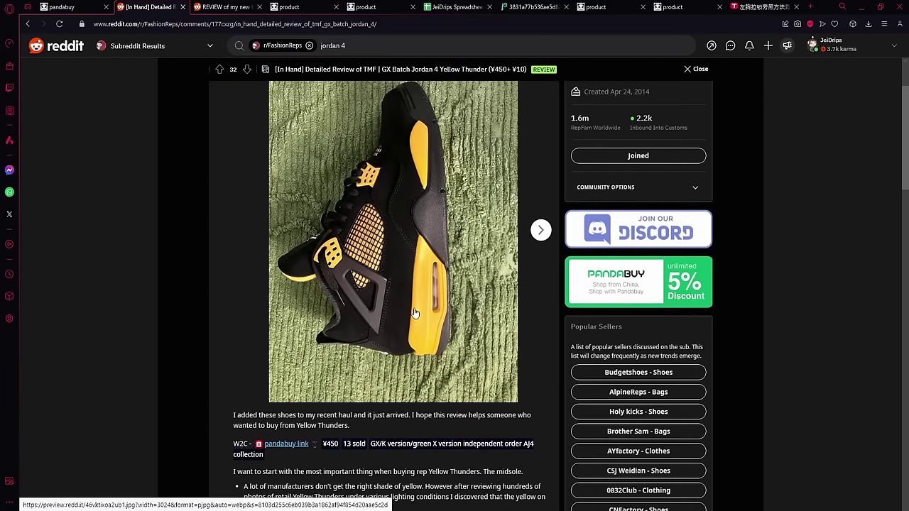
scroll(416, 313, "down", 4)
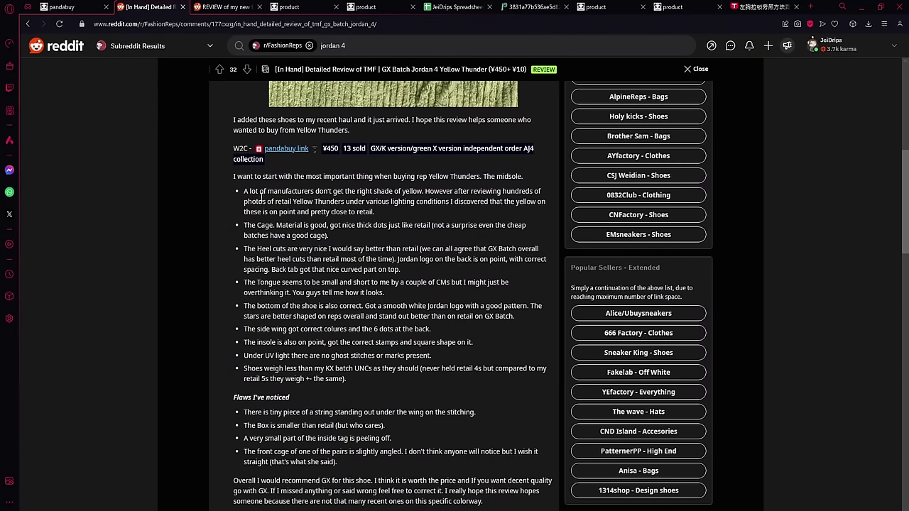
scroll(337, 258, "up", 1)
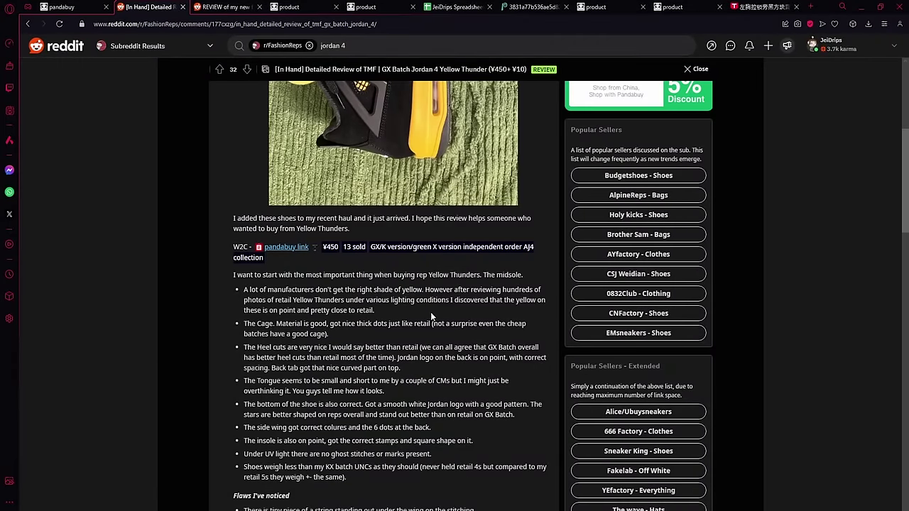
scroll(430, 312, "down", 2)
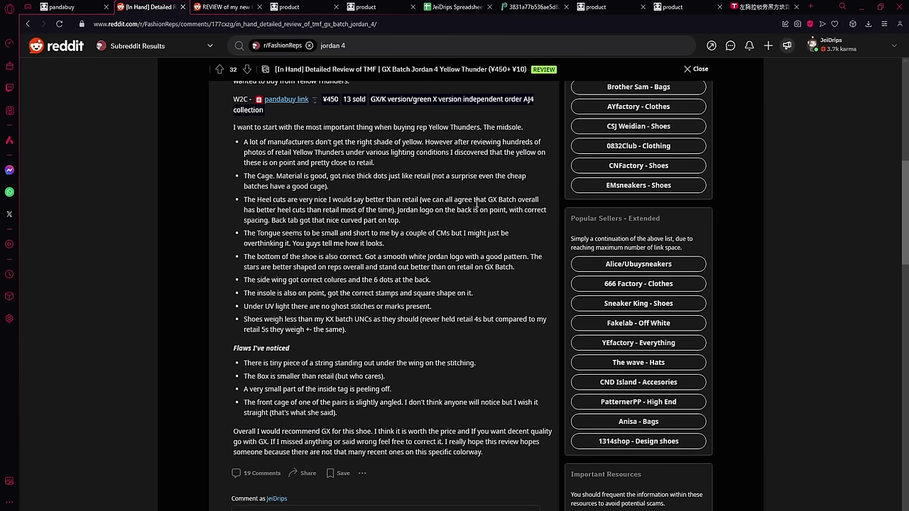
left_click_drag(487, 201, 495, 201)
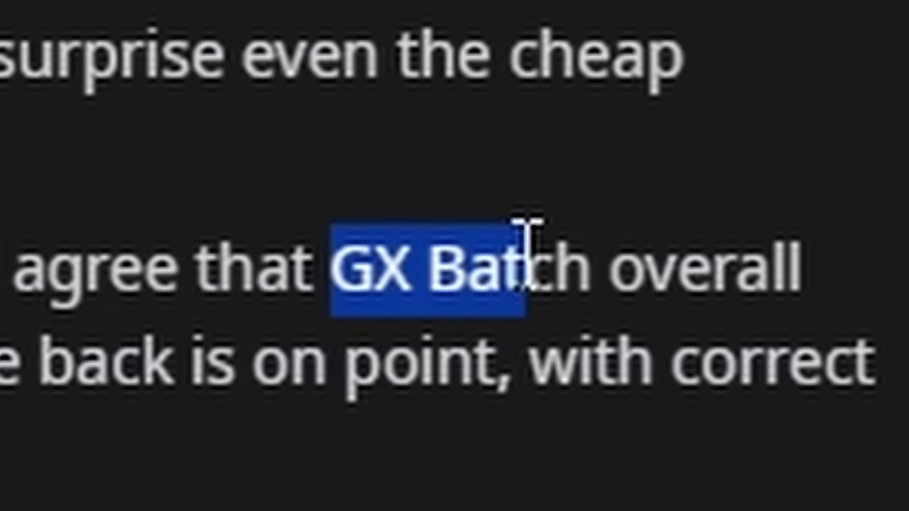
left_click_drag(529, 234, 561, 226)
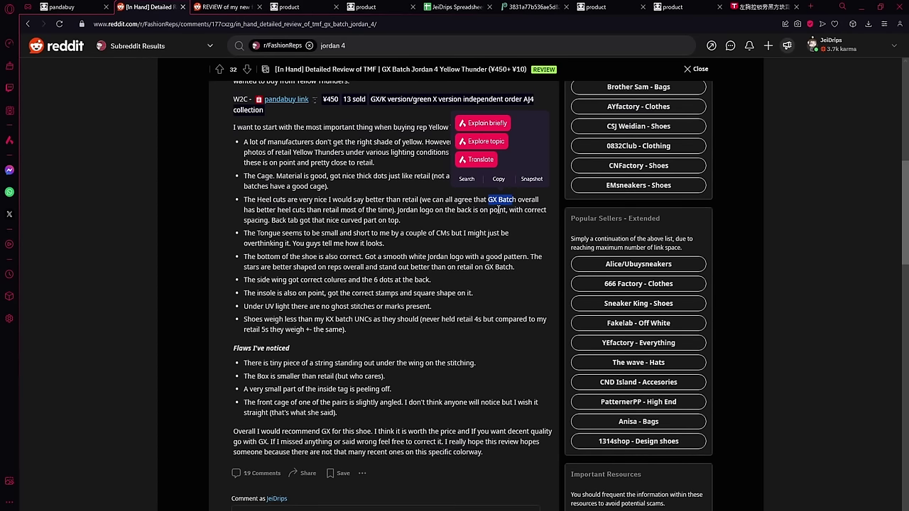
left_click(488, 200)
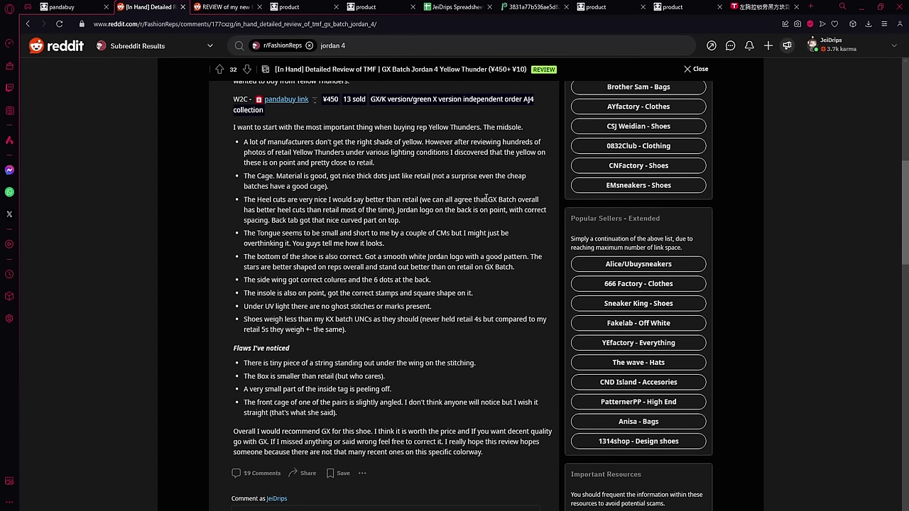
left_click_drag(486, 199, 520, 199)
left_click(521, 212)
Step: Close the review and scroll through the jordan 4 search results
scroll(500, 266, "up", 10)
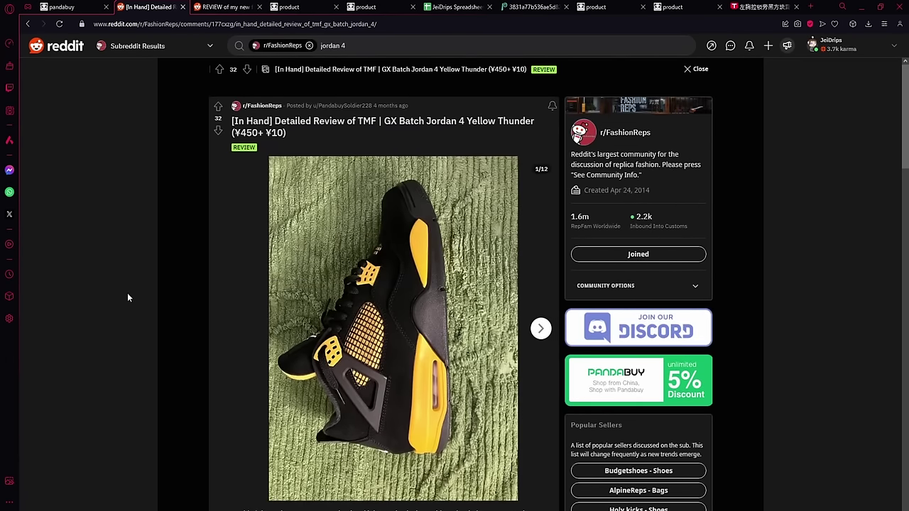
left_click(103, 288)
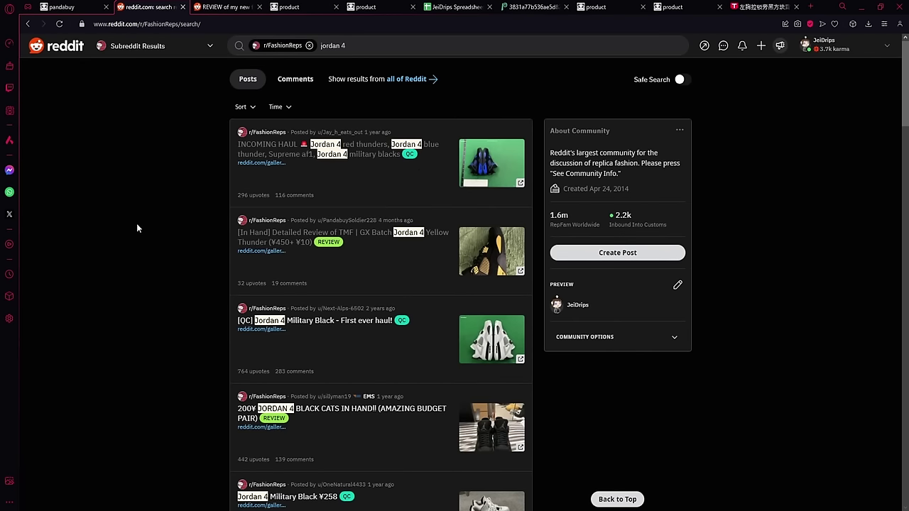
scroll(135, 227, "down", 3)
scroll(182, 223, "down", 3)
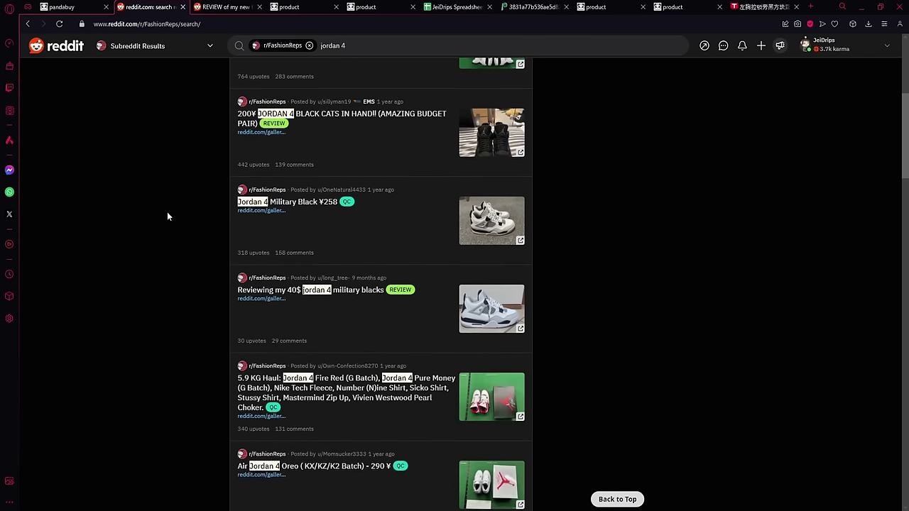
scroll(162, 217, "down", 2)
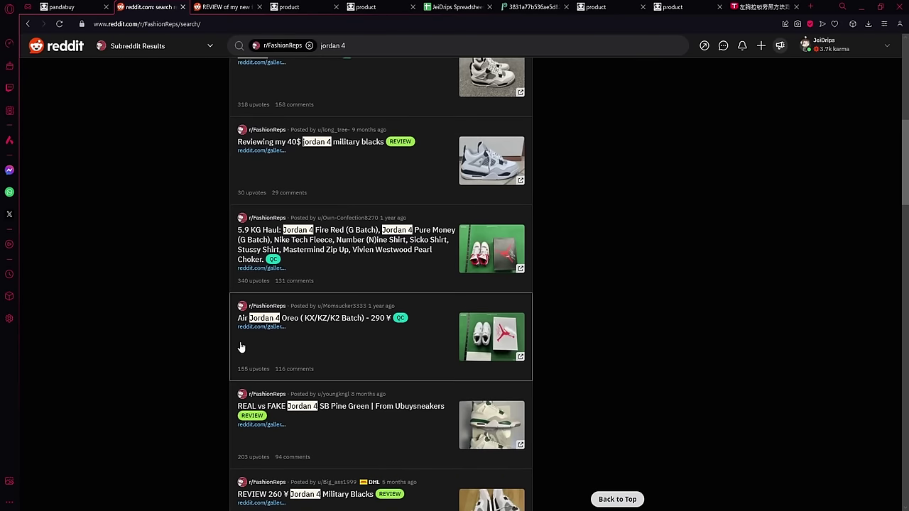
scroll(189, 417, "up", 6)
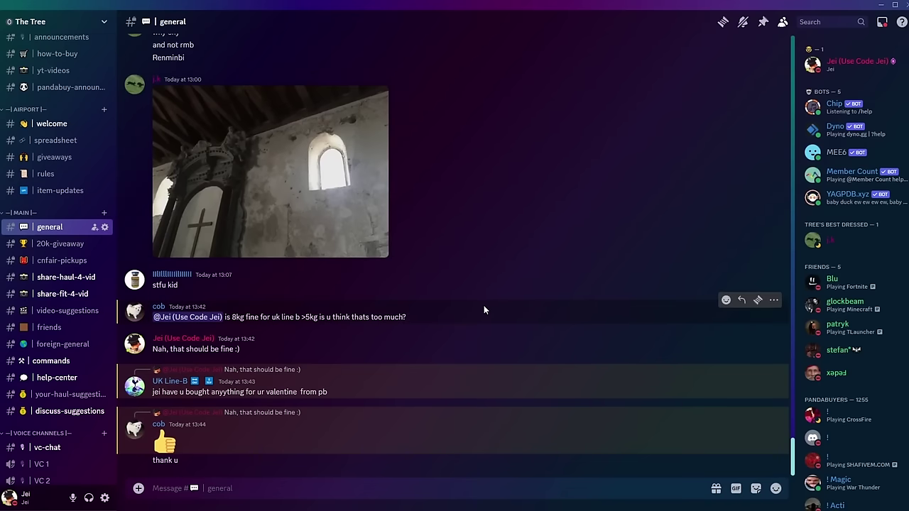
Step: Jump to the Pandabuy Discord server with Ctrl+Alt+Down and open #w2c
key("ctrl+alt+Down")
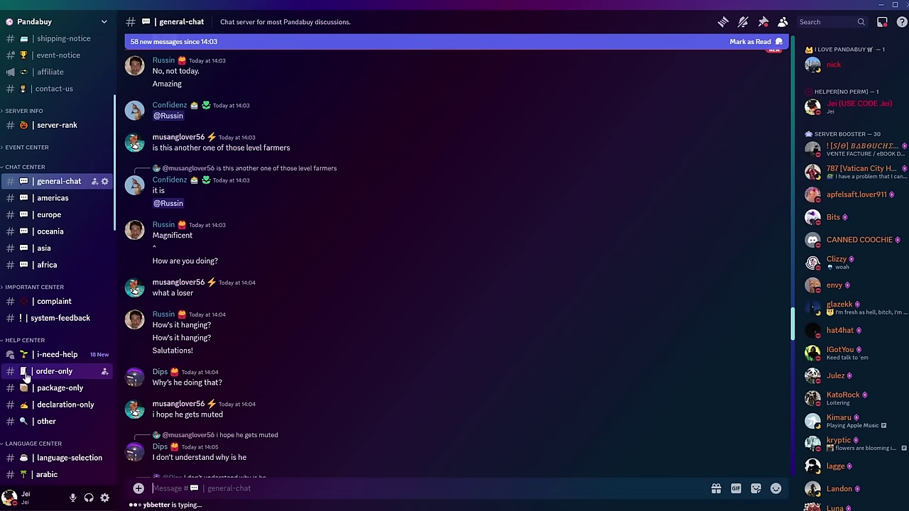
scroll(71, 397, "down", 6)
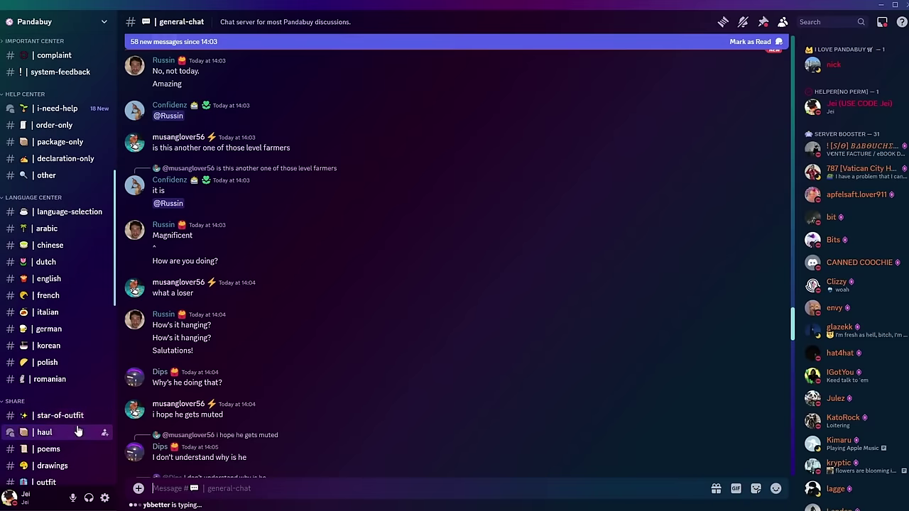
left_click(69, 386)
scroll(213, 334, "down", 6)
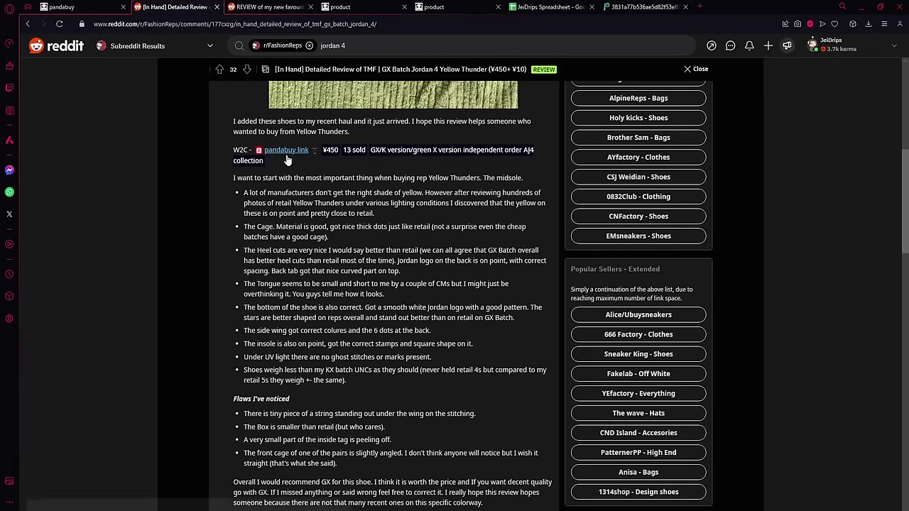
Step: Follow the review's Pandabuy link and enter item code PI242039450 in Reddit search
left_click(286, 151)
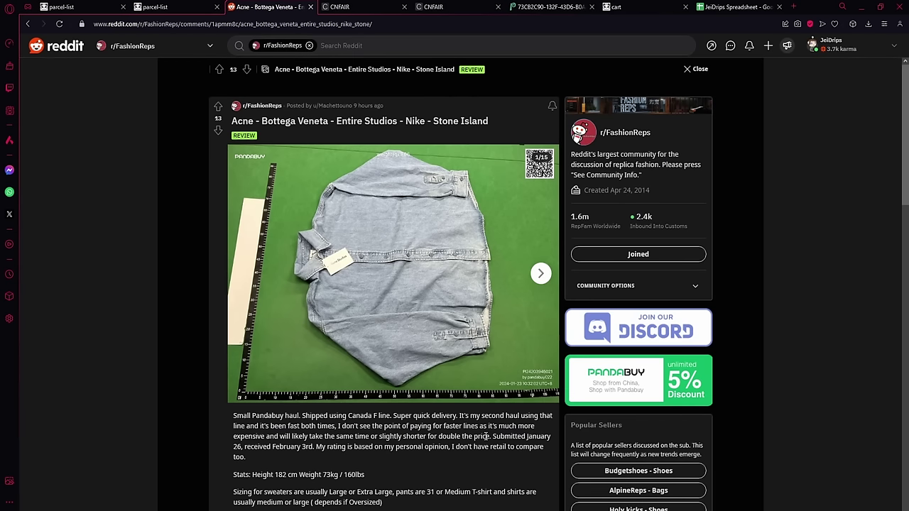
scroll(486, 436, "down", 5)
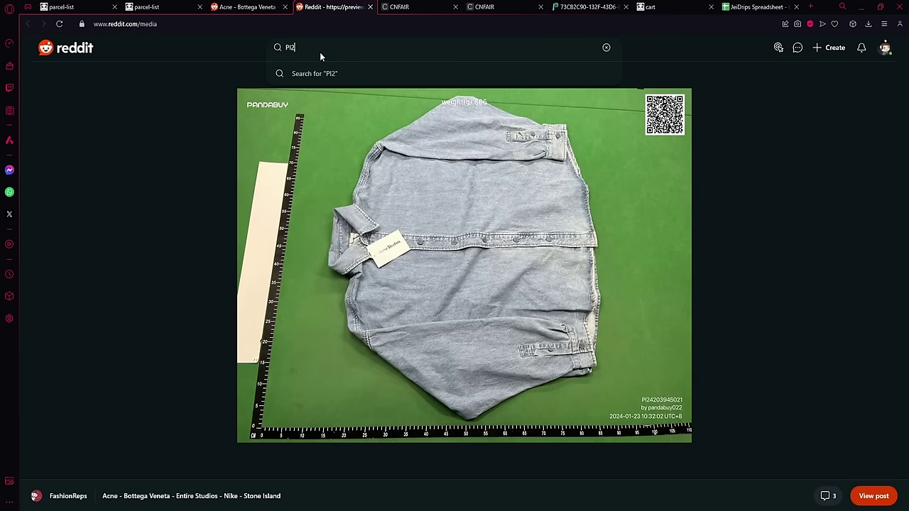
type("4203")
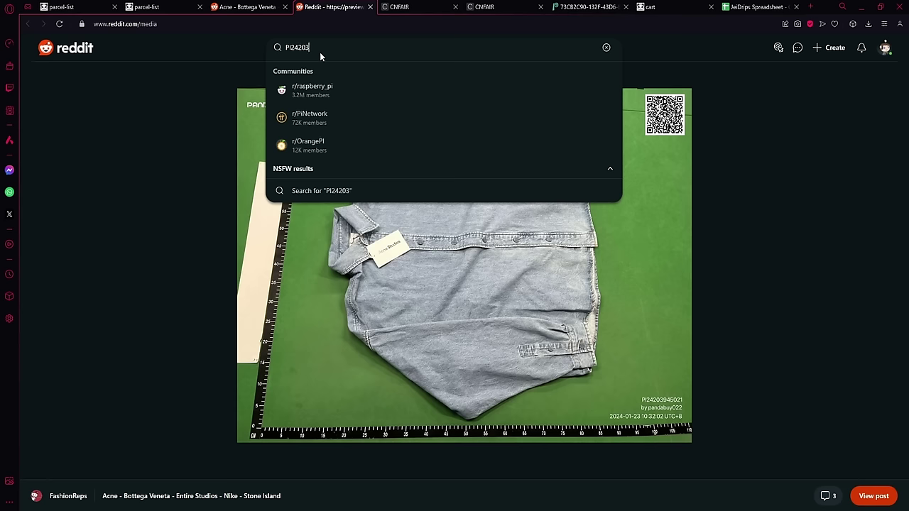
type("945021")
key("ctrl+a")
key("ctrl+c")
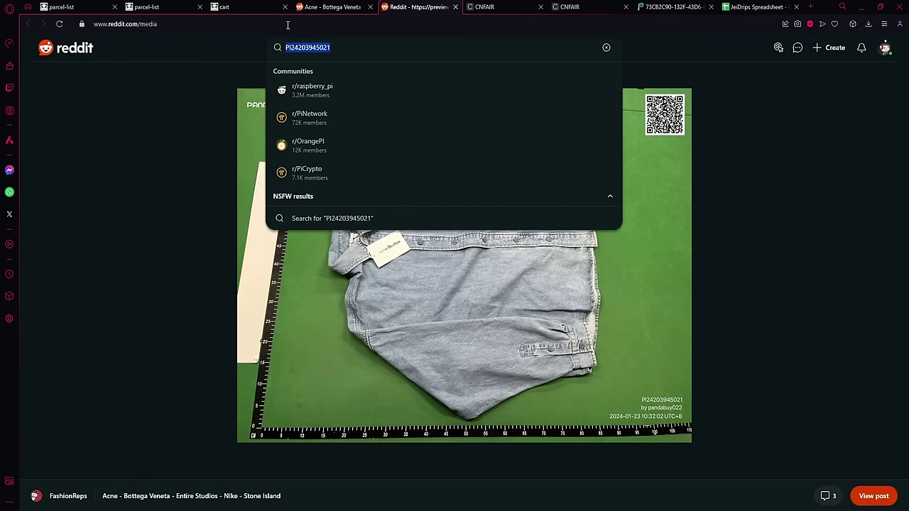
Step: Search Pandabuy for item code PI242039450 to reach the AJ4 collection listing
key("ctrl+Tab")
left_click(433, 75)
key("ctrl+v")
key("Return")
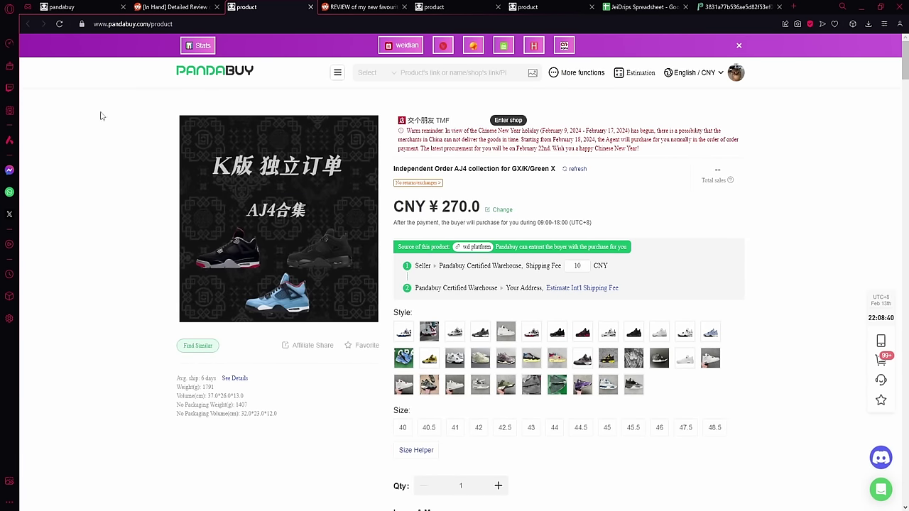
scroll(78, 272, "down", 1)
scroll(89, 274, "up", 1)
scroll(50, 291, "down", 1)
scroll(51, 290, "up", 1)
left_click(476, 247)
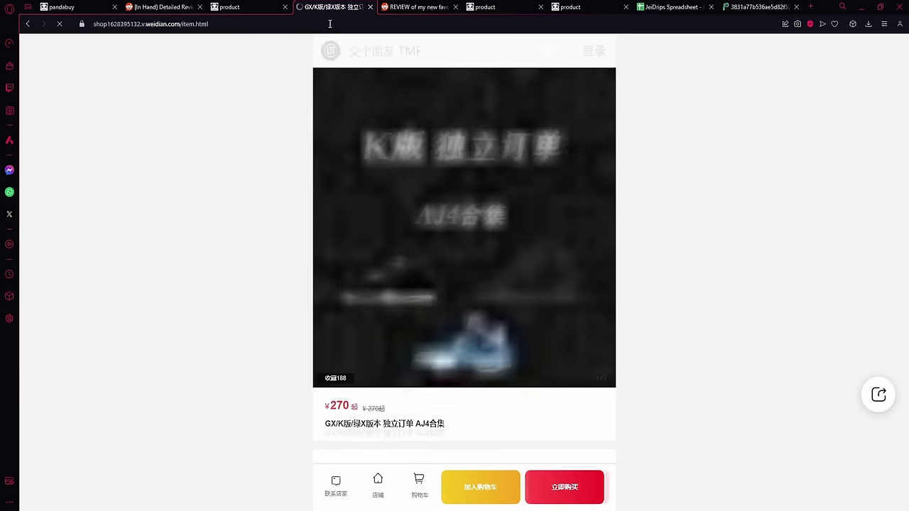
scroll(510, 284, "down", 3)
scroll(509, 284, "up", 3)
scroll(510, 284, "down", 3)
scroll(510, 289, "down", 2)
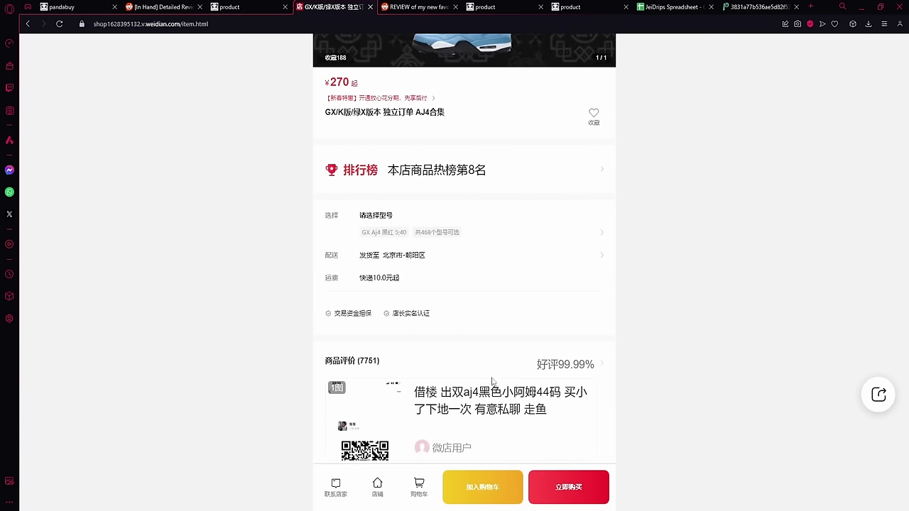
scroll(529, 370, "down", 3)
scroll(569, 328, "up", 8)
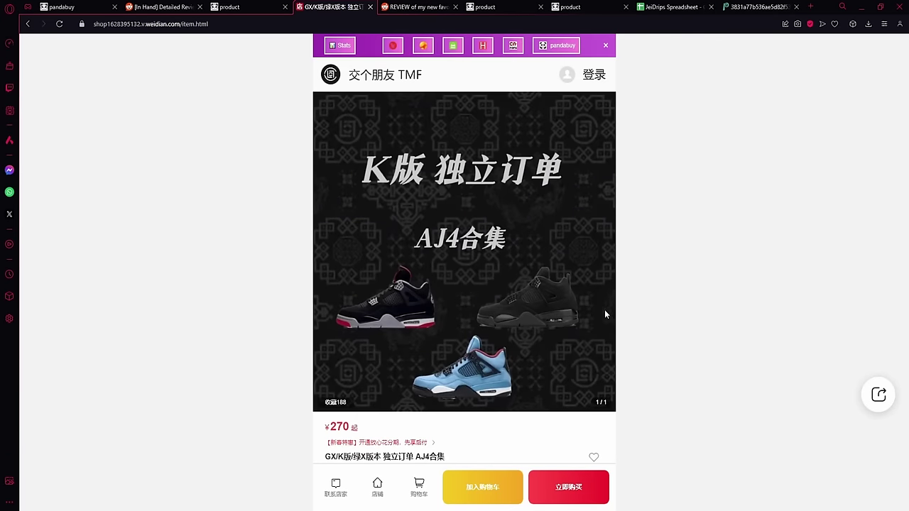
key("ctrl+w")
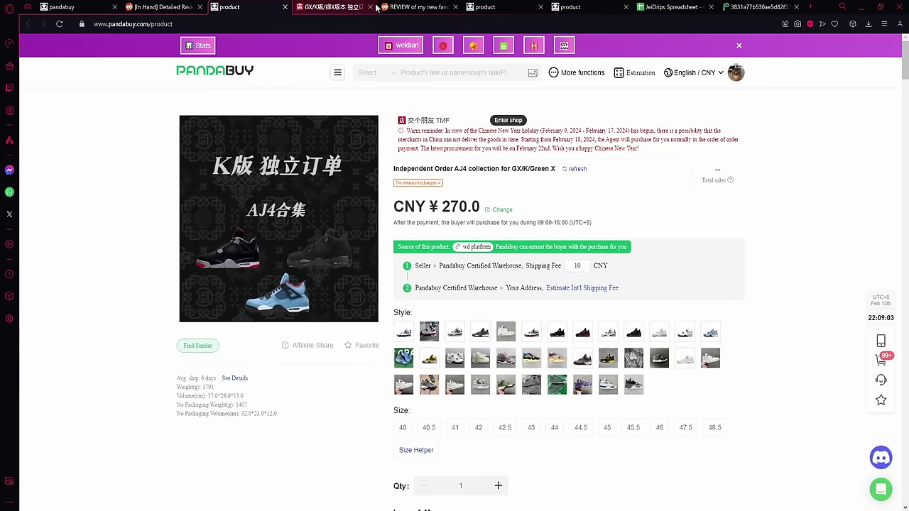
scroll(611, 210, "down", 3)
scroll(589, 191, "up", 3)
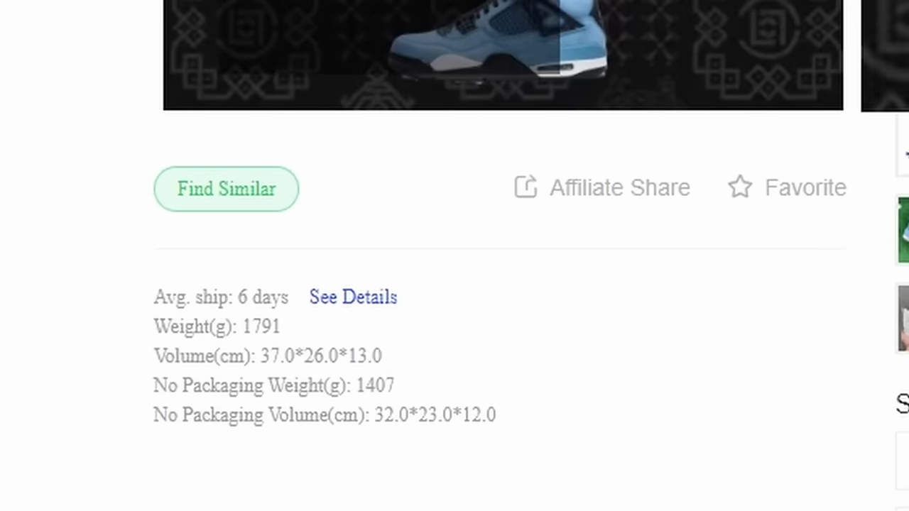
mouse_move(233, 378)
left_click_drag(219, 297, 280, 288)
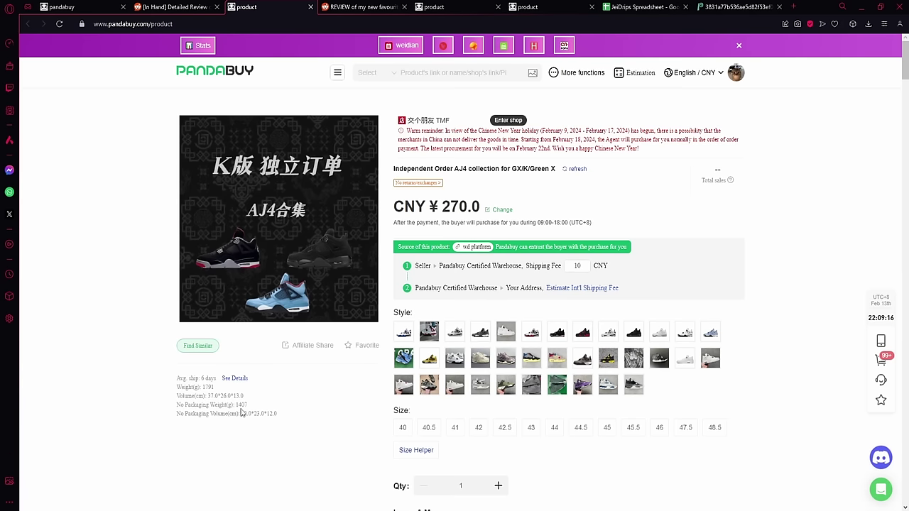
scroll(242, 411, "down", 4)
scroll(227, 383, "up", 4)
mouse_move(215, 376)
left_click_drag(192, 376, 215, 379)
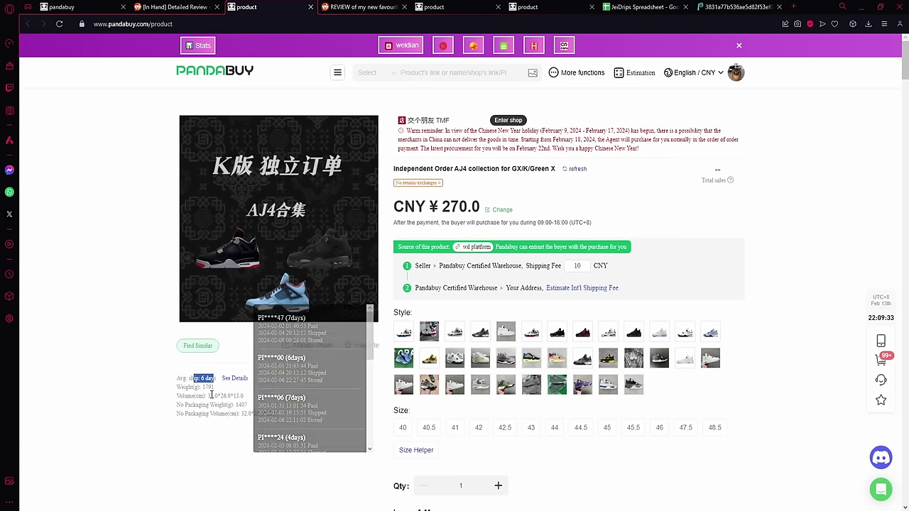
left_click(212, 395)
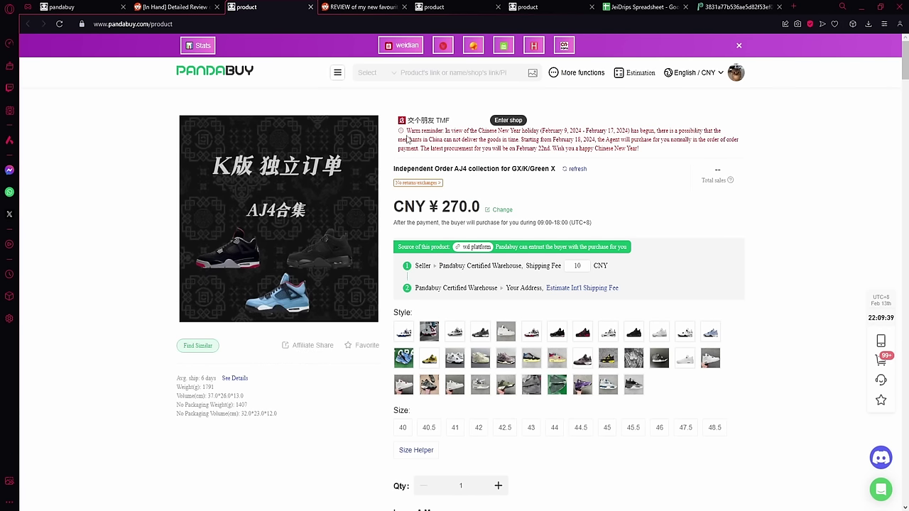
left_click_drag(406, 132, 487, 140)
left_click(652, 152)
left_click(389, 146)
left_click_drag(389, 172, 500, 169)
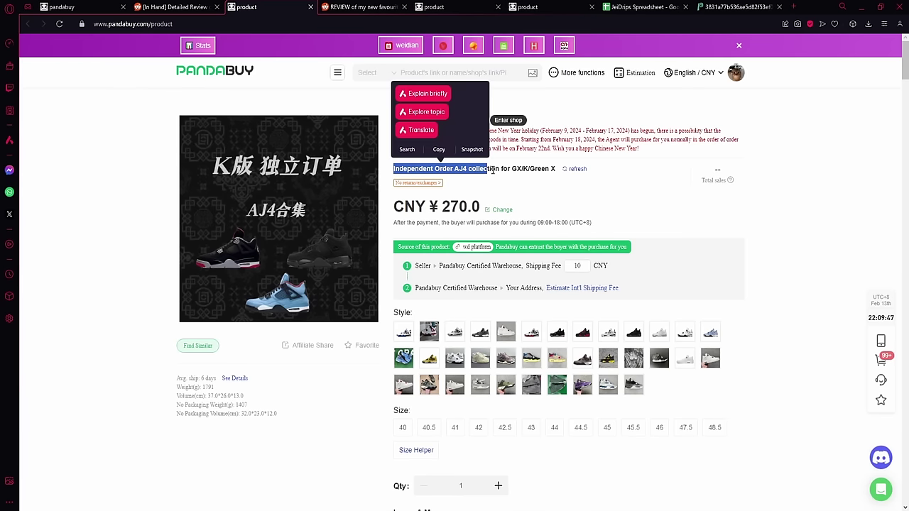
left_click(506, 176)
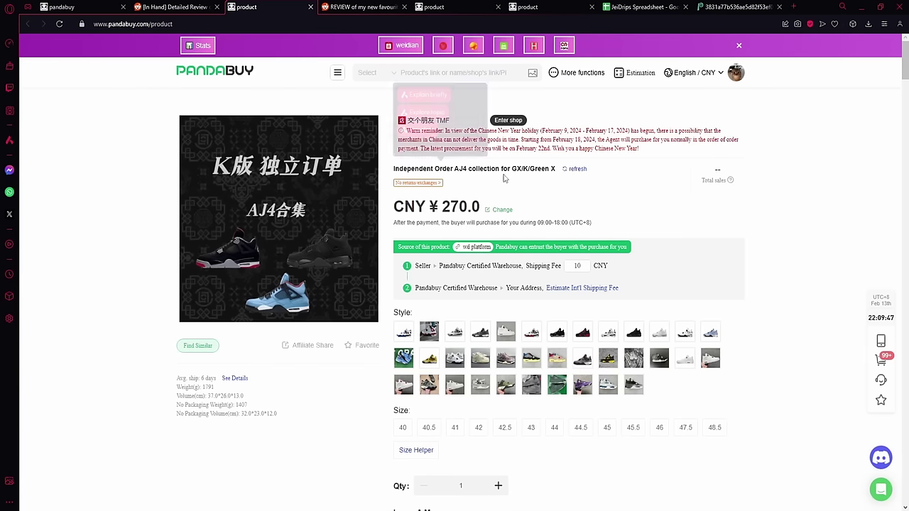
Step: Browse the TMF seller's shop and reopen the GX/K version AJ4 collection listing
left_click(508, 120)
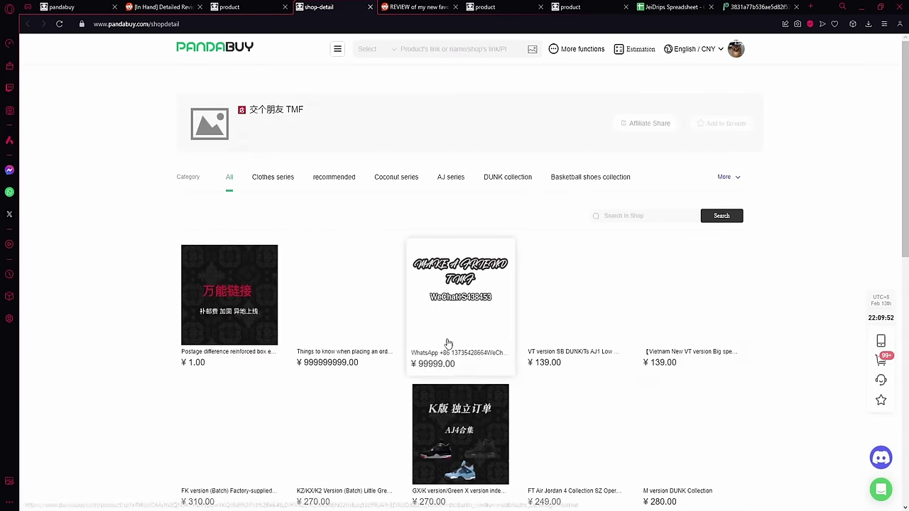
scroll(430, 313, "down", 2)
scroll(431, 313, "down", 5)
scroll(284, 213, "up", 2)
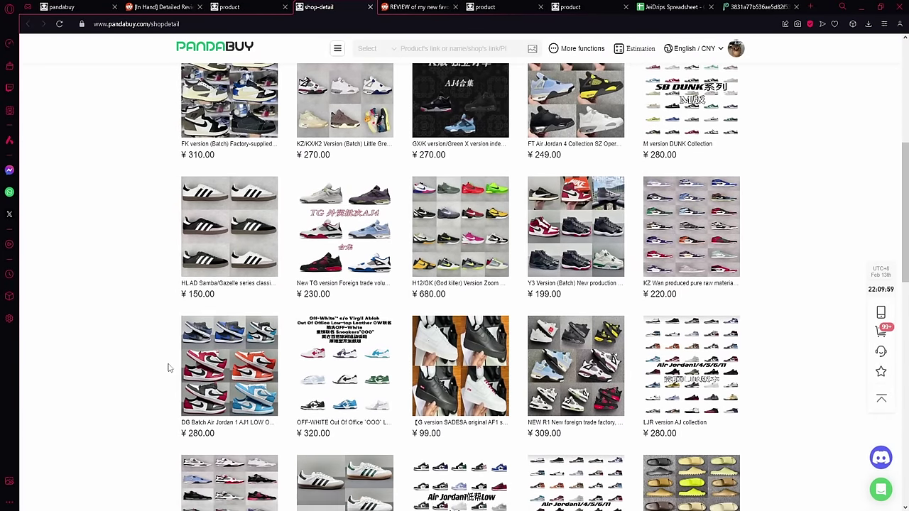
left_click(460, 107)
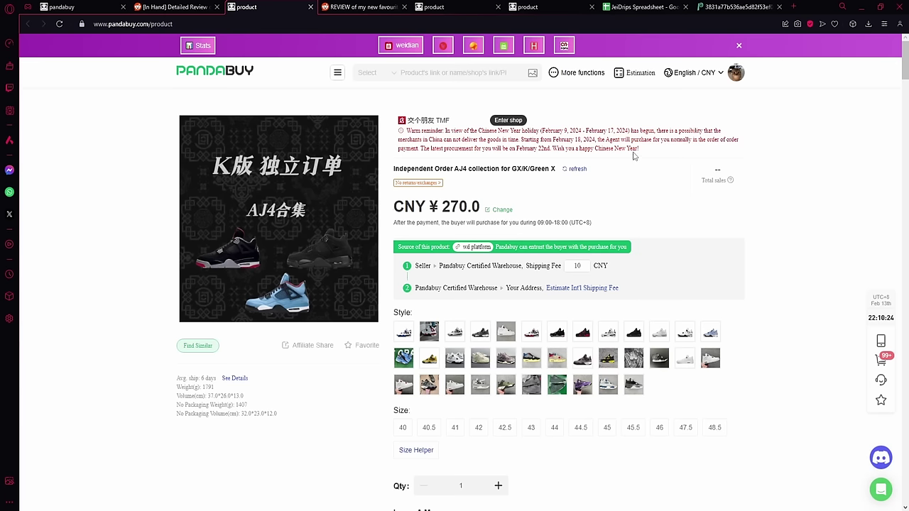
Step: Switch display currency to GBP (¥270.0 ≈ £32.34), then back to CNY
left_click_drag(481, 203, 393, 207)
left_click(644, 224)
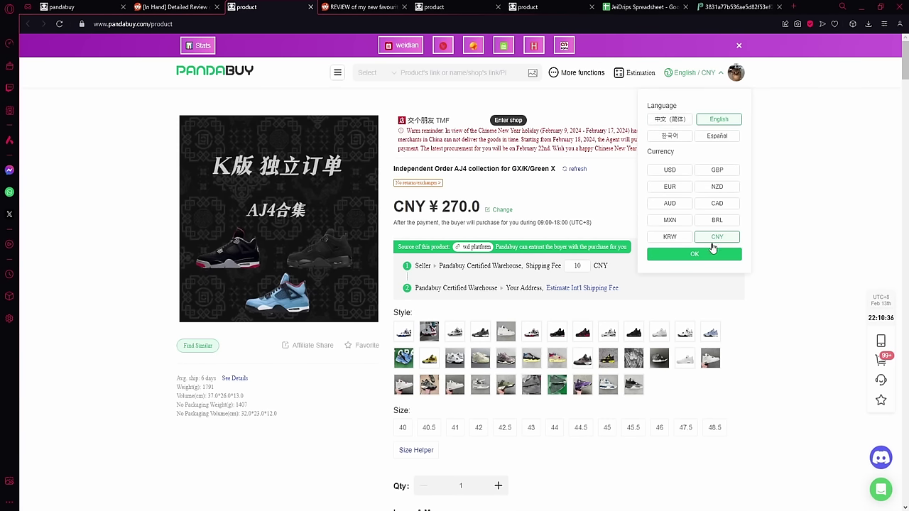
left_click(717, 170)
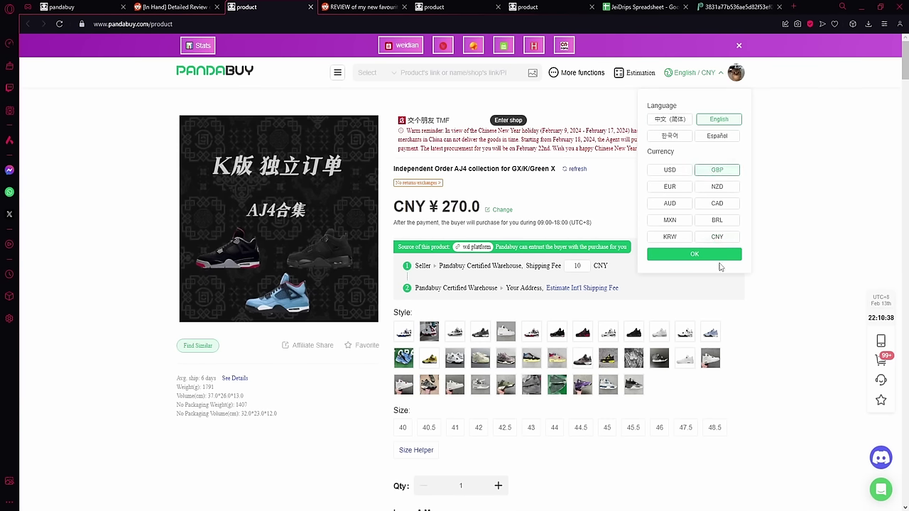
left_click(695, 253)
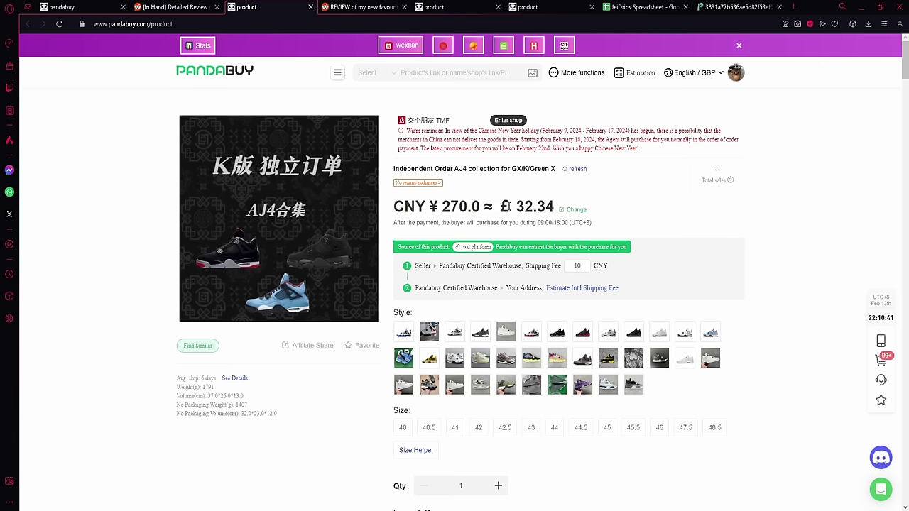
left_click(692, 72)
left_click(719, 237)
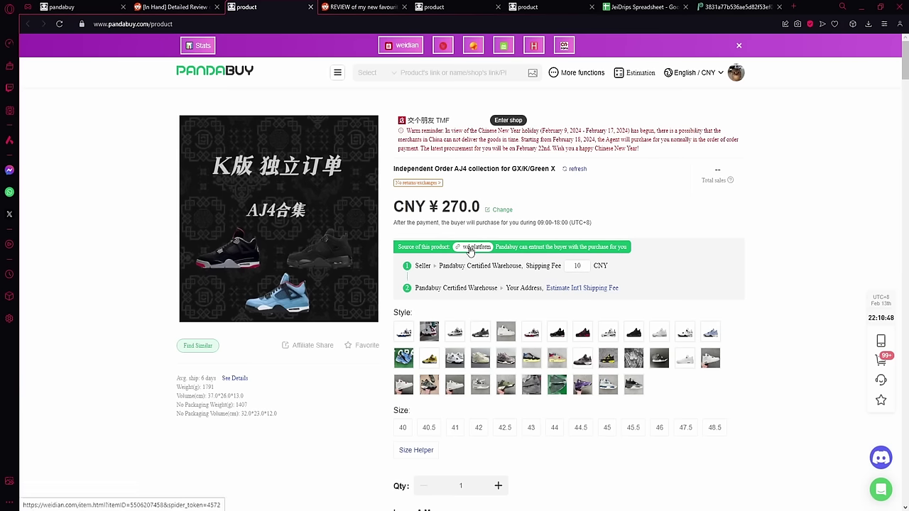
right_click(470, 250)
left_click(511, 251)
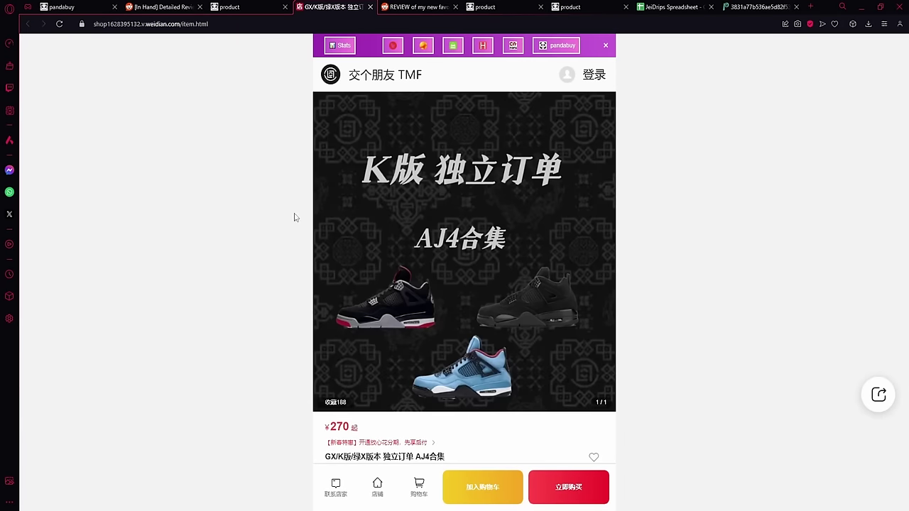
left_click(233, 7)
left_click(370, 6)
scroll(424, 211, "down", 1)
double_click(422, 216)
left_click(440, 218)
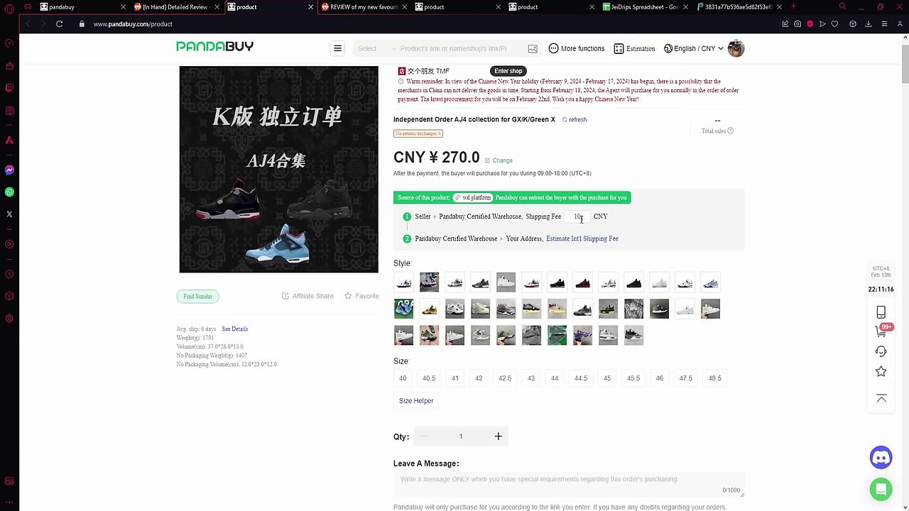
Step: After trying the black-red and white sail styles, select GX AJ4 UN black and blue 5 in size 44
left_click(624, 213)
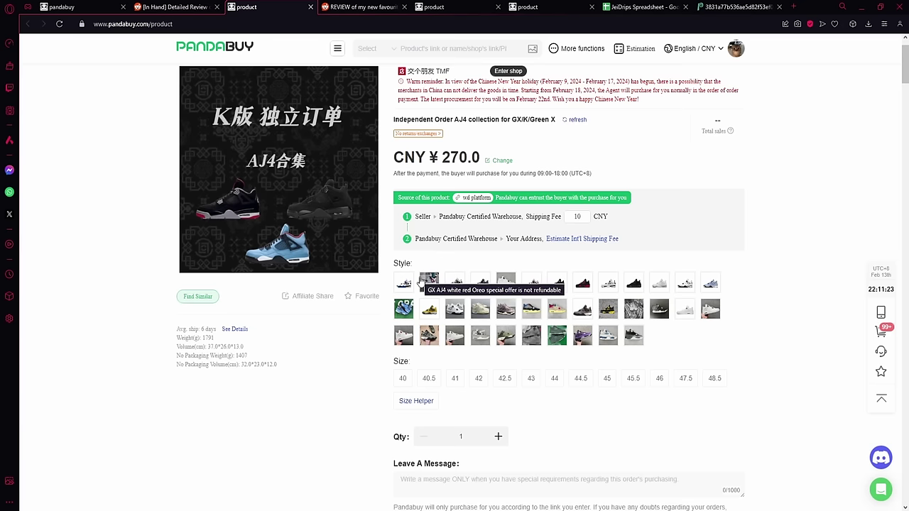
scroll(422, 282, "down", 1)
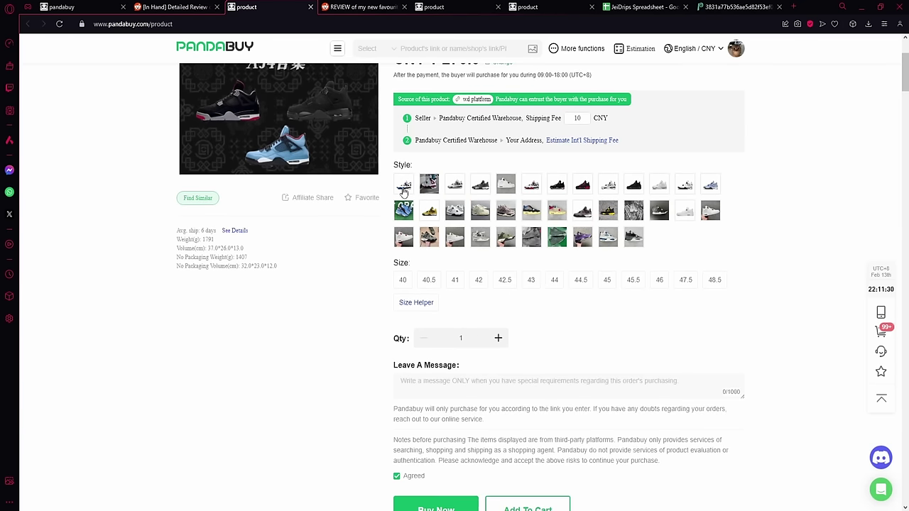
left_click(560, 188)
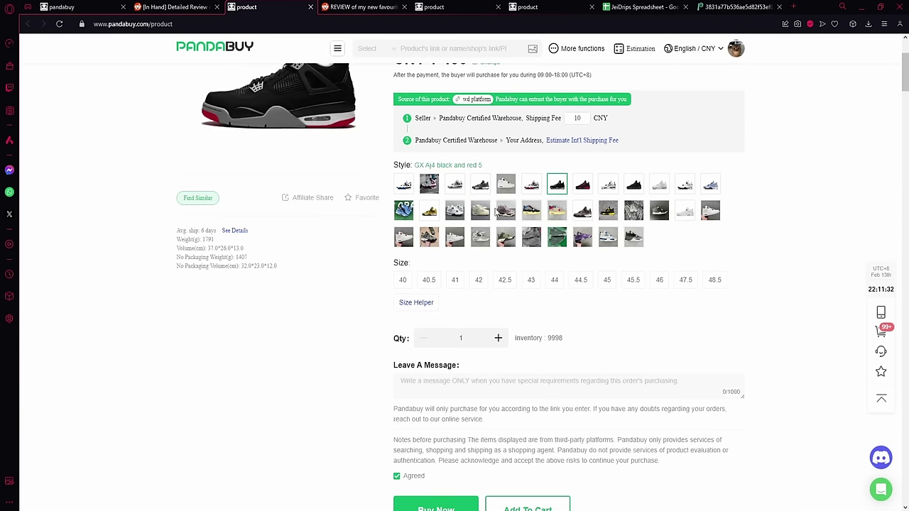
left_click(487, 215)
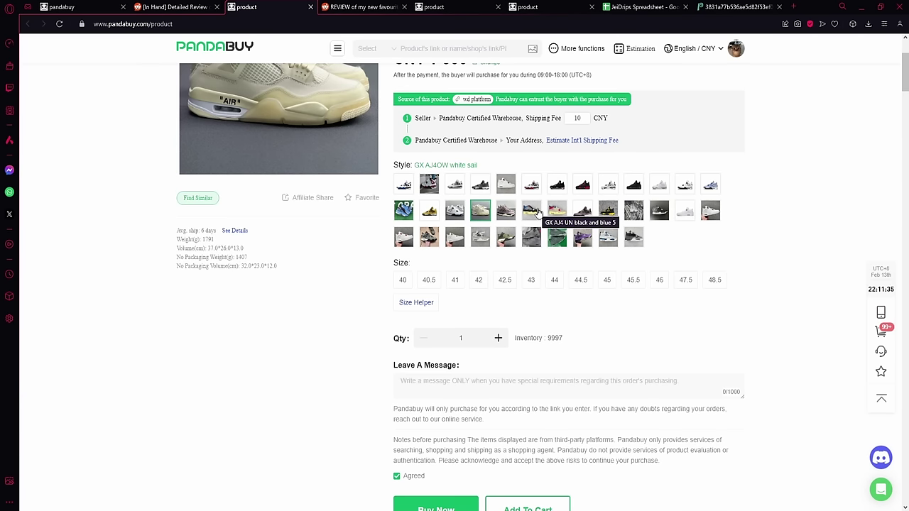
left_click(537, 213)
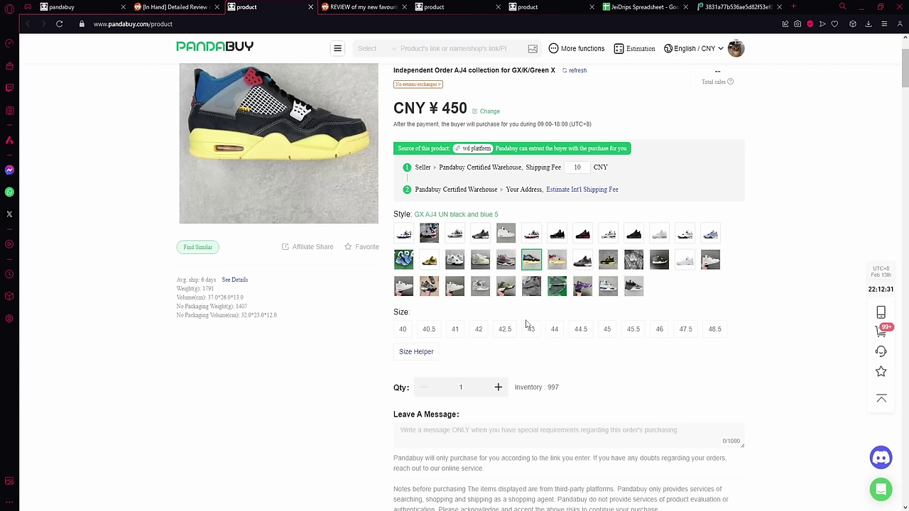
left_click(554, 334)
Step: On the Off-White Air Force listing, pick the black mesh AO4606-001 colour in the OWF version
key("ctrl+Tab")
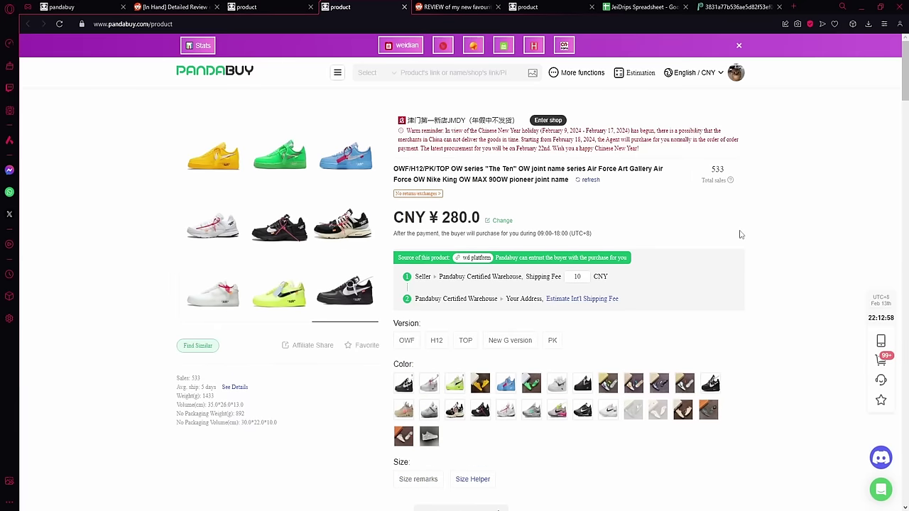
scroll(739, 235, "down", 2)
left_click_drag(386, 226, 424, 226)
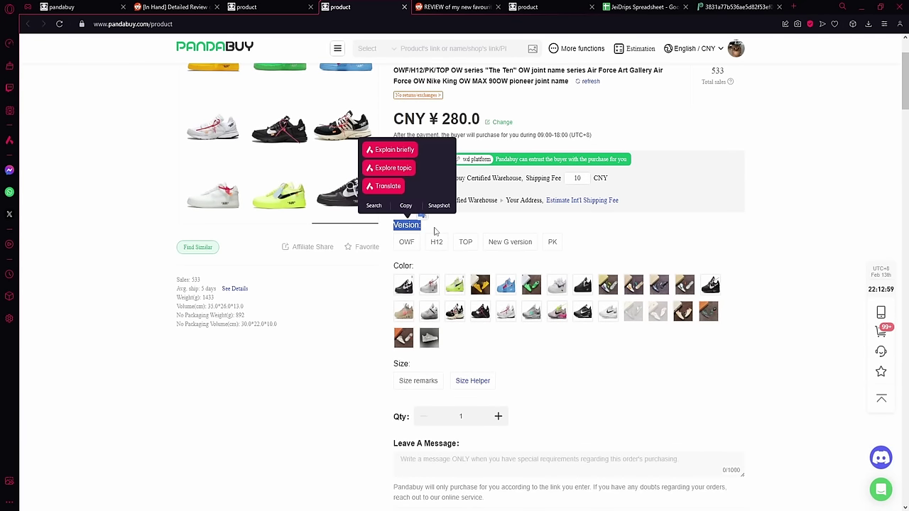
left_click(434, 231)
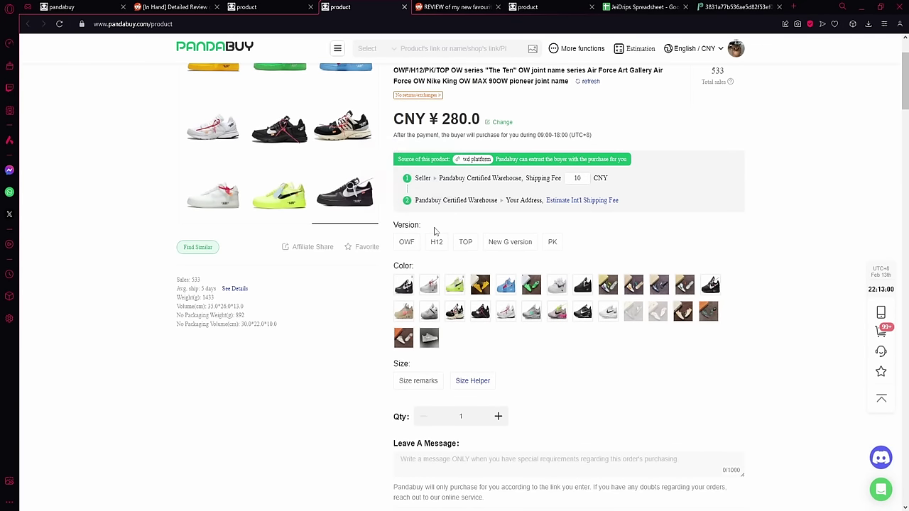
left_click(407, 283)
scroll(411, 235, "down", 1)
left_click(407, 207)
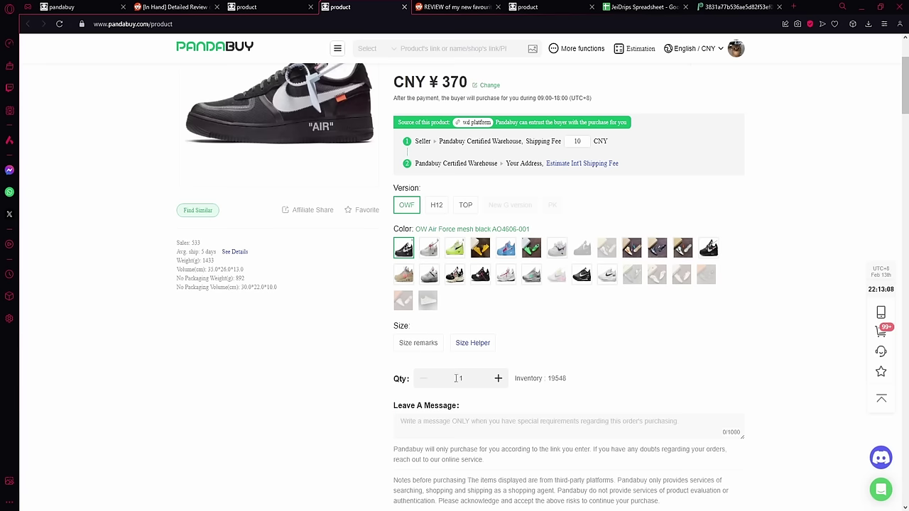
Step: Choose the Size remarks option and leave the message 'EU 44'
left_click(423, 343)
scroll(422, 290, "down", 2)
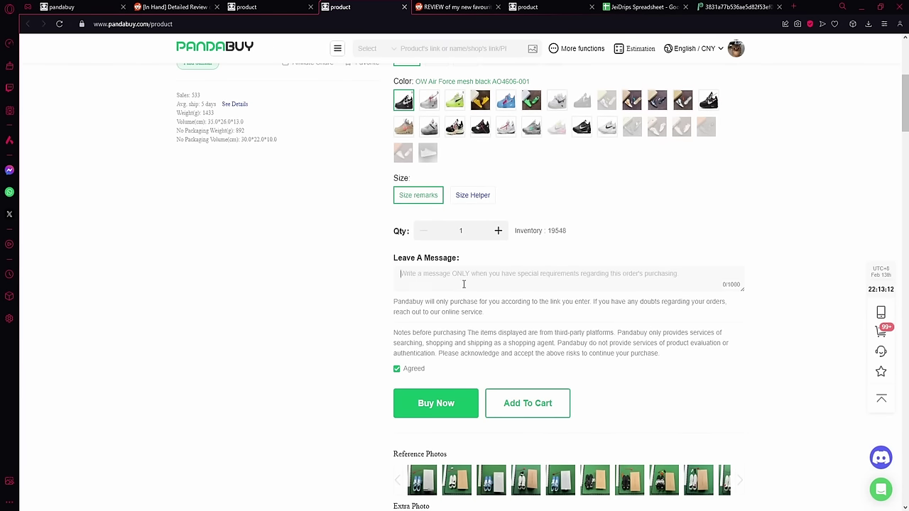
type("Eu43")
key("BackSpace")
key("BackSpace")
key("BackSpace")
key("BackSpace")
key("BackSpace")
key("BackSpace")
type("U 44")
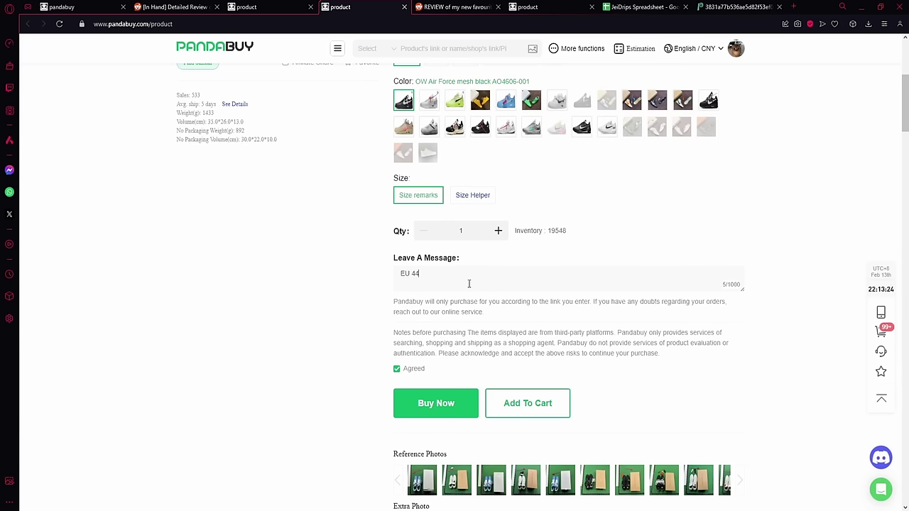
Step: Return to the AJ4 listing, close the Off-White tab, and look over the reference and extra photos
left_click(298, 8)
left_click(404, 7)
scroll(547, 214, "down", 3)
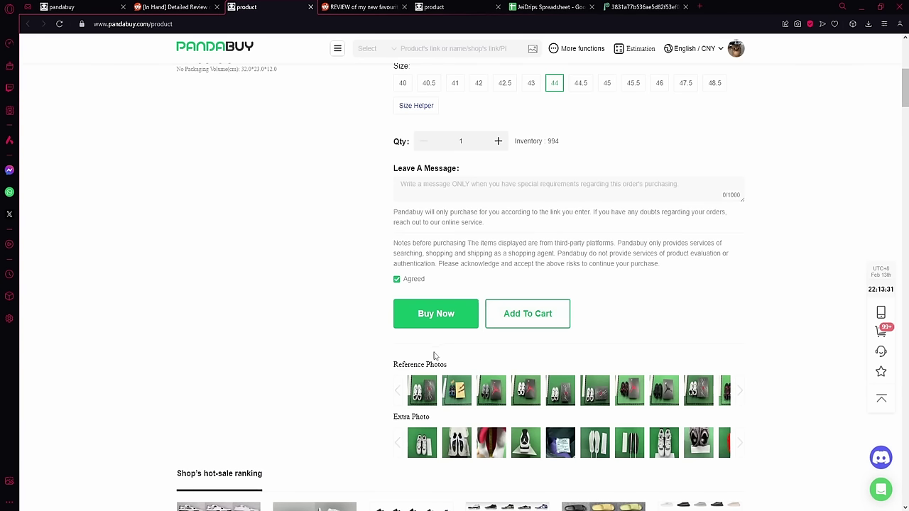
scroll(383, 373, "up", 1)
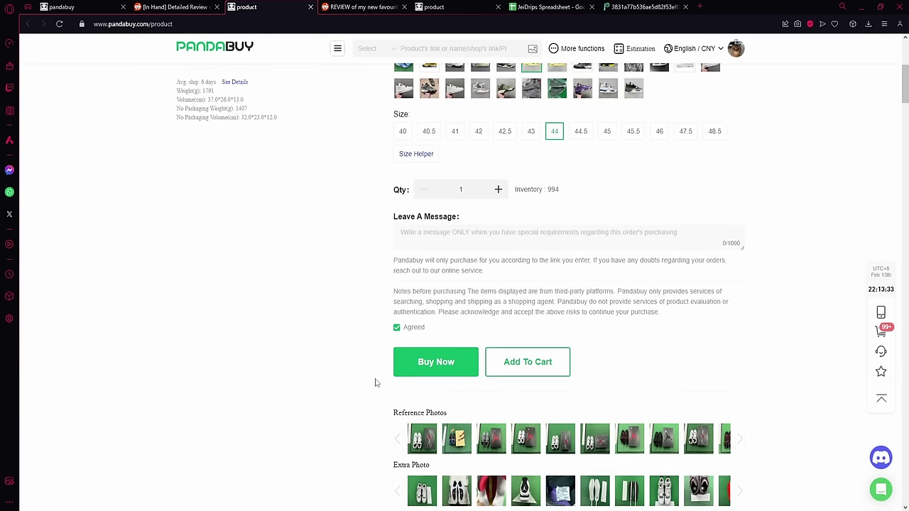
scroll(391, 355, "down", 2)
left_click_drag(401, 332, 751, 402)
left_click(781, 412)
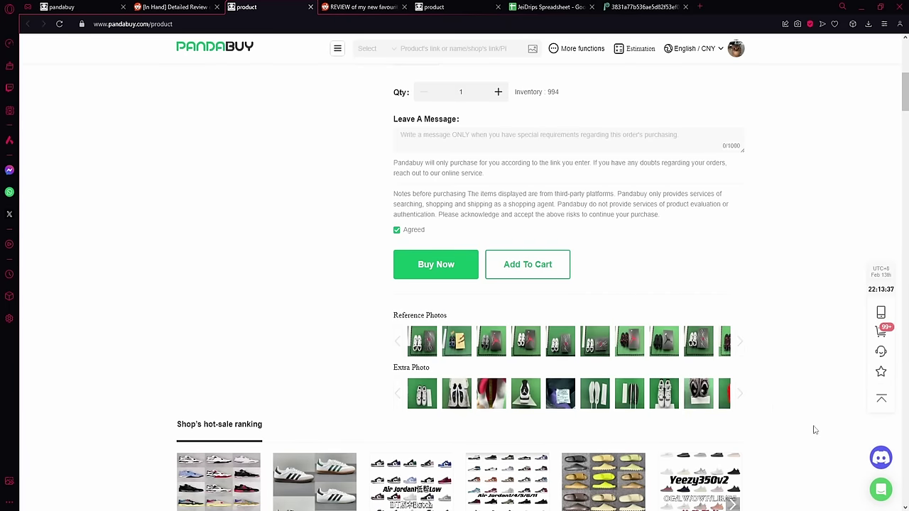
Step: Scroll back to the top and select the AJ4 page's link in the address bar
scroll(615, 335, "up", 5)
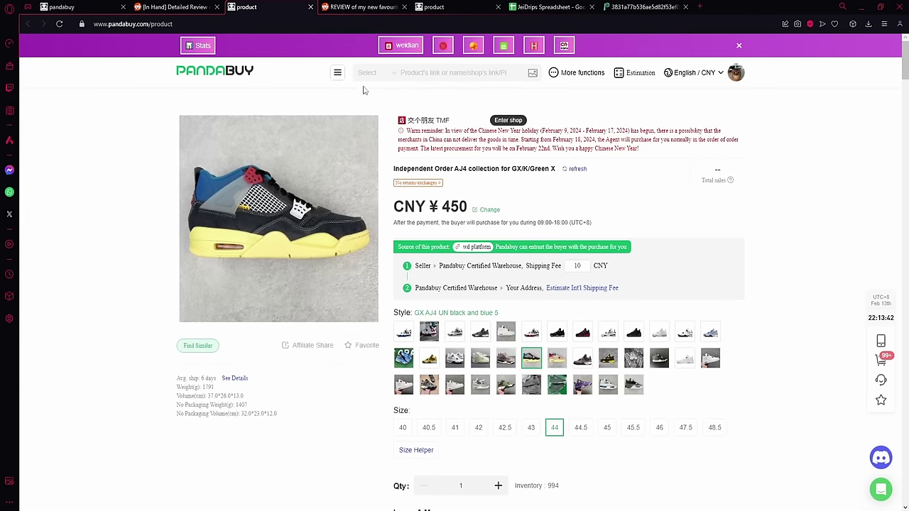
scroll(558, 287, "down", 5)
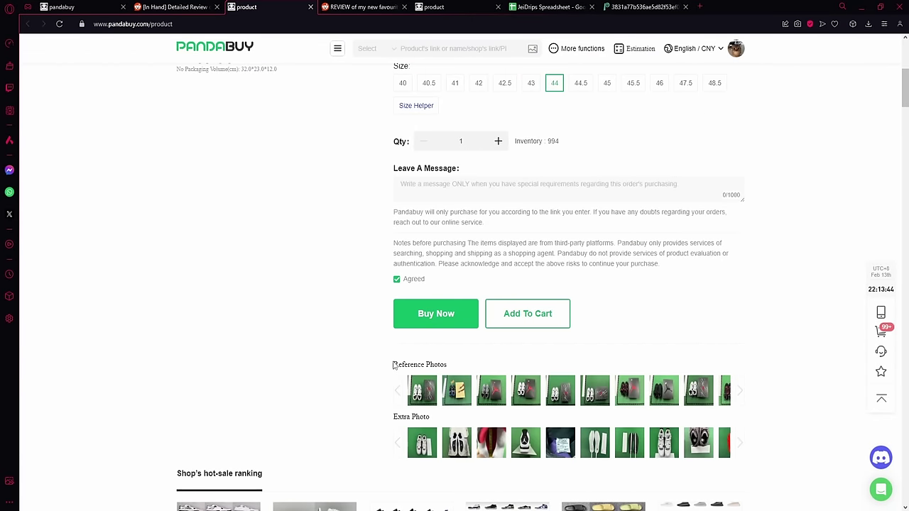
scroll(455, 348, "up", 2)
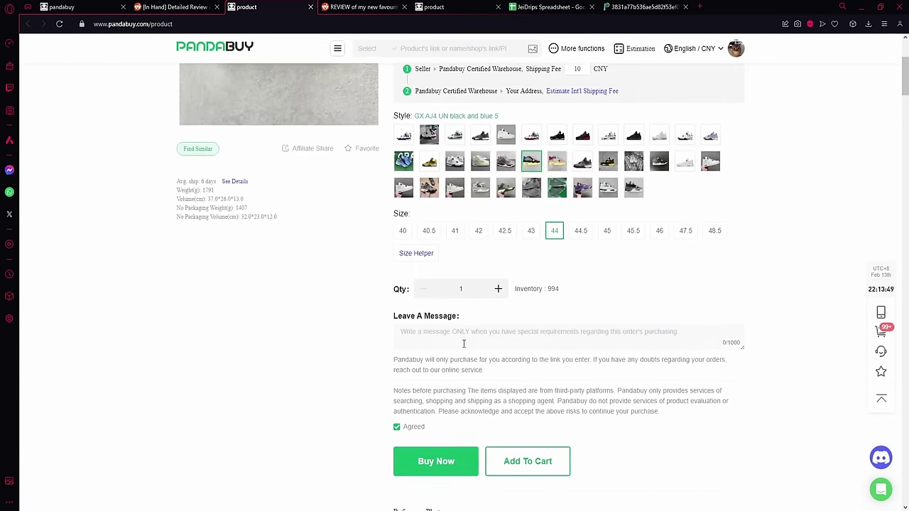
scroll(465, 344, "up", 3)
key("ctrl+l")
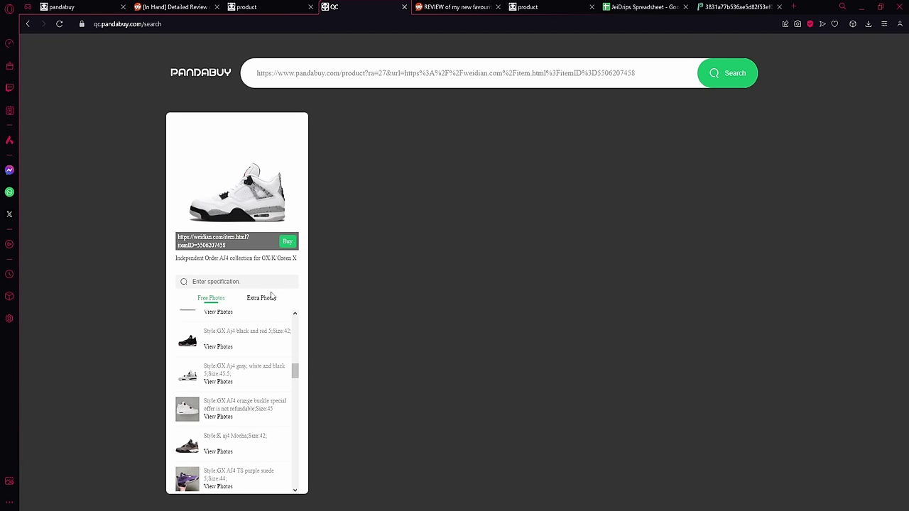
scroll(245, 412, "down", 5)
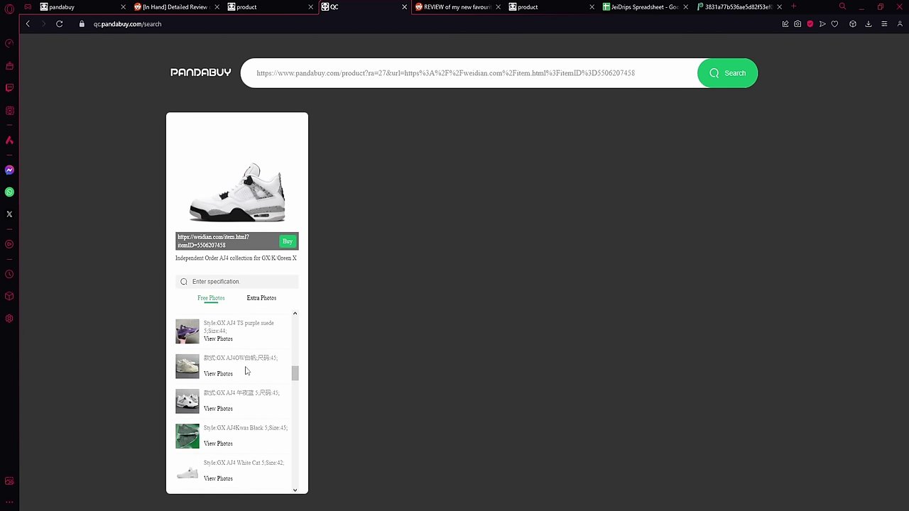
Step: Browse the free QC photos listed for the AJ4 collection link, then close the QC tab
scroll(255, 390, "down", 3)
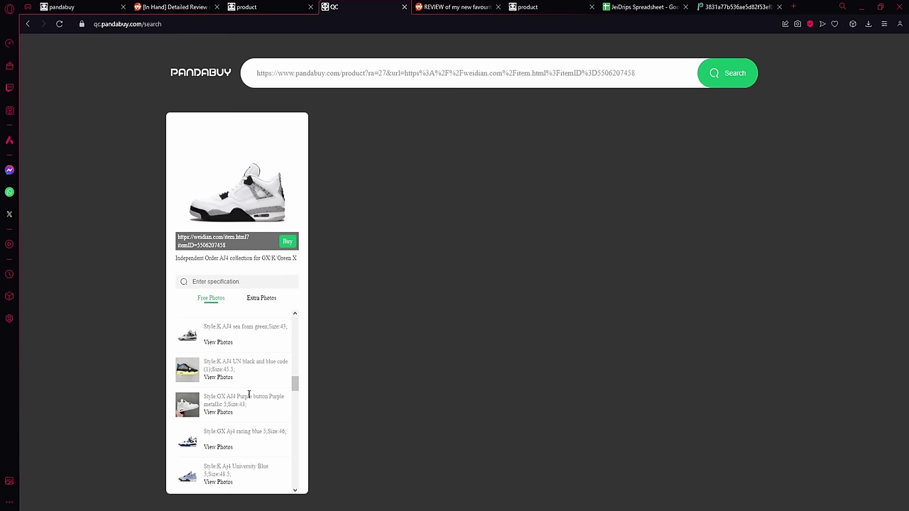
scroll(247, 394, "down", 5)
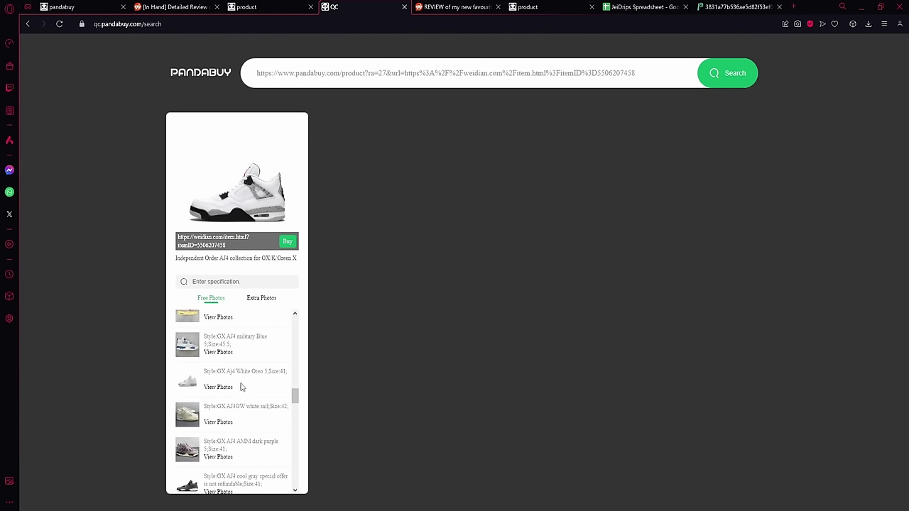
key("ctrl+w")
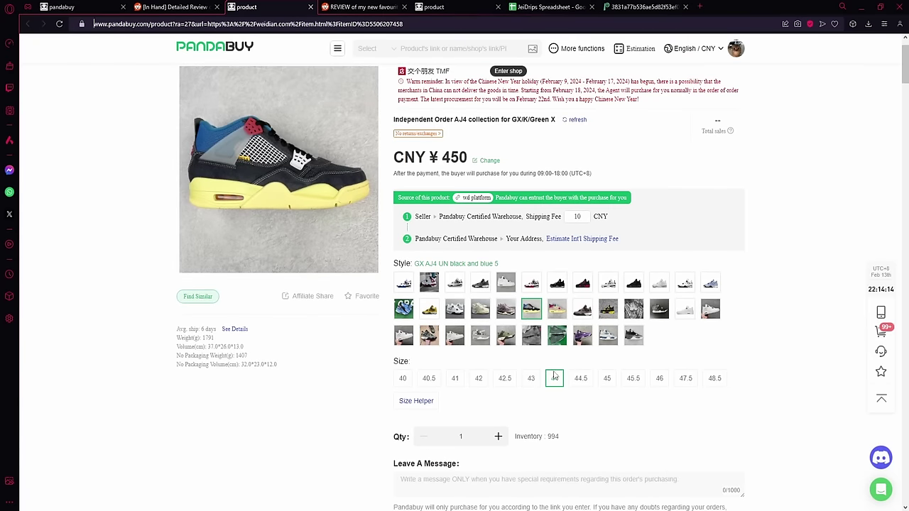
Step: Bring up the fleece coat 9102601 listing at CNY ¥238.0 with sizes S to XL
scroll(556, 368, "down", 3)
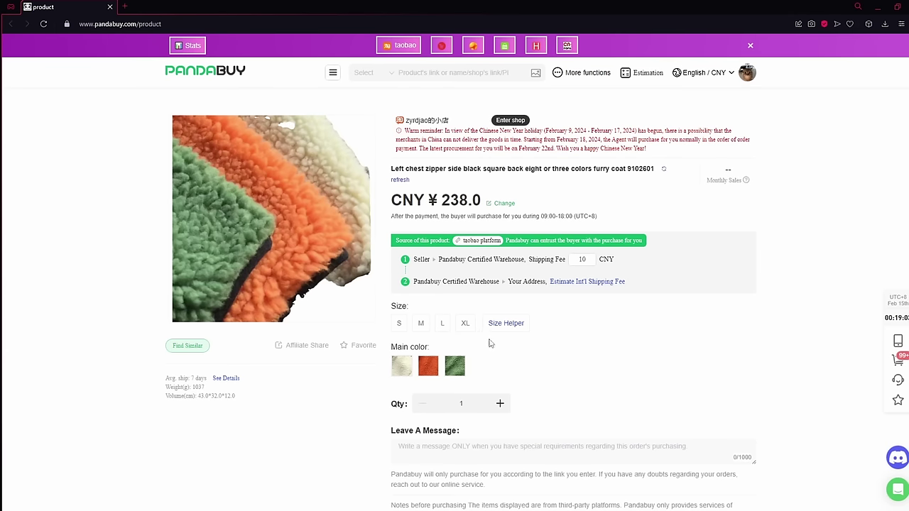
Step: Scroll to Product details and translate the furry coat's size chart image into English
scroll(592, 365, "down", 11)
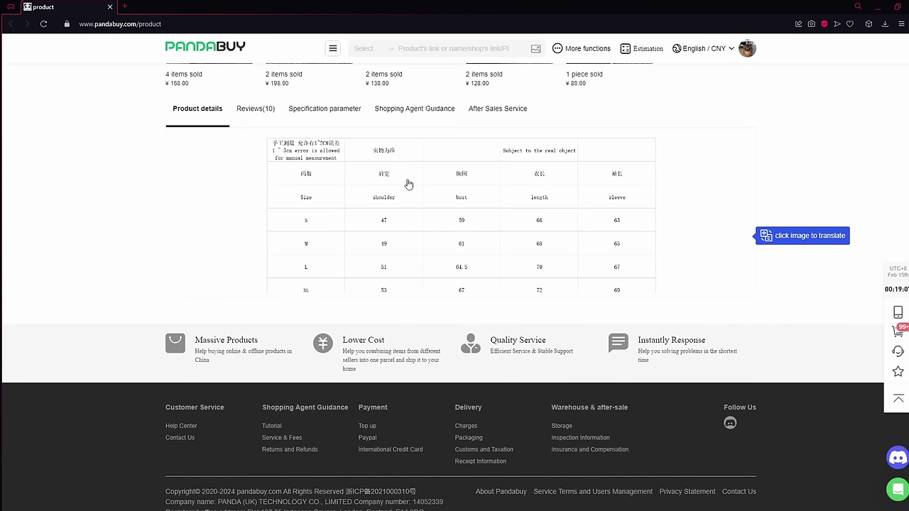
left_click(409, 212)
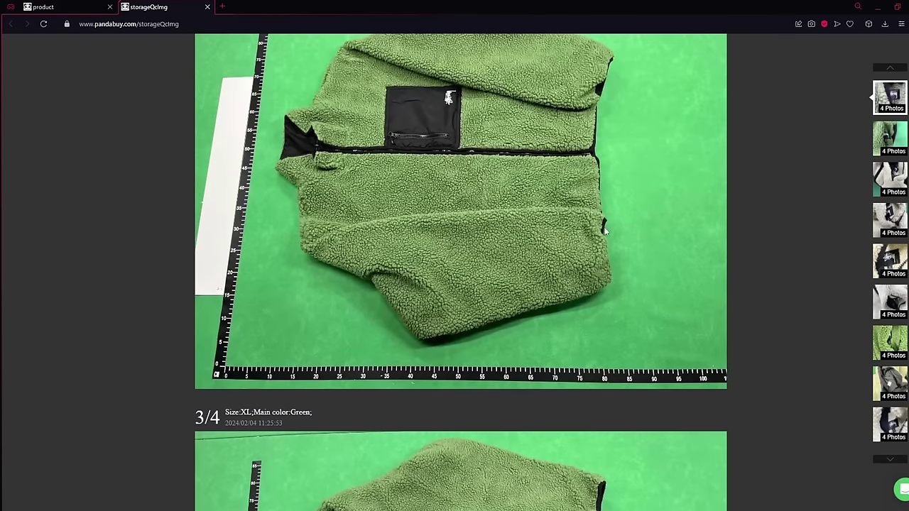
Step: Back on the fleece jacket page, open the beige size L jacket's extra QC photos in a new tab
left_click(42, 6)
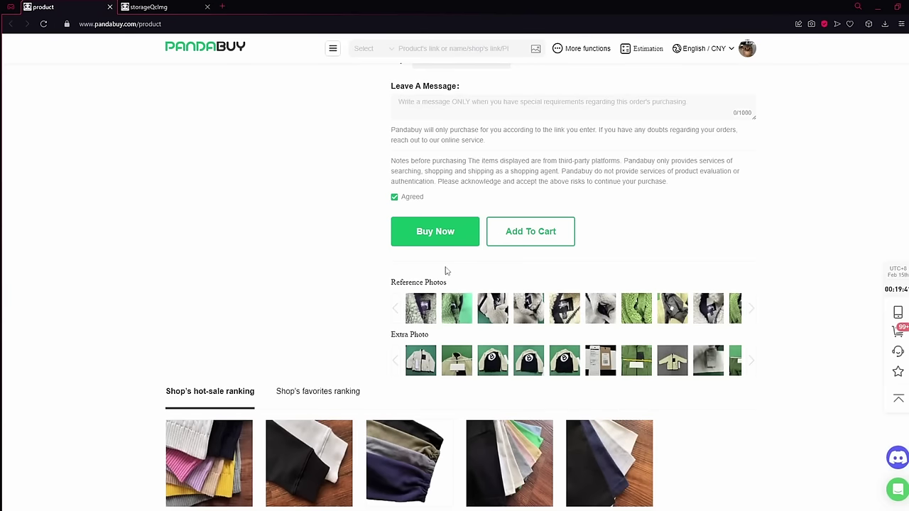
scroll(441, 270, "down", 3)
scroll(440, 256, "up", 8)
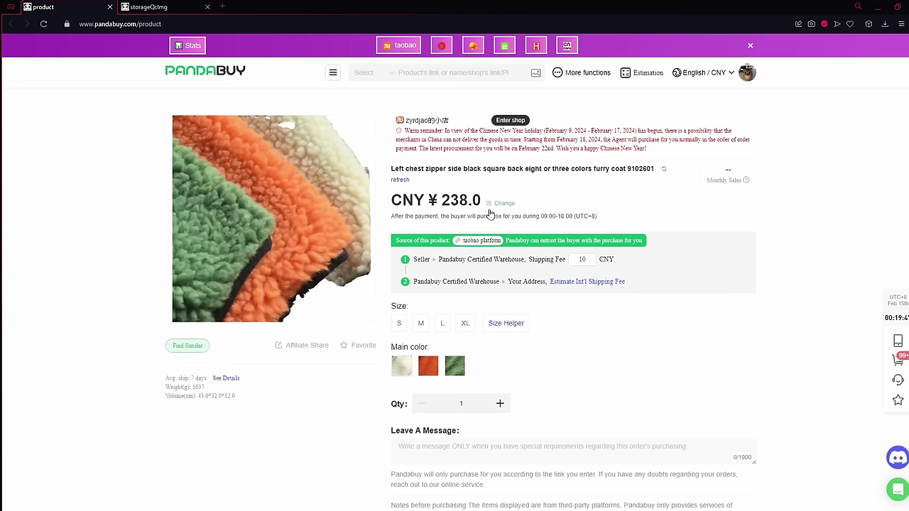
scroll(486, 227, "down", 5)
scroll(494, 248, "up", 1)
scroll(448, 327, "down", 1)
left_click(463, 407)
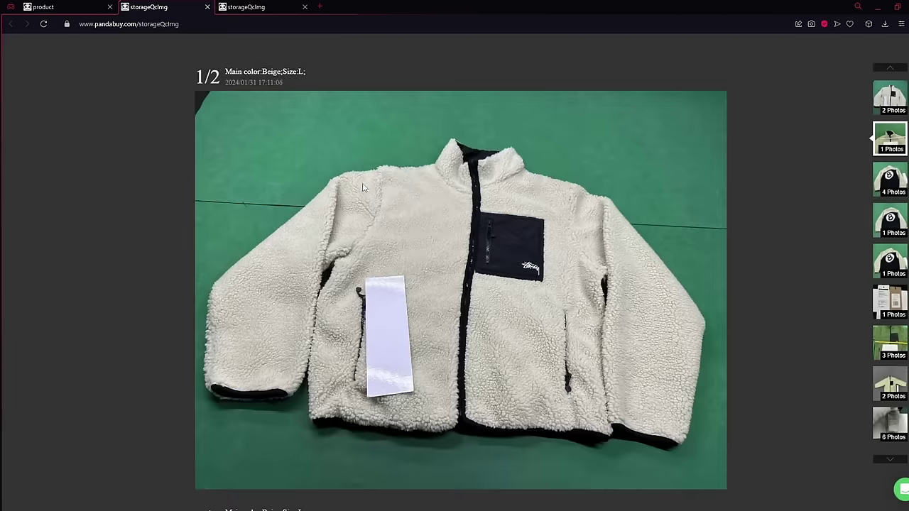
scroll(571, 218, "down", 10)
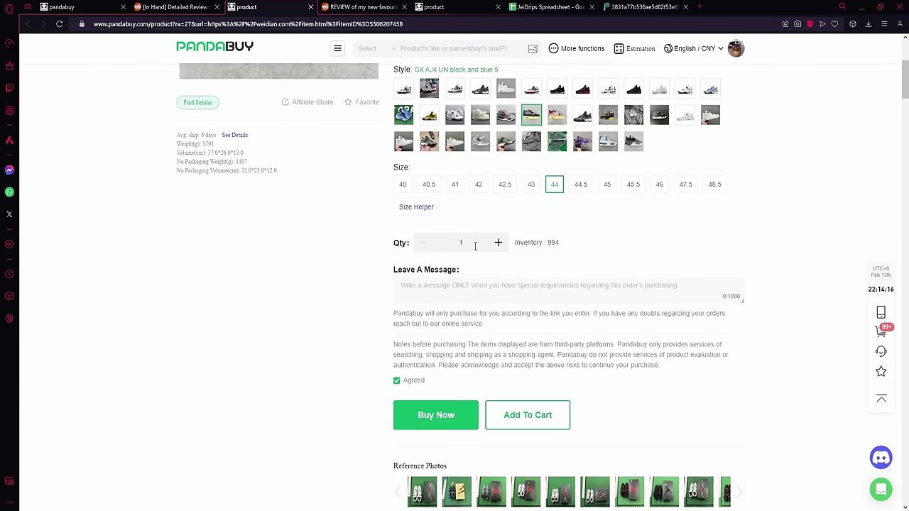
Step: Tick the ¥450 AJ4 size 44 sneakers in the cart and open the freight Estimator for them
scroll(607, 287, "up", 2)
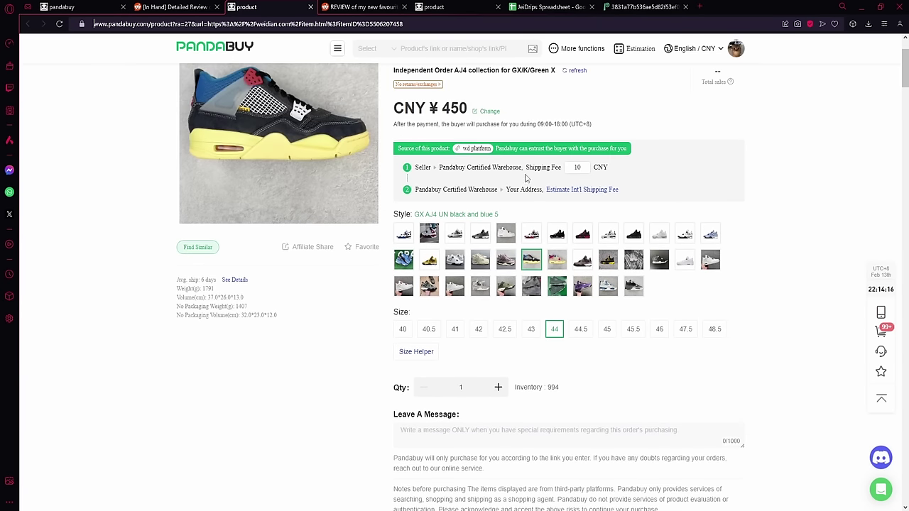
scroll(607, 288, "down", 3)
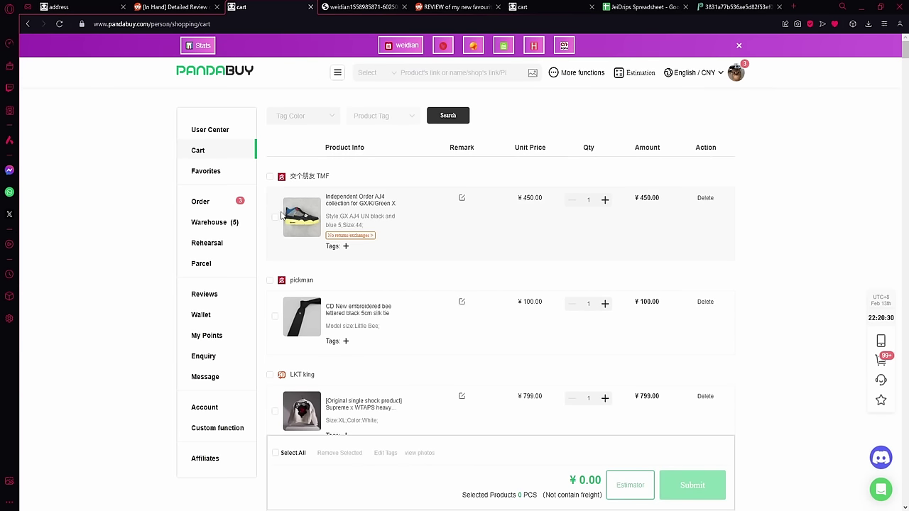
left_click(275, 217)
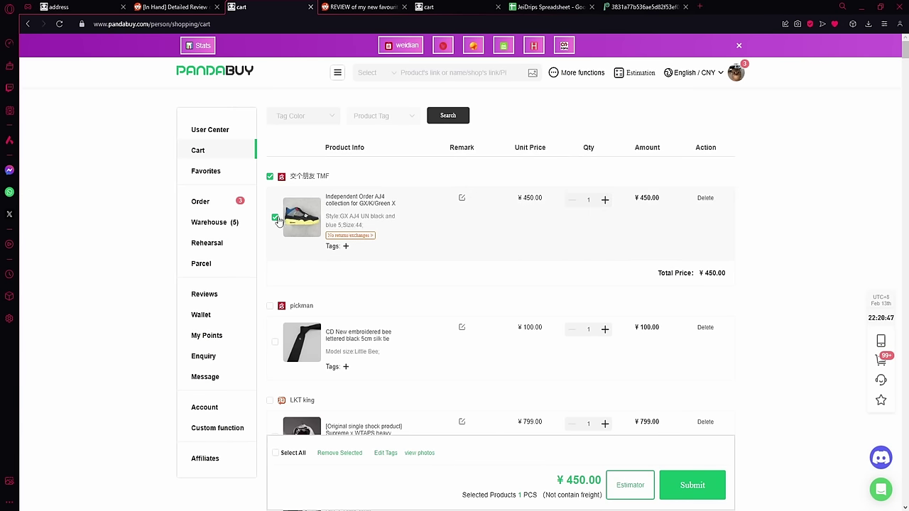
left_click(632, 480)
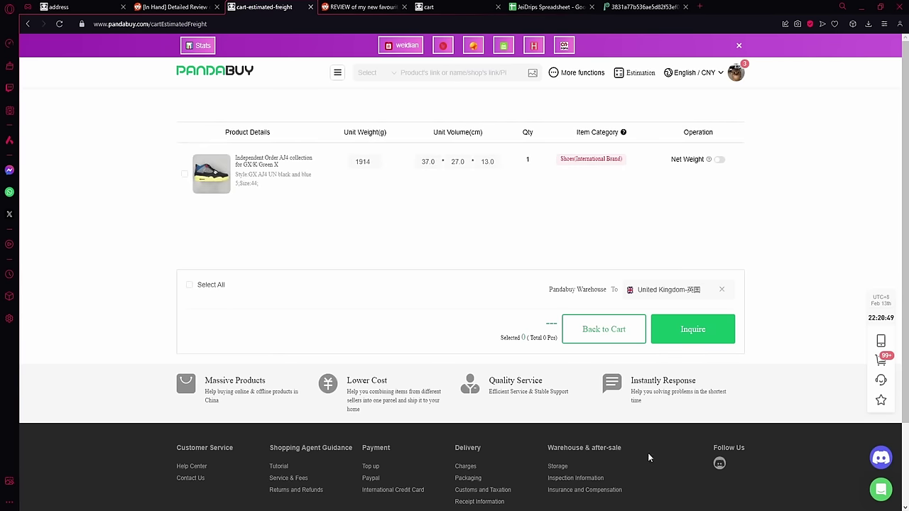
Step: Select all items and get UK shipping quotes for the AJ4 sneakers
left_click(190, 285)
left_click(692, 329)
scroll(169, 248, "down", 2)
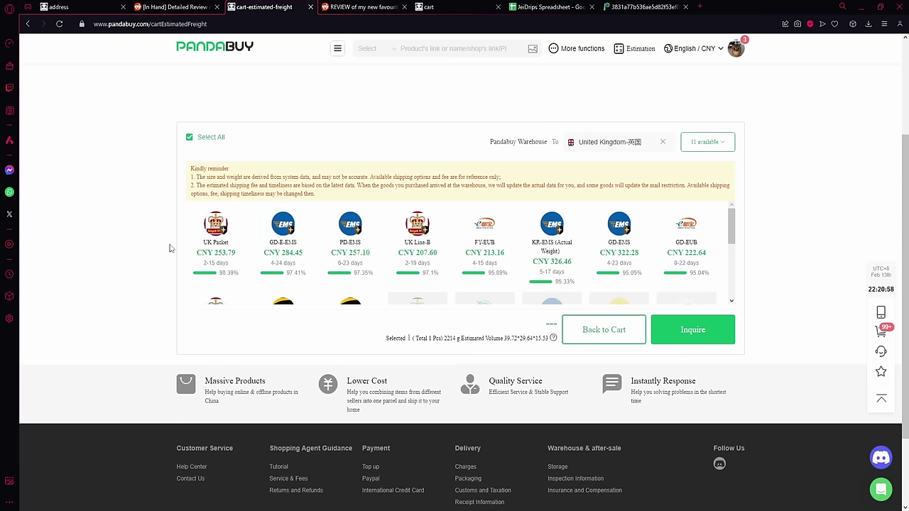
scroll(285, 263, "down", 3)
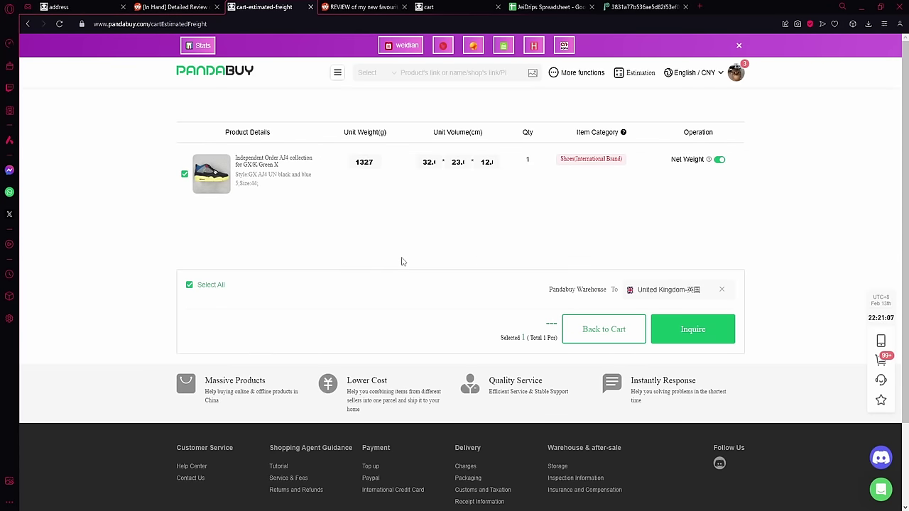
Step: Requote on net weight (1327 g), showing 11 UK options such as FY-EUB at CNY 158.33
left_click(693, 328)
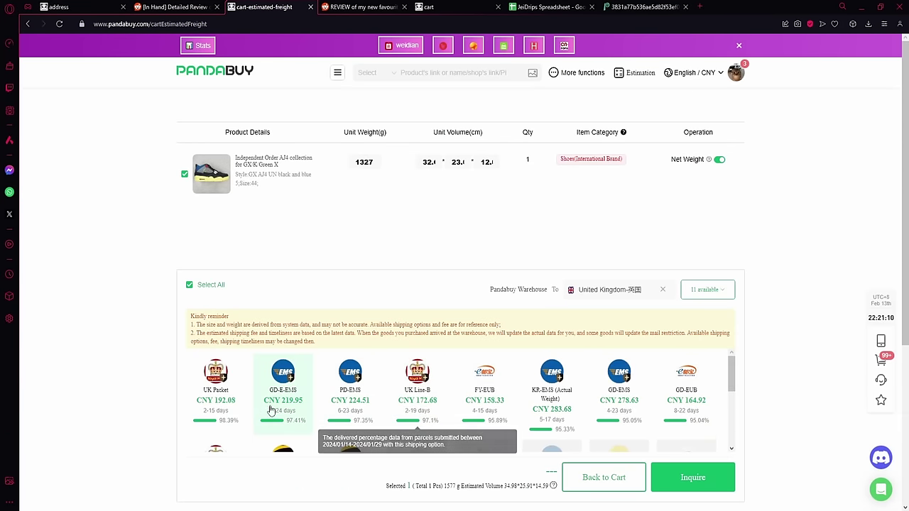
scroll(267, 410, "down", 2)
scroll(461, 401, "up", 2)
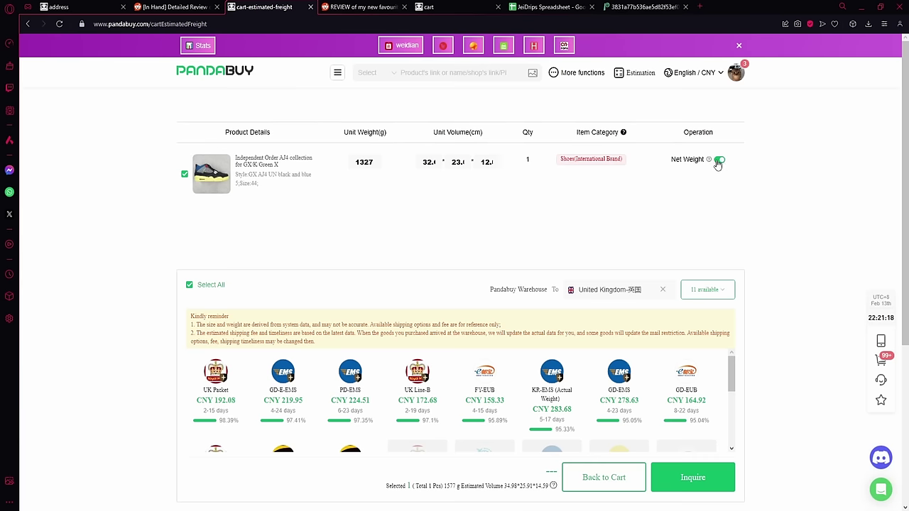
mouse_move(709, 160)
scroll(497, 316, "down", 2)
scroll(449, 320, "down", 1)
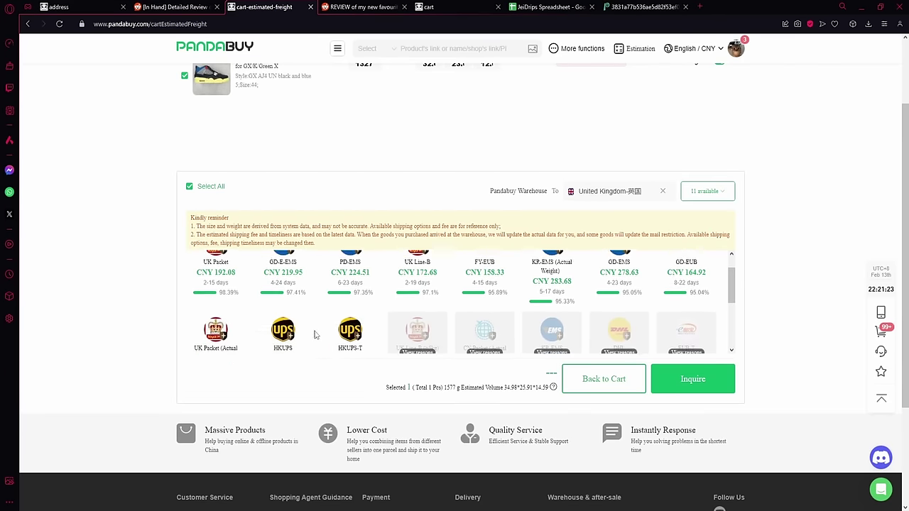
scroll(440, 312, "up", 1)
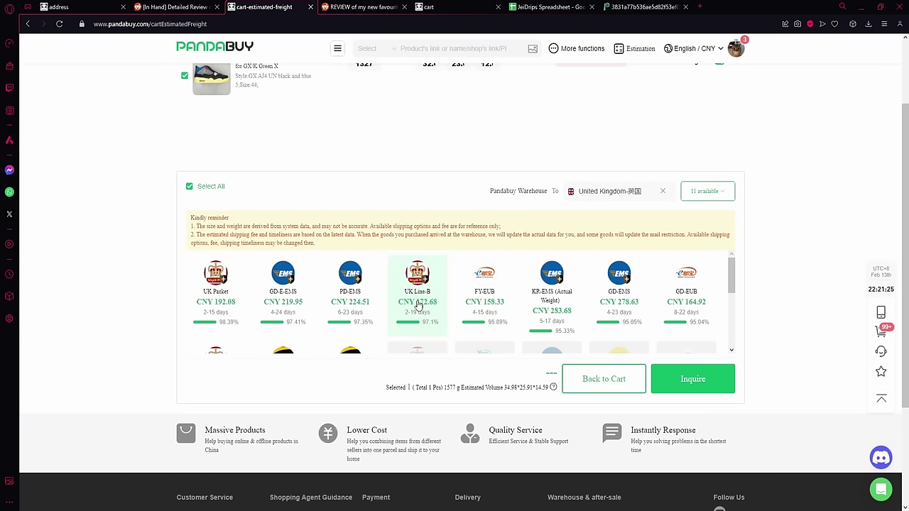
scroll(349, 172, "up", 2)
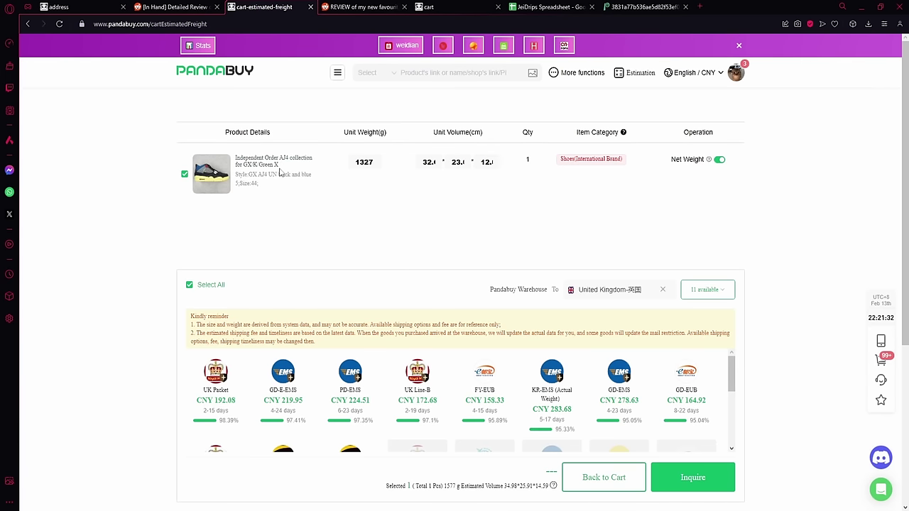
Step: On the Estimation page, quote 1000 g to United Kingdom: UK Packet ¥108.66, CN Packet ¥92.02
left_click(632, 73)
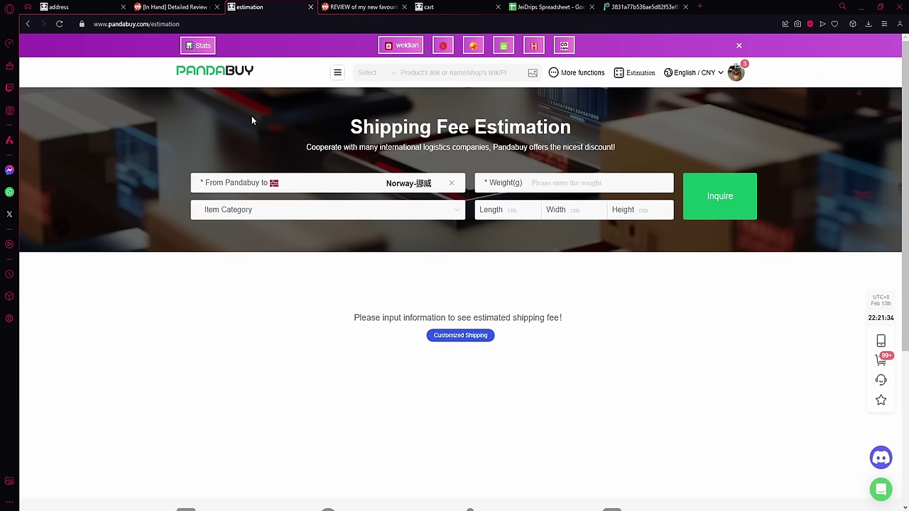
left_click_drag(202, 25, 133, 49)
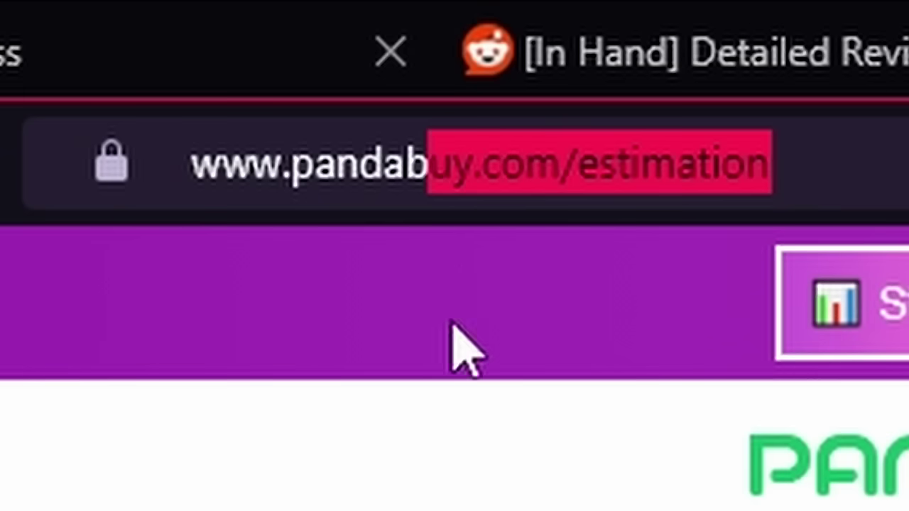
left_click(465, 348)
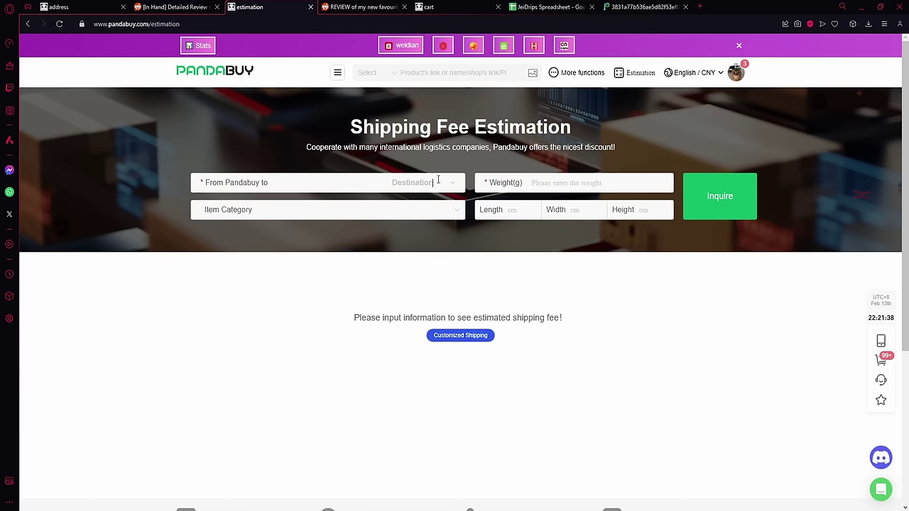
type("uni")
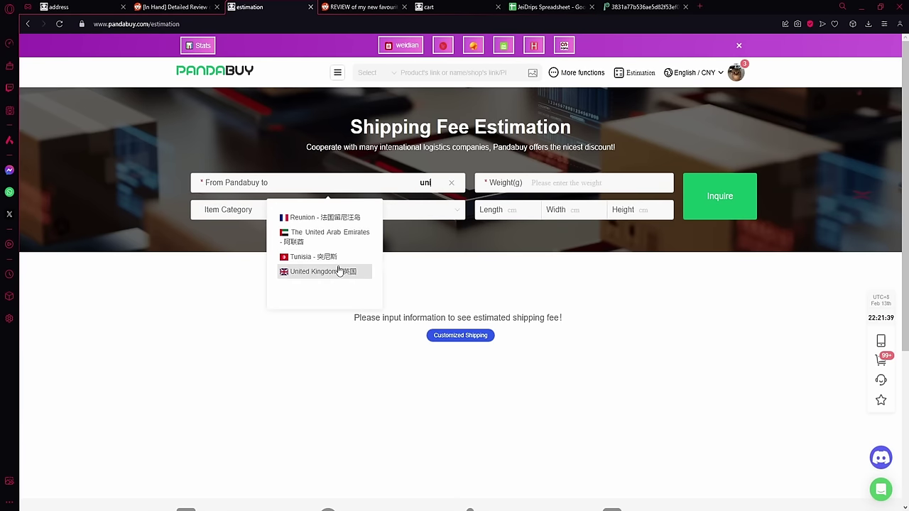
left_click(345, 269)
left_click(568, 183)
type("1000")
left_click(702, 207)
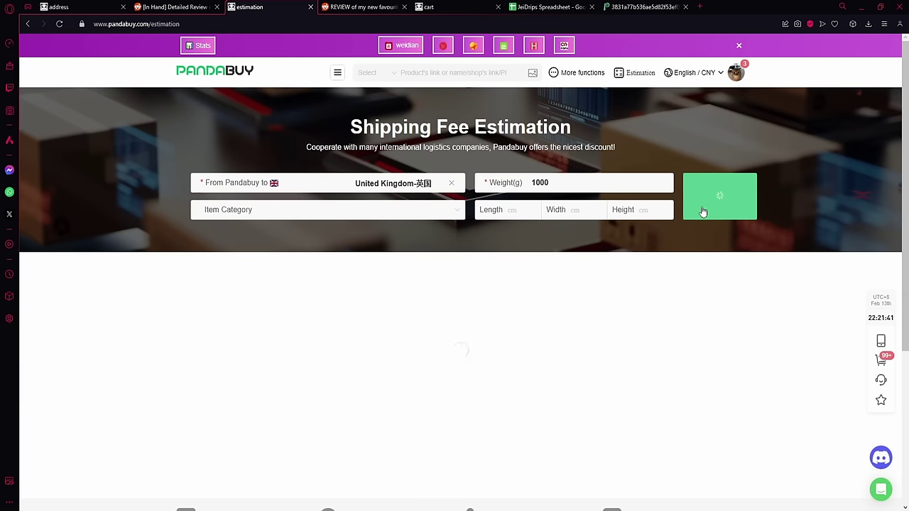
scroll(527, 233, "up", 1)
scroll(487, 268, "down", 10)
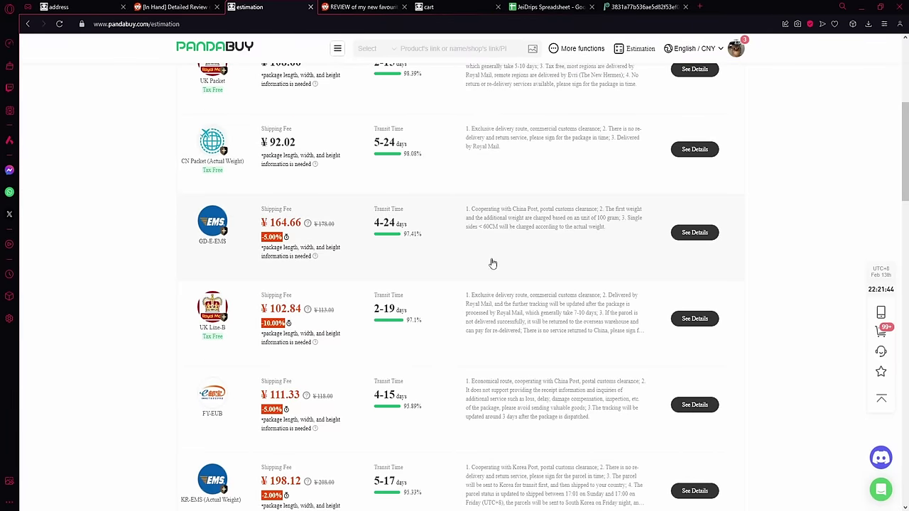
scroll(481, 271, "up", 8)
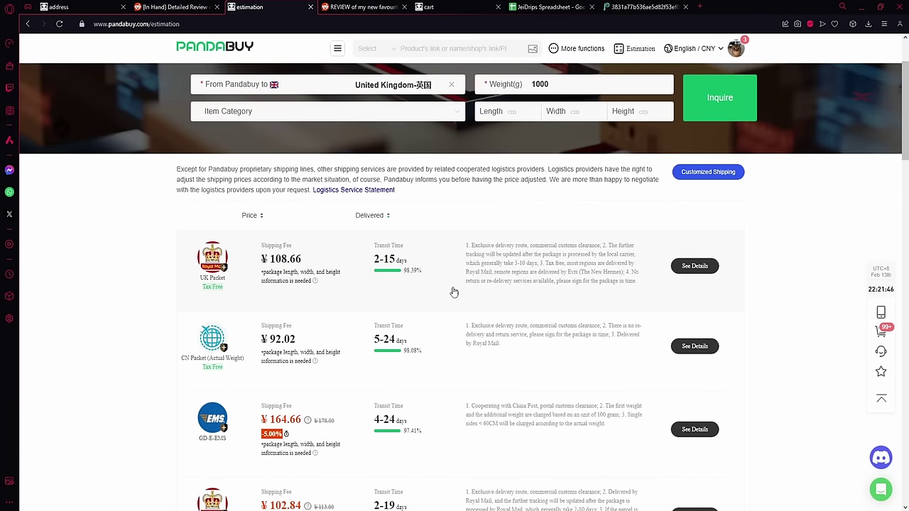
scroll(426, 280, "up", 1)
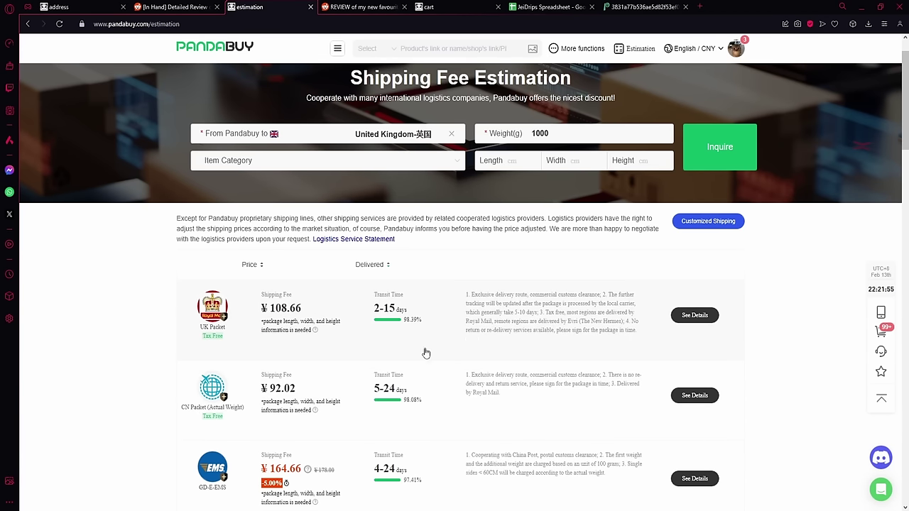
Step: Requote the 1000 g UK parcel with 30×30×30 cm dimensions
left_click(570, 130)
double_click(565, 133)
left_click(530, 162)
left_click(717, 163)
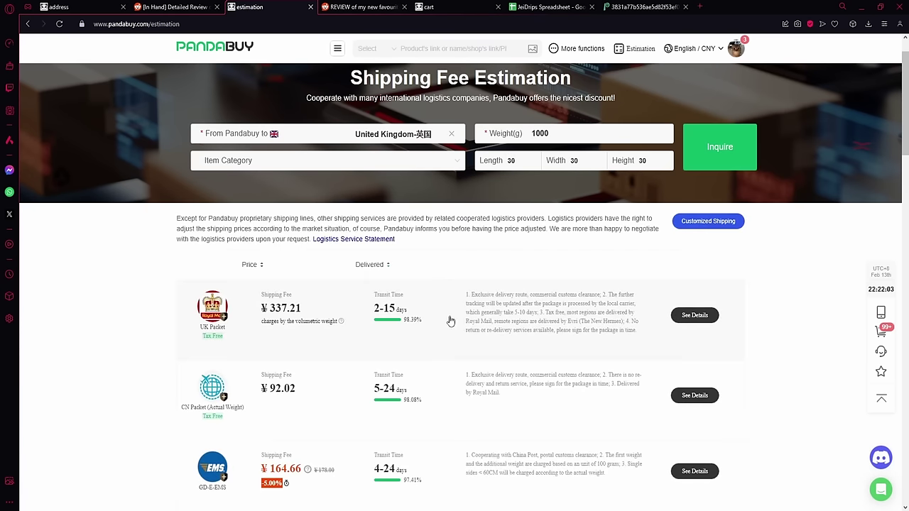
Step: Review UK Packet's ¥337.21 volumetric-weight billing, then start buying the AJ4 sneakers
scroll(358, 341, "down", 1)
scroll(341, 320, "up", 1)
left_click(443, 341)
scroll(444, 342, "down", 3)
scroll(443, 341, "down", 1)
scroll(501, 201, "up", 2)
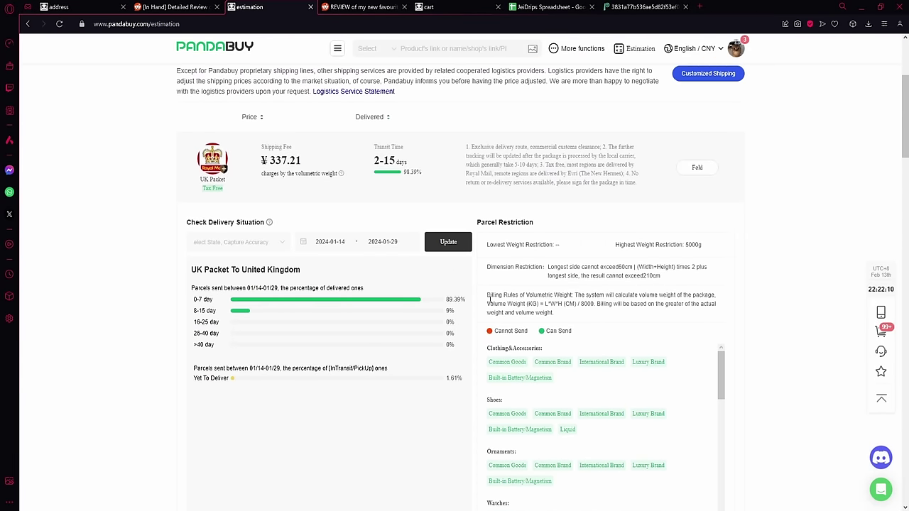
left_click_drag(488, 296, 569, 296)
left_click(596, 303)
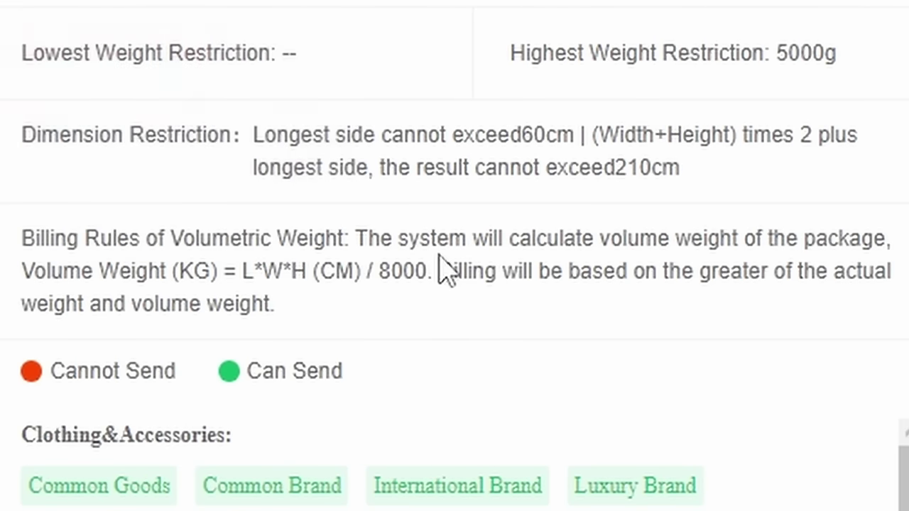
left_click_drag(395, 239, 703, 238)
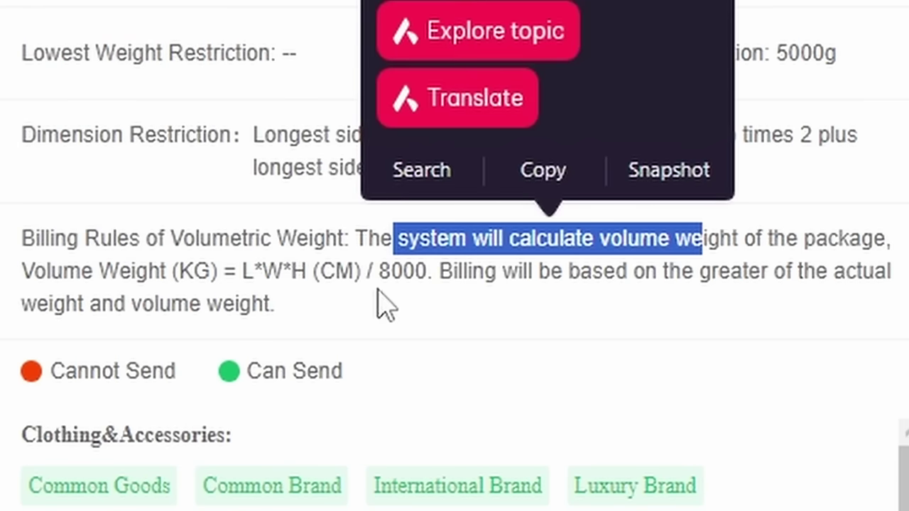
left_click(250, 269)
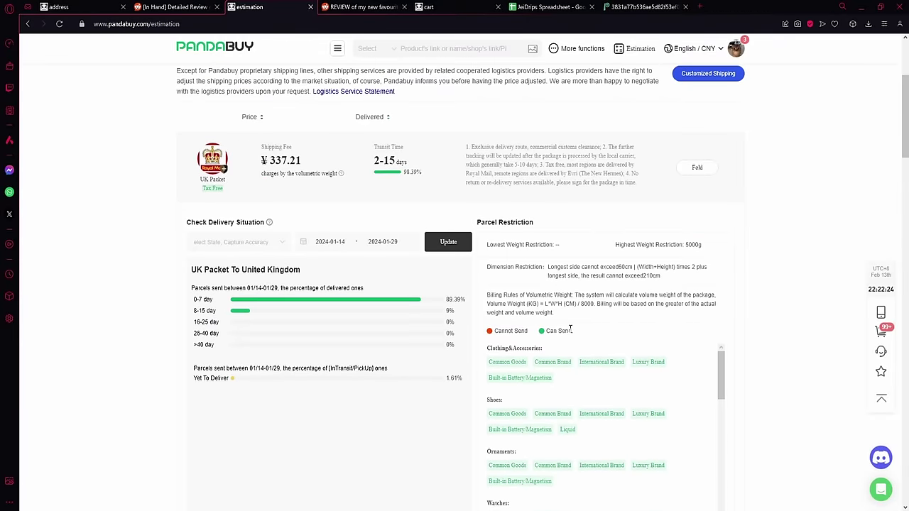
scroll(570, 328, "up", 3)
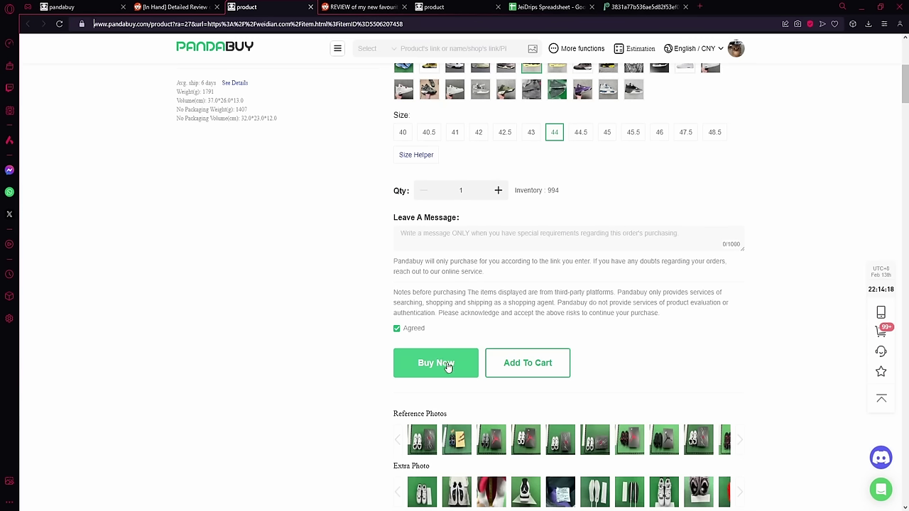
left_click(447, 367)
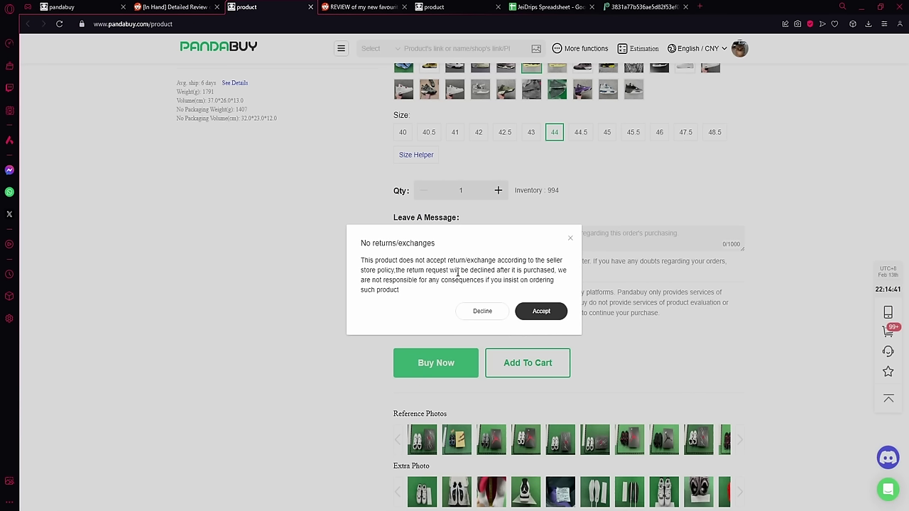
Step: Accept the no-returns notice, review the ¥460 AJ4 order, and switch to the home page tab
left_click(538, 310)
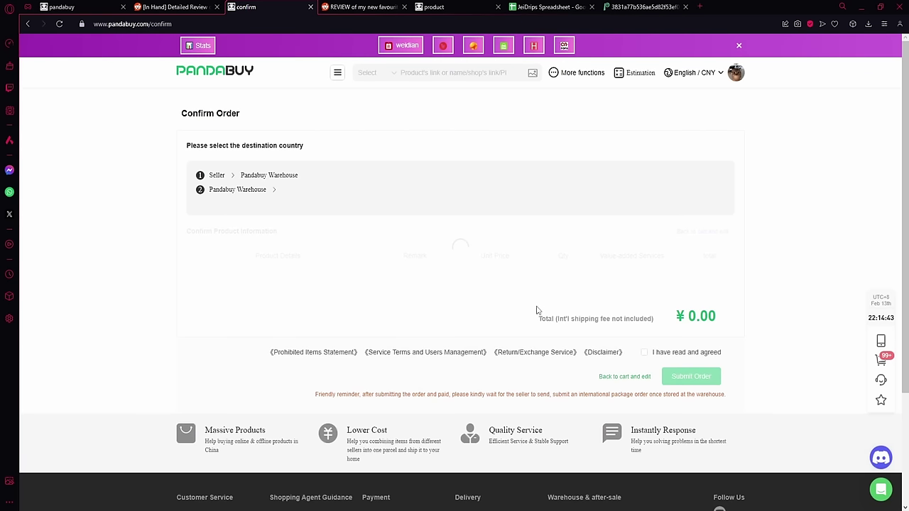
scroll(512, 298, "down", 1)
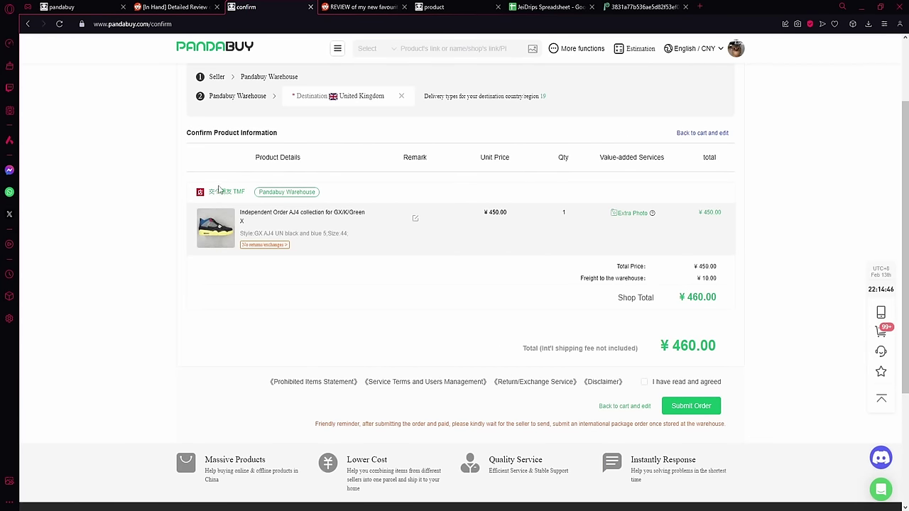
scroll(350, 209, "up", 1)
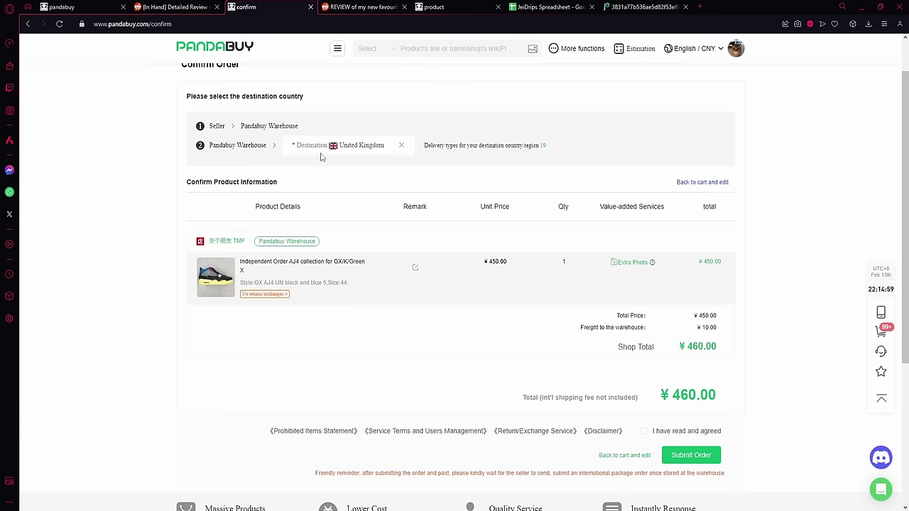
left_click(96, 7)
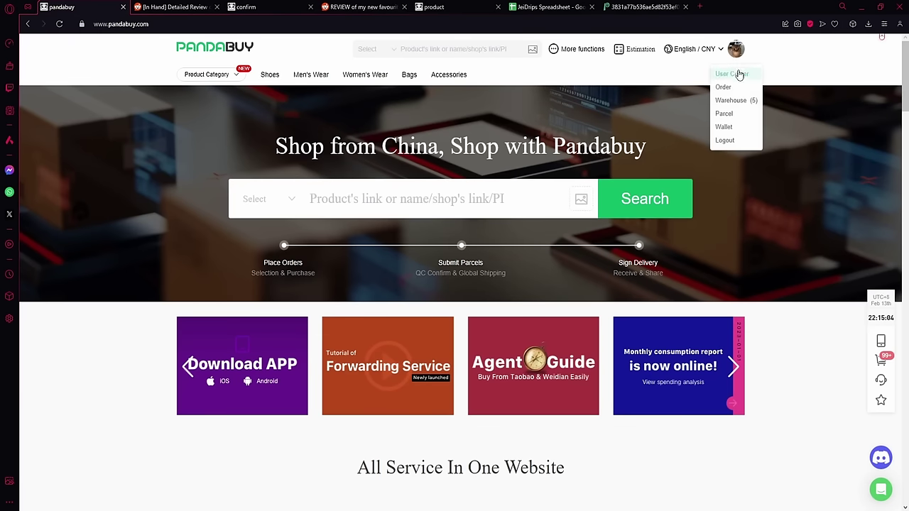
Step: View the account's VIP3 privileges and saved shipping addresses, then begin adding a new address
left_click(733, 73)
left_click(224, 389)
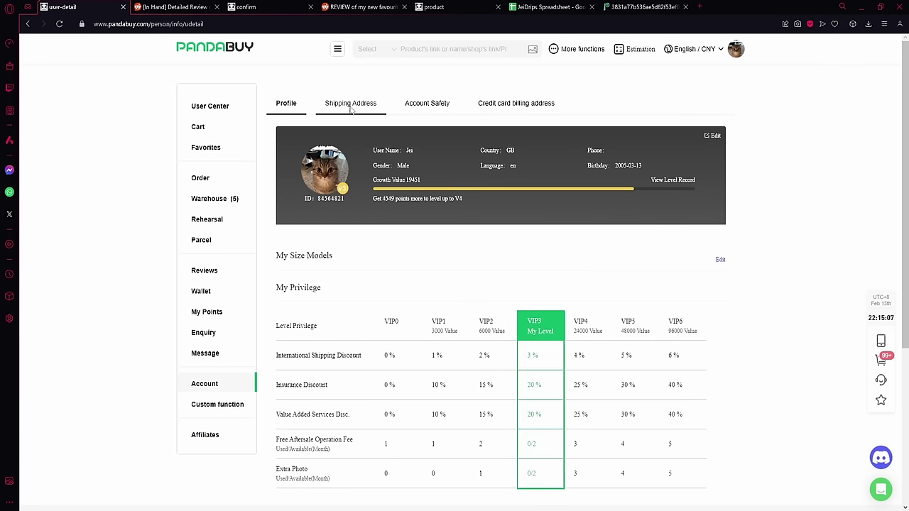
left_click(351, 107)
left_click(316, 142)
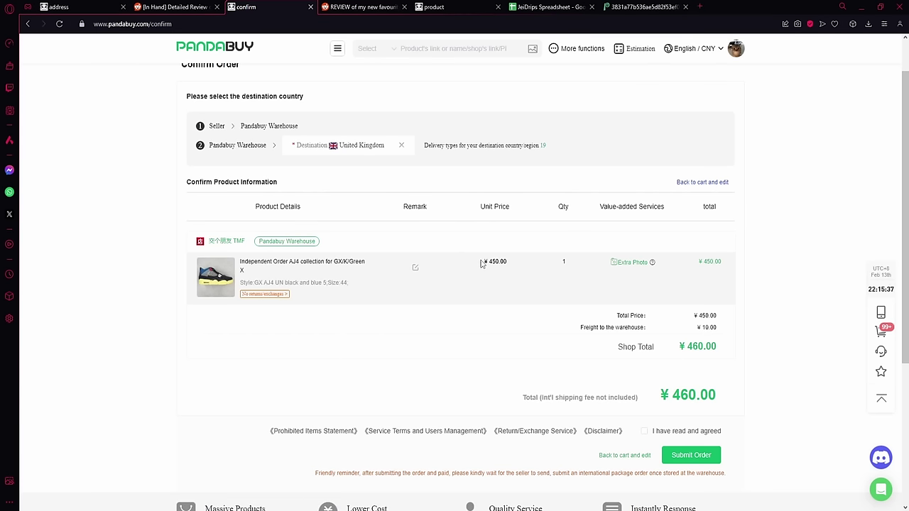
Step: Start an Extra Photo request and open the AJ4 shoe thumbnail full-size in a new tab
left_click(636, 263)
left_click(441, 230)
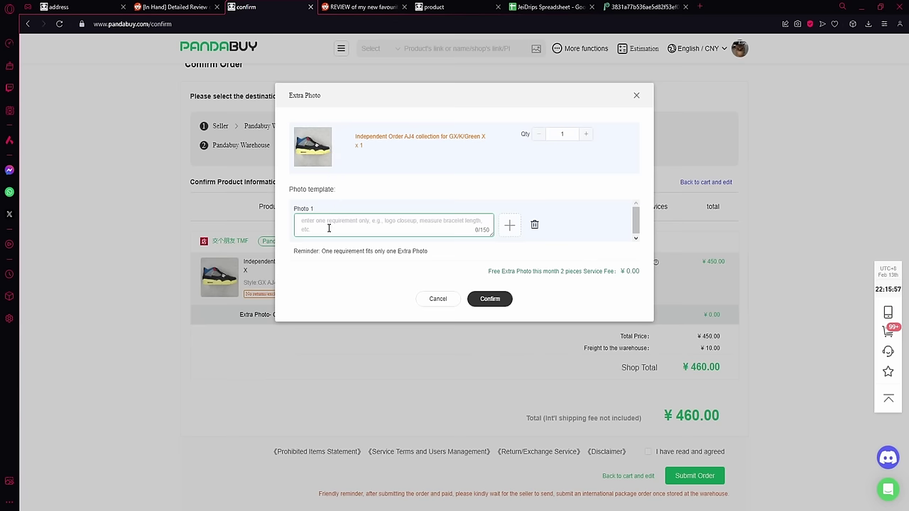
right_click(328, 147)
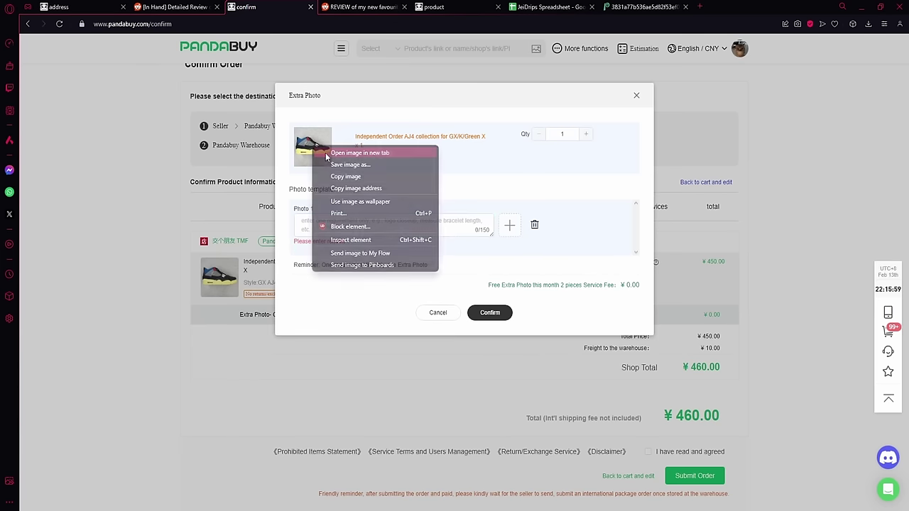
left_click(359, 151)
key("ctrl+Tab")
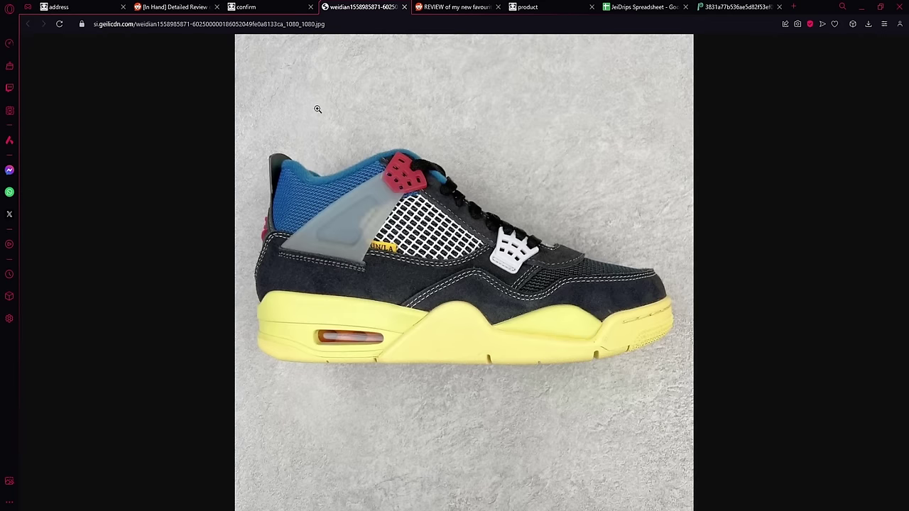
key("ctrl+shift+Tab")
Step: Set Photo 1 to 'Closeup photo of yellow tab on right shoe please', copying the text to Photo 2
left_click(367, 227)
type("Closeup photo of yellow tab on both shoes please")
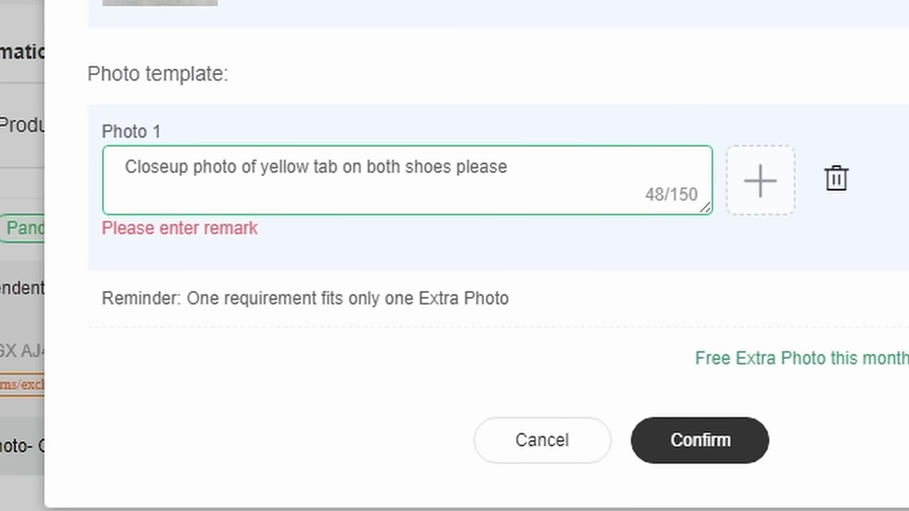
left_click_drag(619, 168, 438, 161)
key("ctrl+a")
key("ctrl+c")
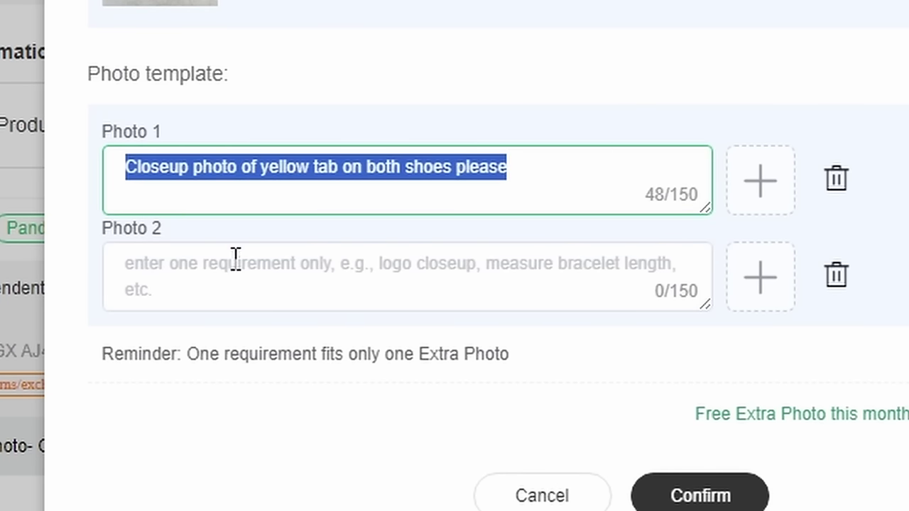
left_click(256, 270)
key("ctrl+v")
left_click_drag(507, 168, 366, 167)
type("right shoe please")
Step: Change Photo 2 to request a close-up of the yellow tab on the left shoe
left_click_drag(559, 264, 412, 294)
type("lkef")
key("BackSpace")
key("BackSpace")
key("BackSpace")
type("eft shoe")
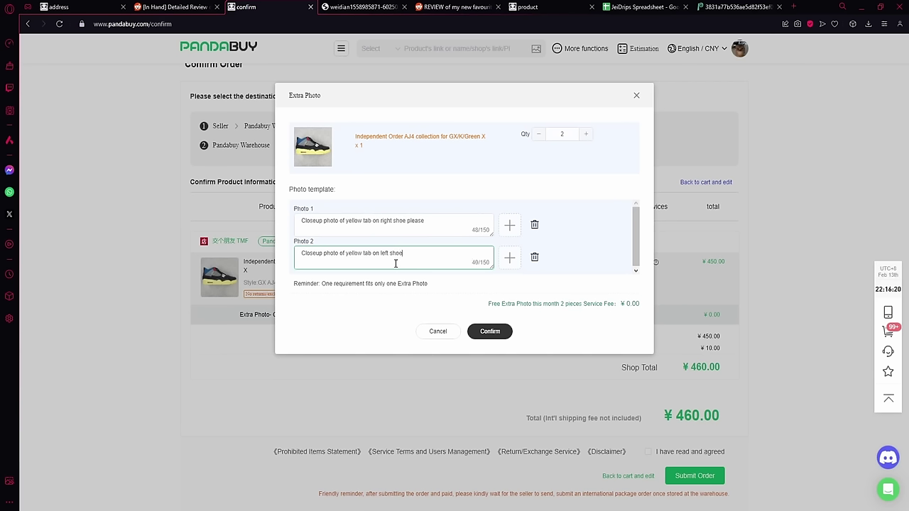
left_click(364, 7)
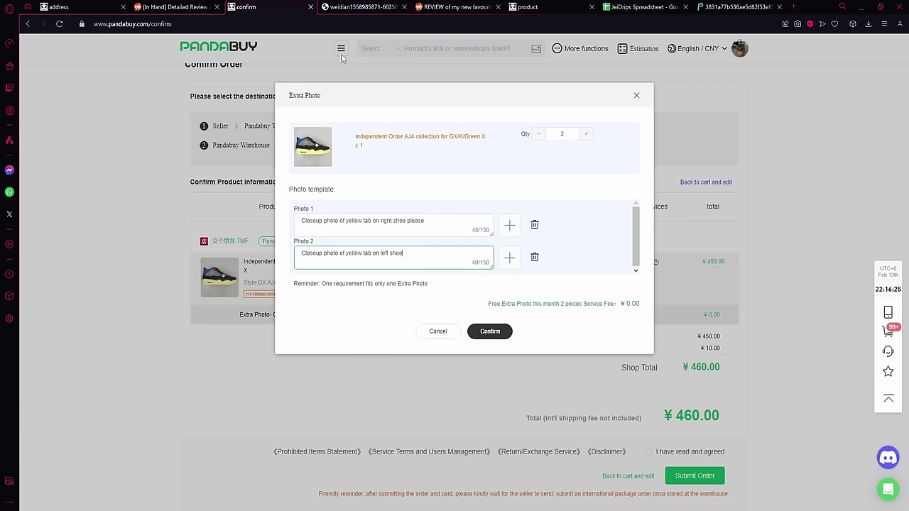
Step: Close the extra photo window, agree to the terms, and submit the AJ4 order
left_click(301, 9)
left_click(636, 95)
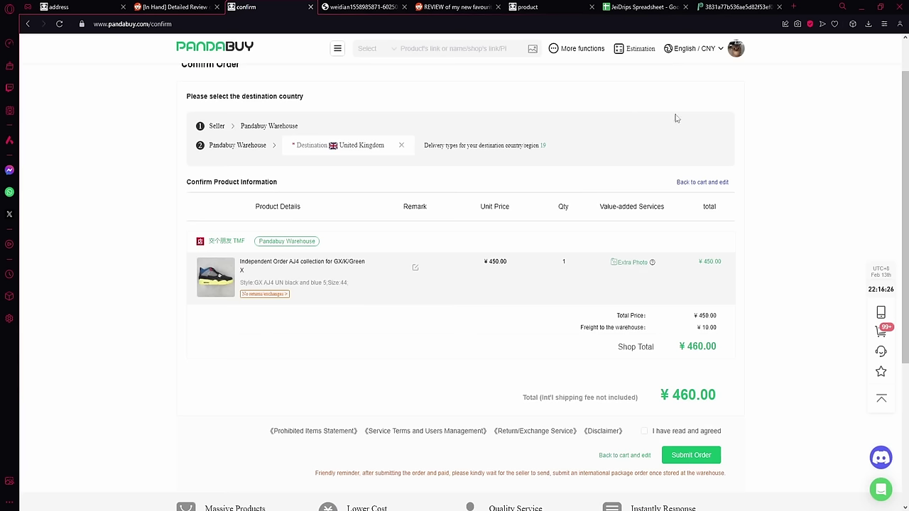
scroll(656, 375, "down", 2)
left_click(664, 381)
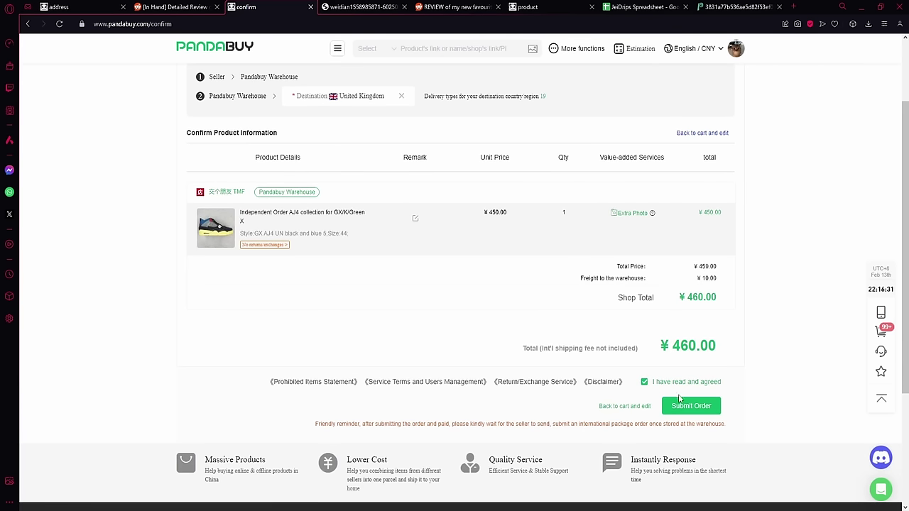
left_click(680, 405)
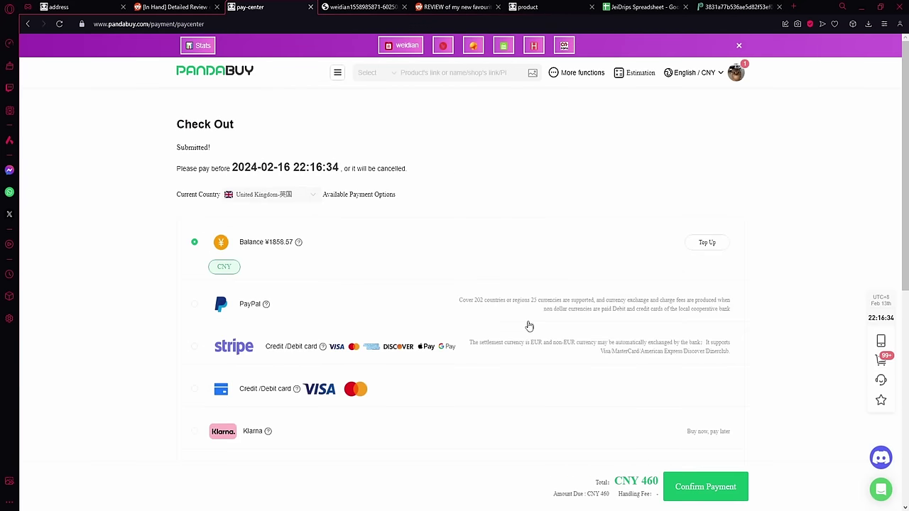
Step: On checkout, compare PayPal and Stripe, enter a 10 top-up, and close the duplicate tab
scroll(572, 142, "down", 4)
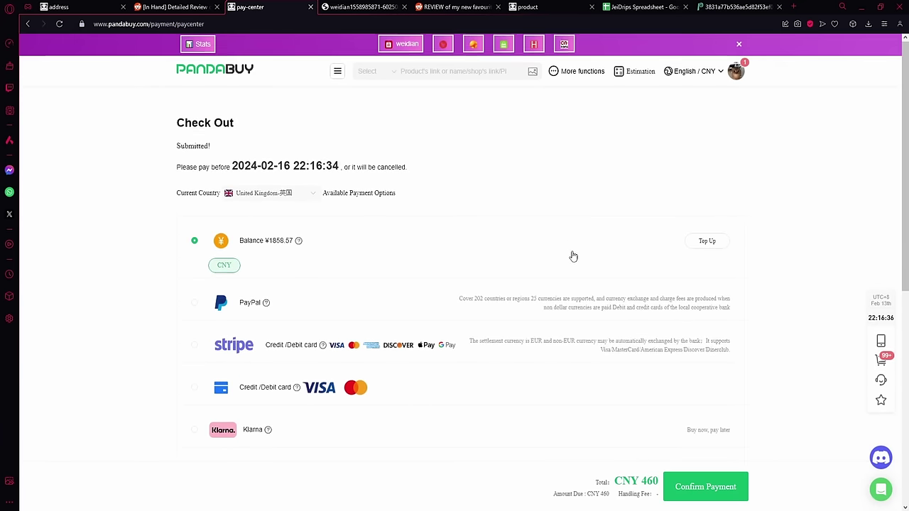
scroll(573, 269, "down", 6)
scroll(540, 365, "up", 2)
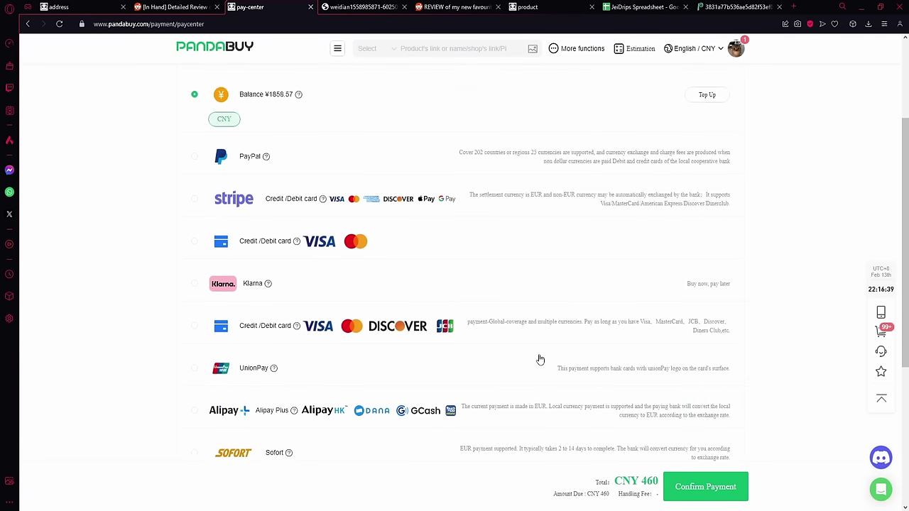
scroll(619, 422, "down", 2)
scroll(620, 413, "up", 3)
scroll(619, 413, "down", 1)
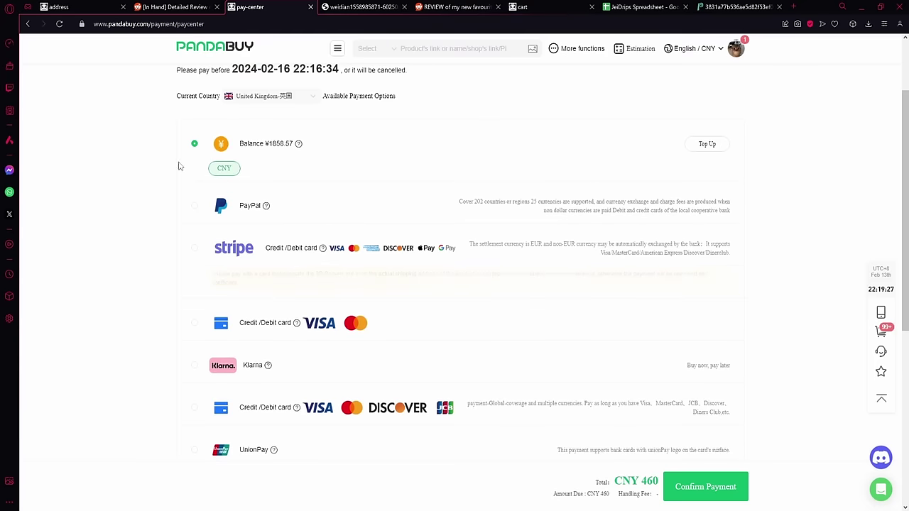
left_click(210, 205)
left_click(205, 265)
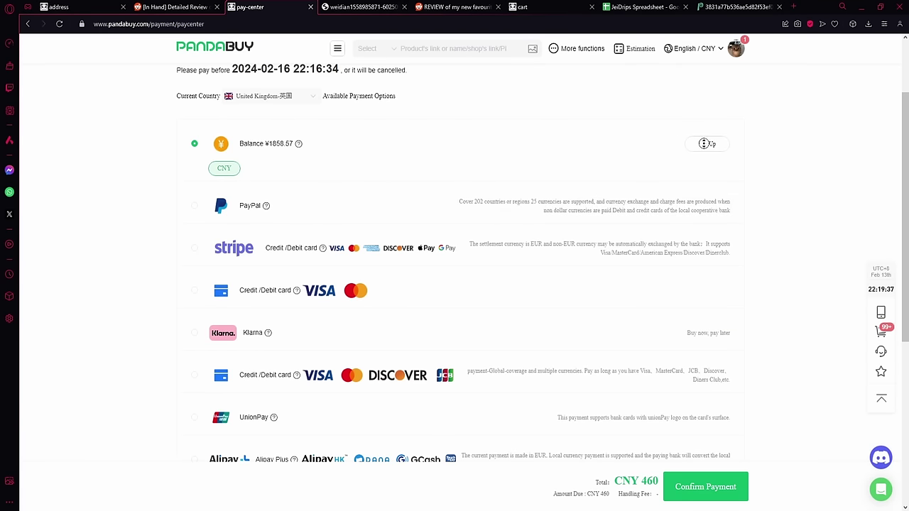
left_click(705, 144)
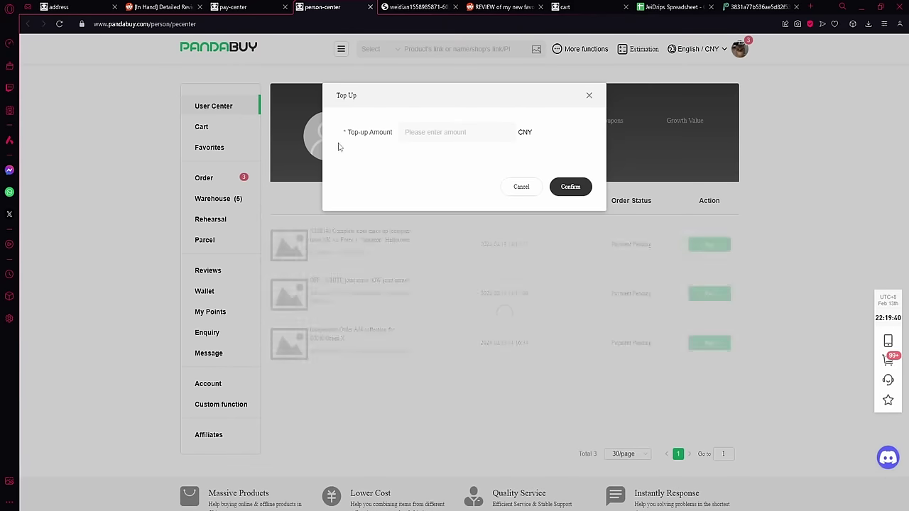
type("1000")
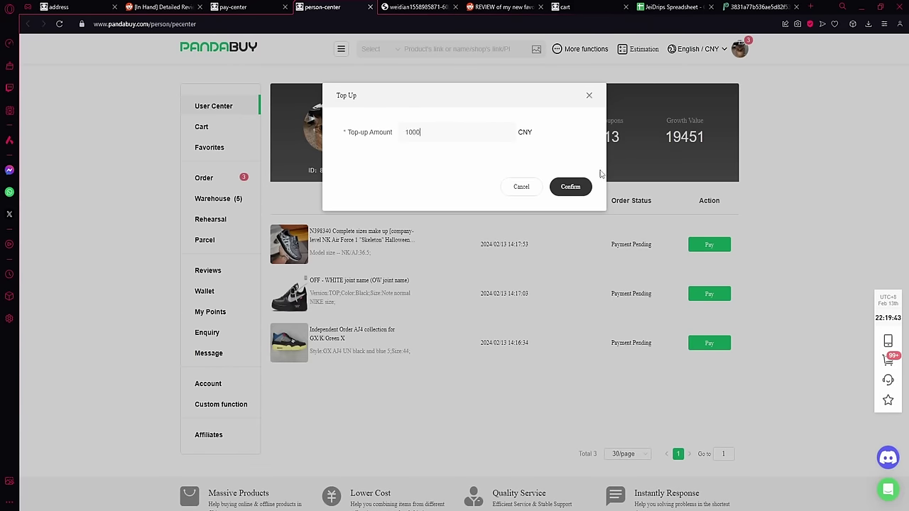
left_click(578, 186)
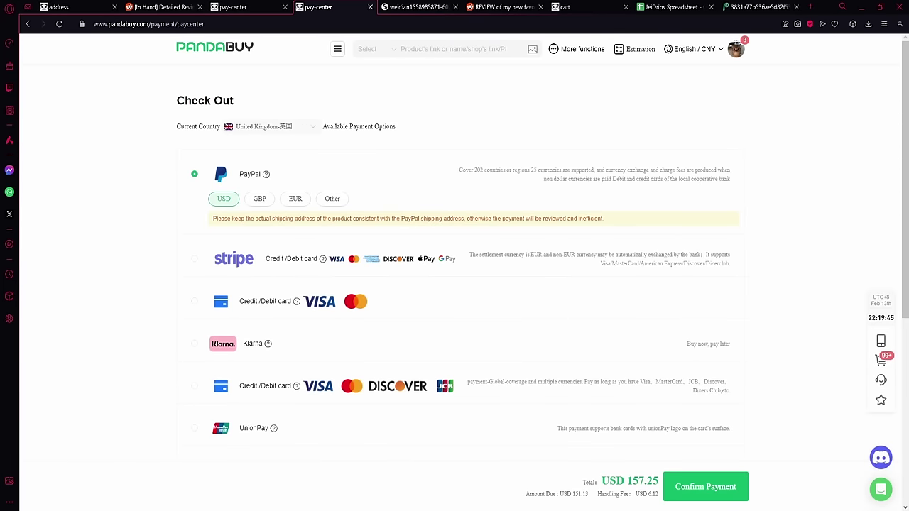
left_click(370, 6)
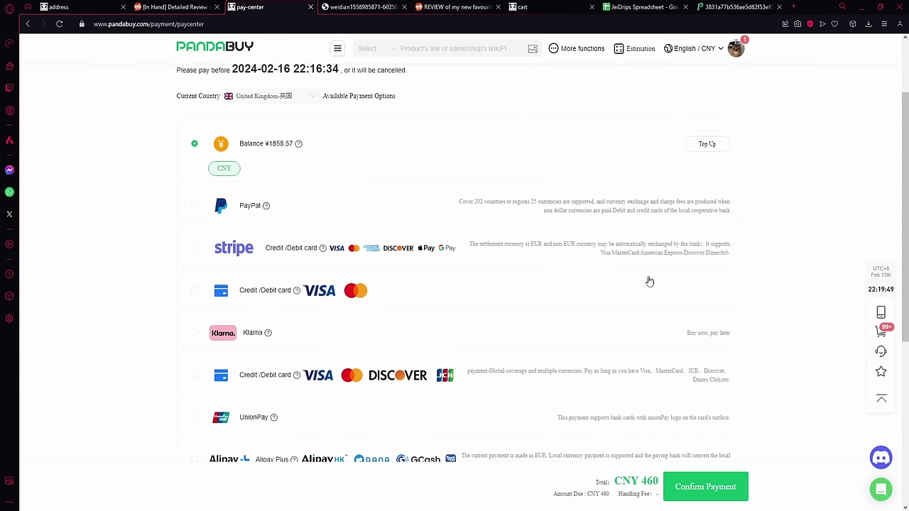
scroll(625, 278, "down", 2)
scroll(739, 284, "up", 5)
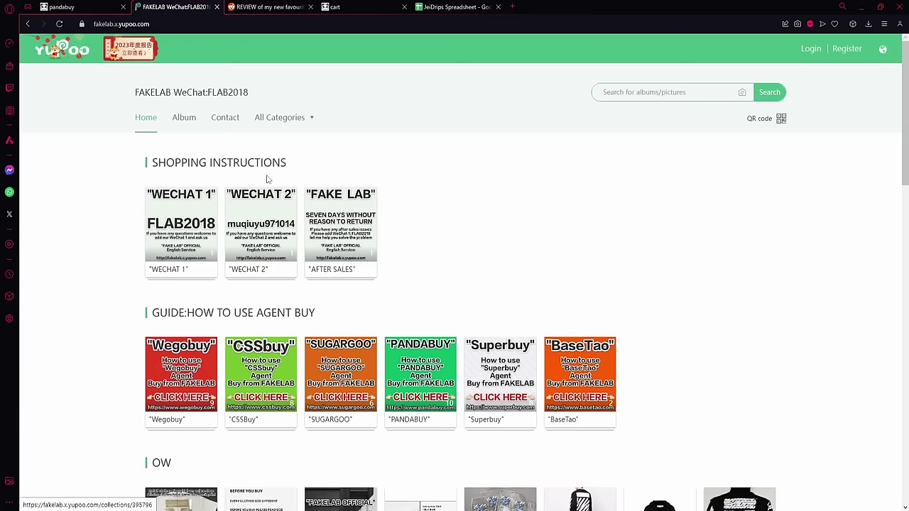
Step: Open the FAKELAB OW category's DIAG MULTICOLOR DENIM JACKET 19SS BLACK album and select its URL
scroll(384, 169, "down", 5)
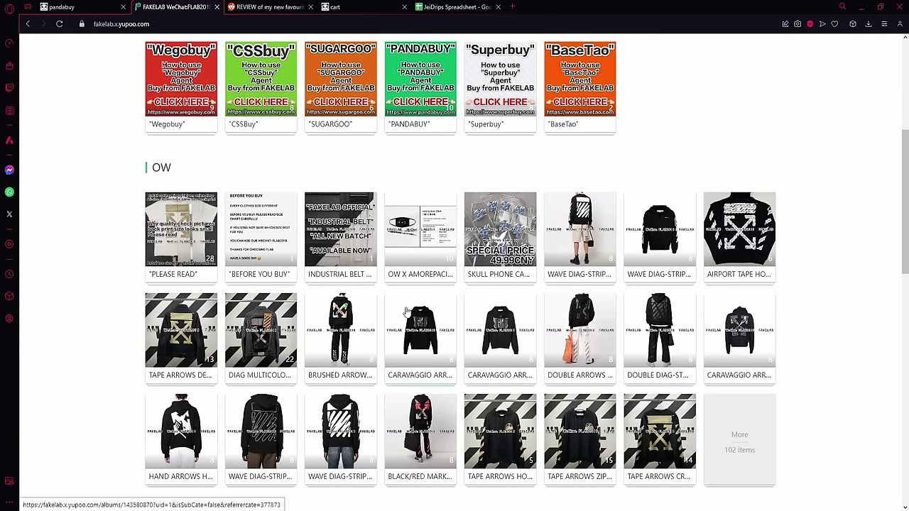
scroll(369, 355, "up", 2)
scroll(341, 375, "up", 1)
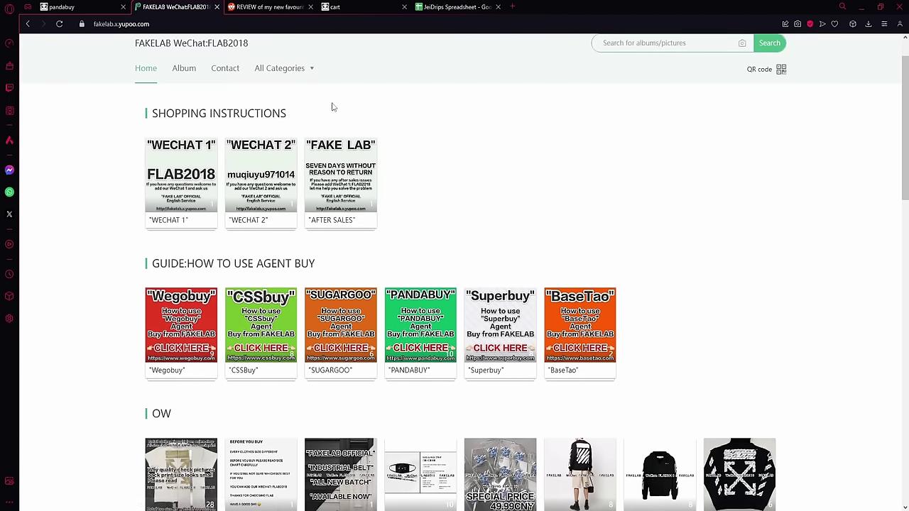
mouse_move(298, 69)
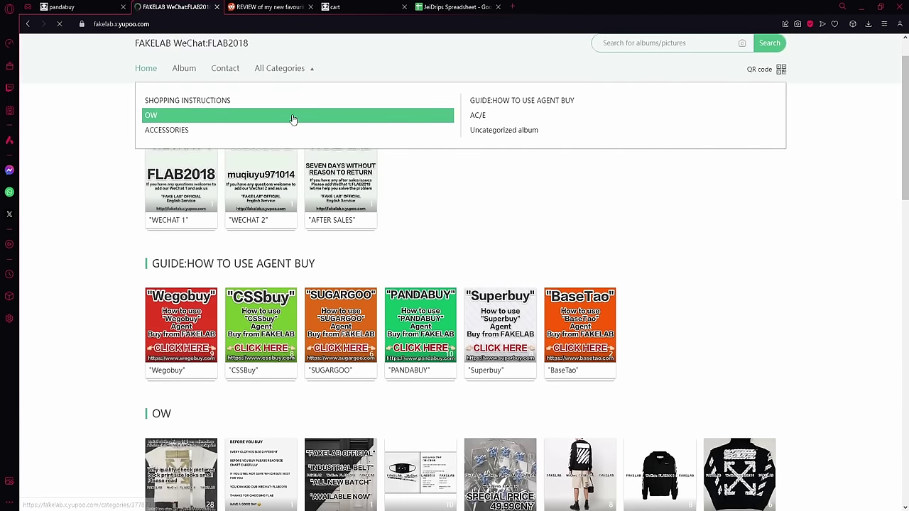
left_click(293, 120)
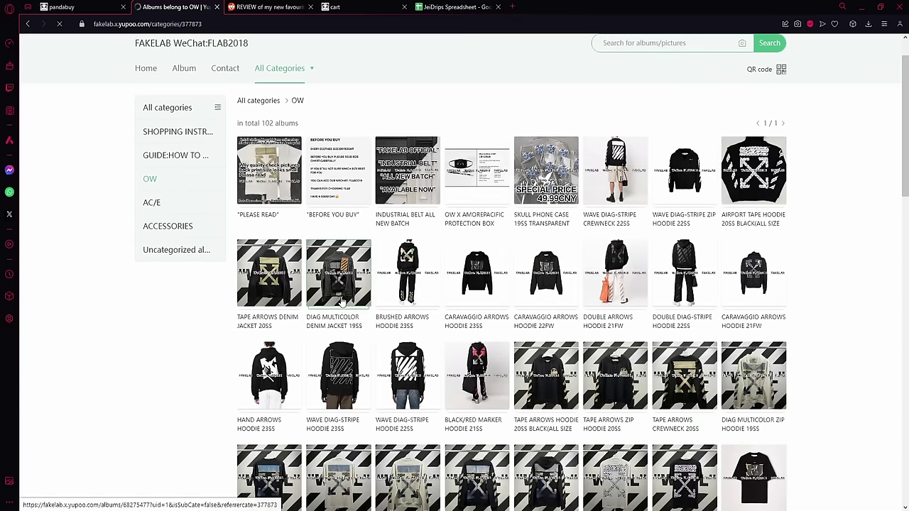
left_click(341, 304)
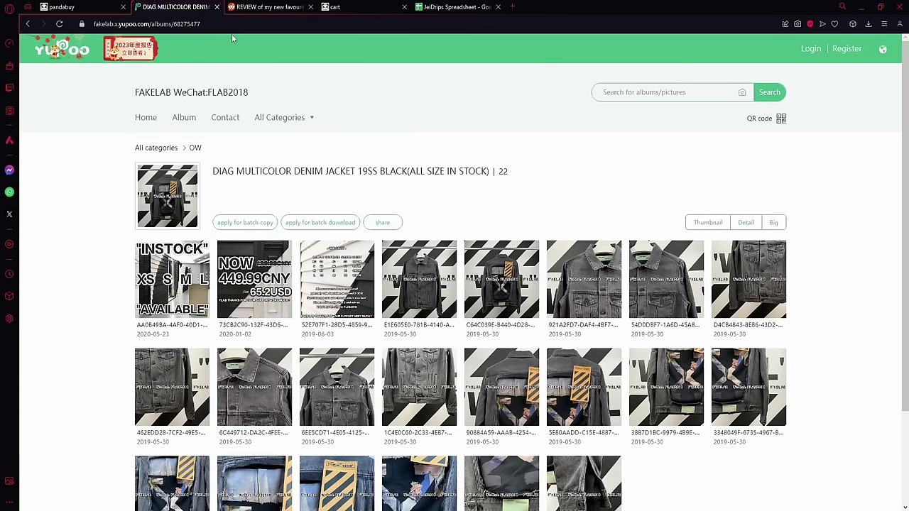
scroll(220, 128, "down", 3)
scroll(211, 171, "up", 2)
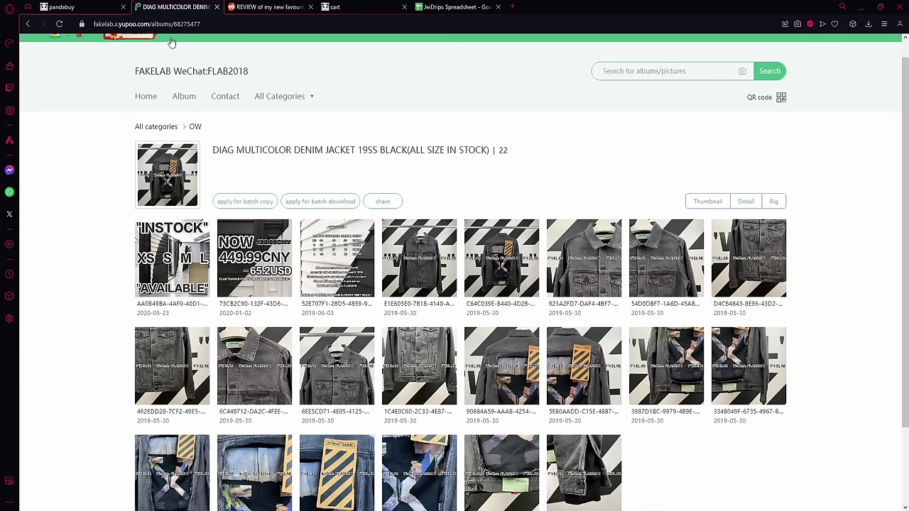
left_click(171, 25)
Step: Paste the Yupoo album link into Pandabuy's search to load the denim jacket order form
left_click(101, 7)
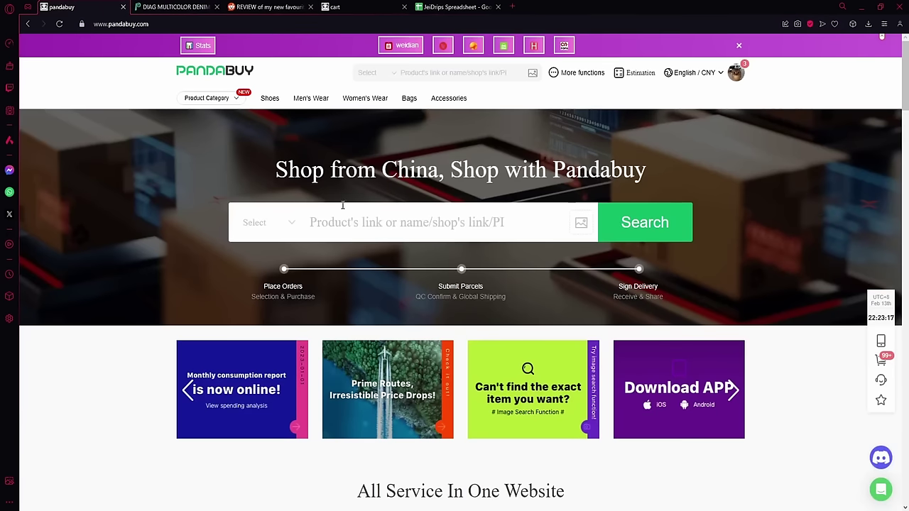
left_click(377, 216)
key("ctrl+v")
left_click(641, 227)
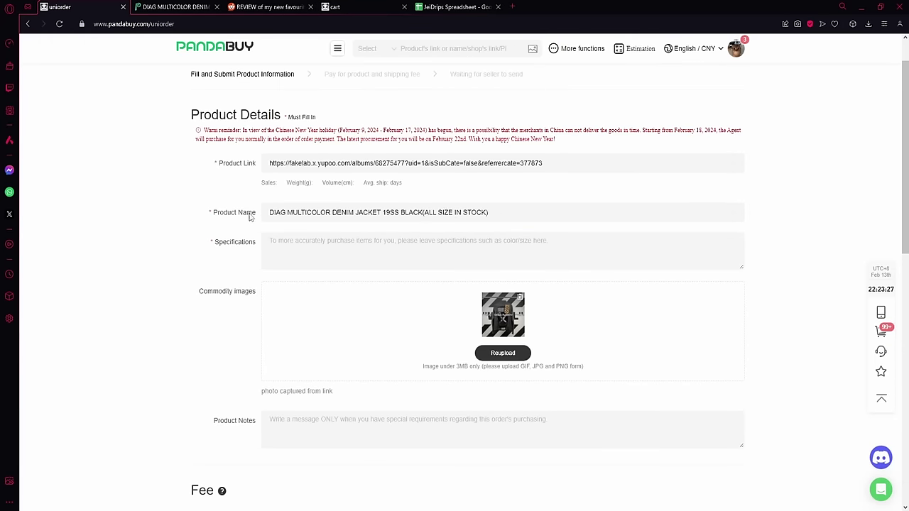
scroll(372, 240, "down", 3)
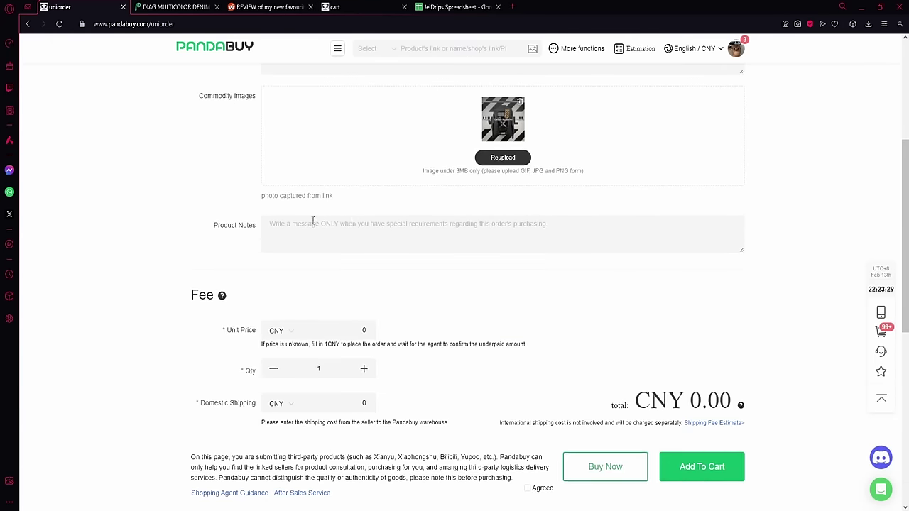
scroll(279, 192, "up", 2)
scroll(267, 197, "down", 2)
scroll(271, 196, "up", 2)
scroll(222, 204, "down", 2)
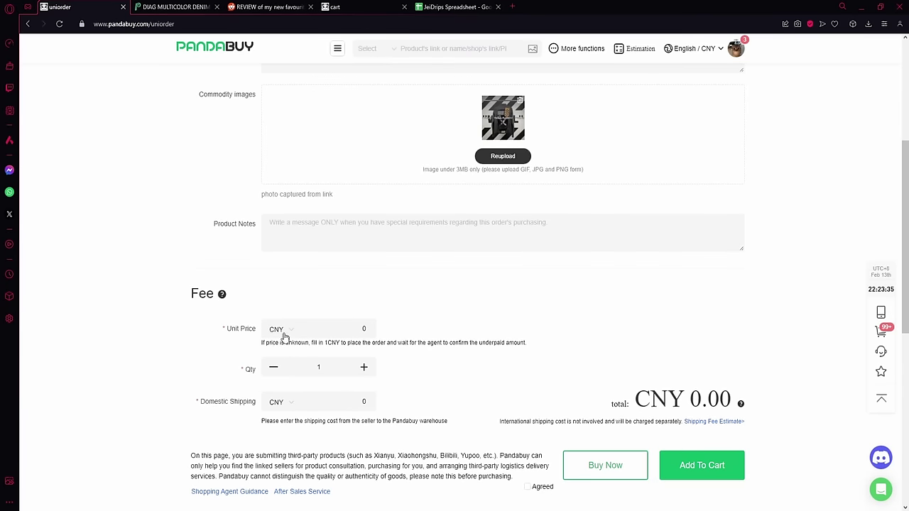
scroll(319, 405, "up", 4)
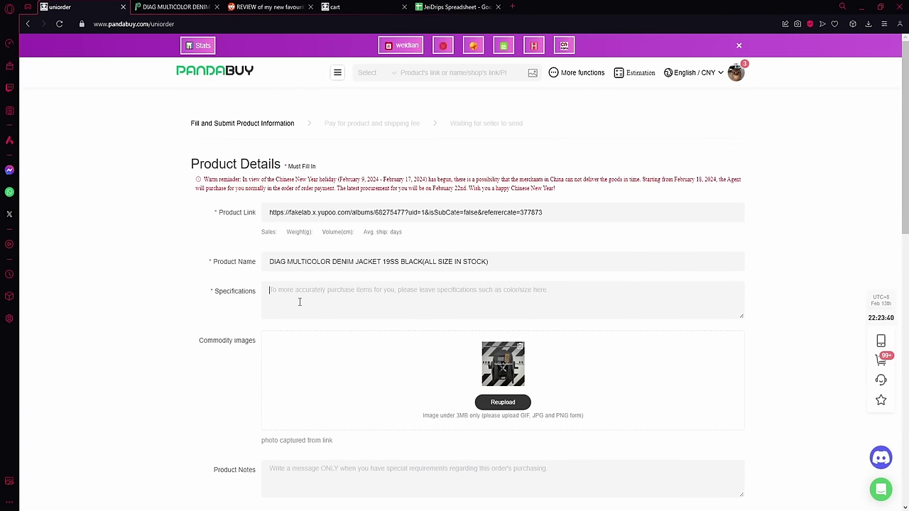
Step: Check the album's INSTOCK sizes image for available jacket sizes
left_click(174, 7)
left_click(198, 270)
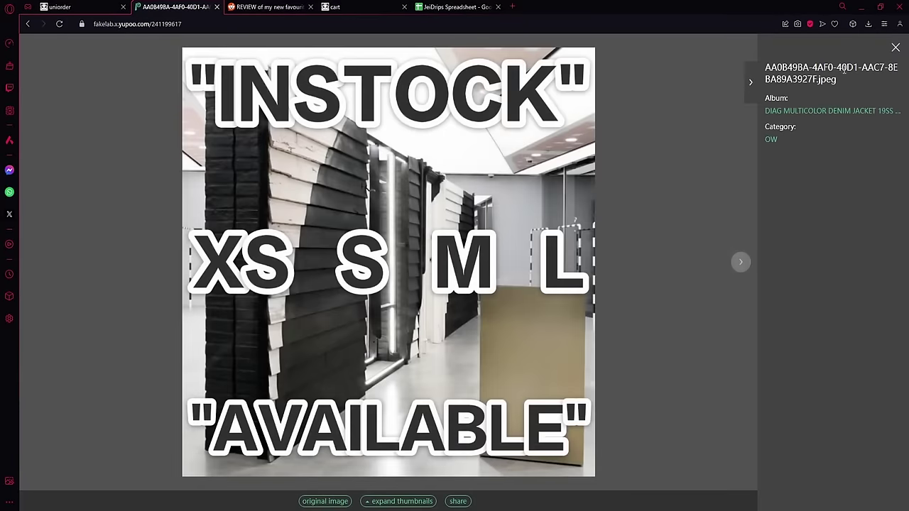
left_click(896, 47)
scroll(312, 261, "down", 2)
scroll(312, 261, "up", 2)
left_click(199, 268)
left_click(895, 47)
left_click(60, 6)
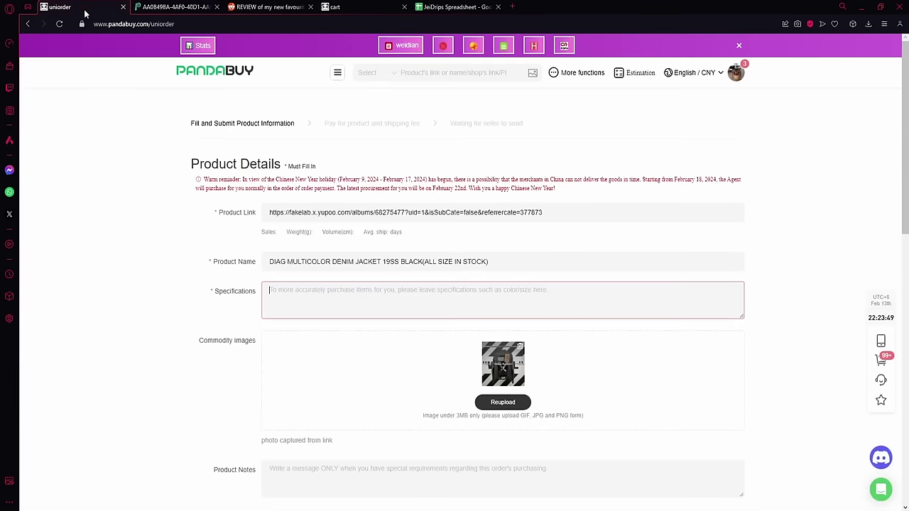
Step: Enter 'Size M' in the order's Specifications field
left_click(272, 292)
type("M")
scroll(466, 268, "down", 2)
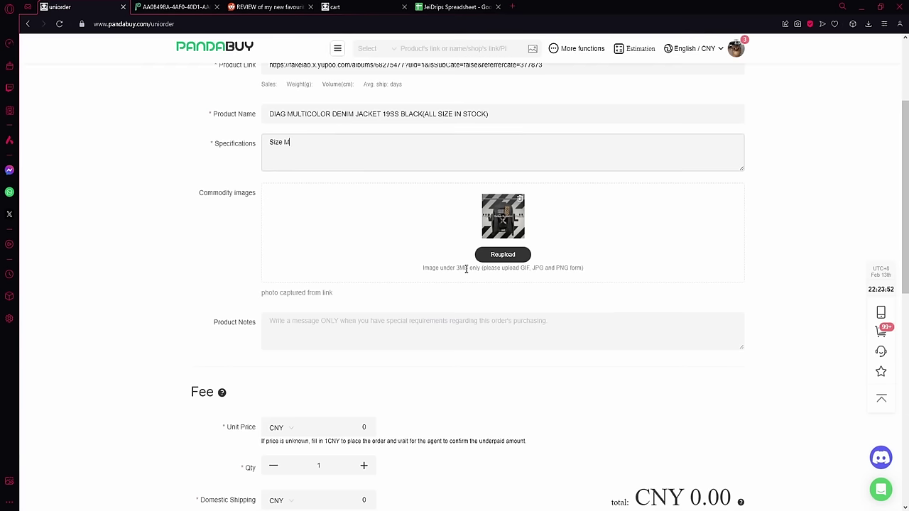
left_click(338, 331)
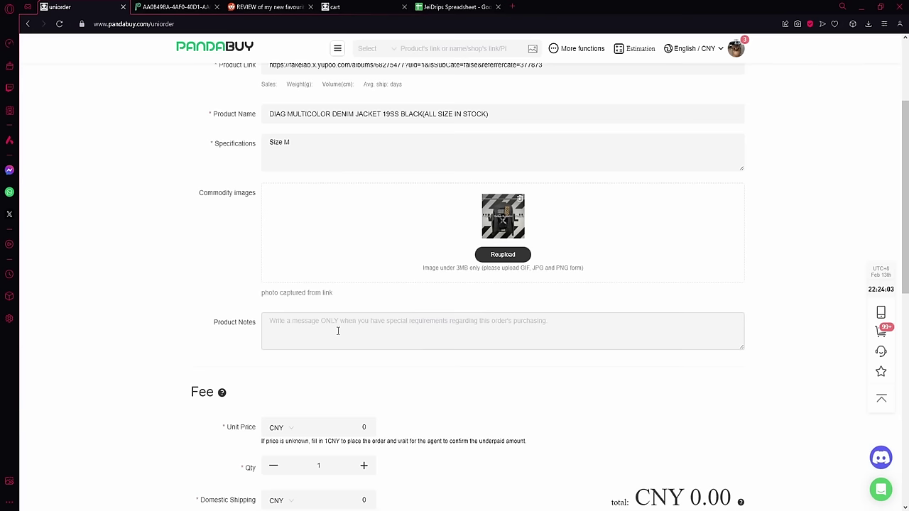
scroll(338, 330, "down", 2)
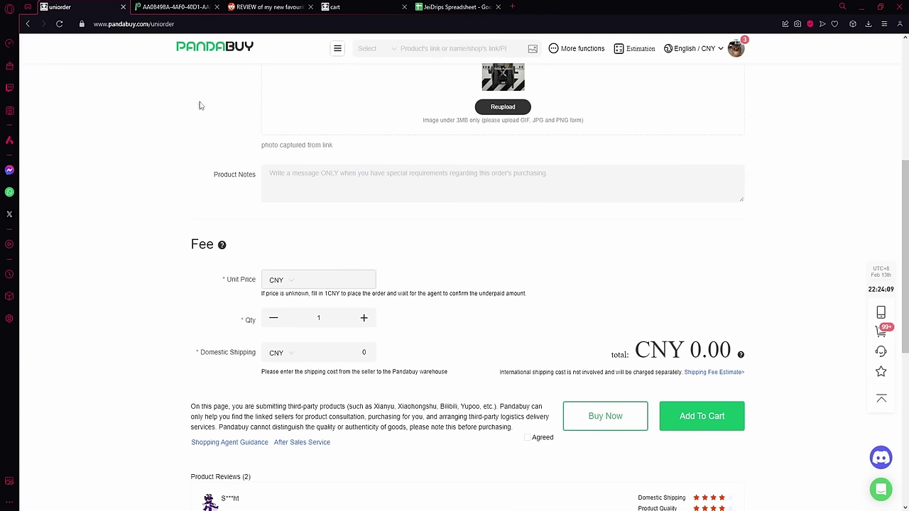
Step: Enter the 449.99 CNY unit price taken from the album's price image
left_click(179, 6)
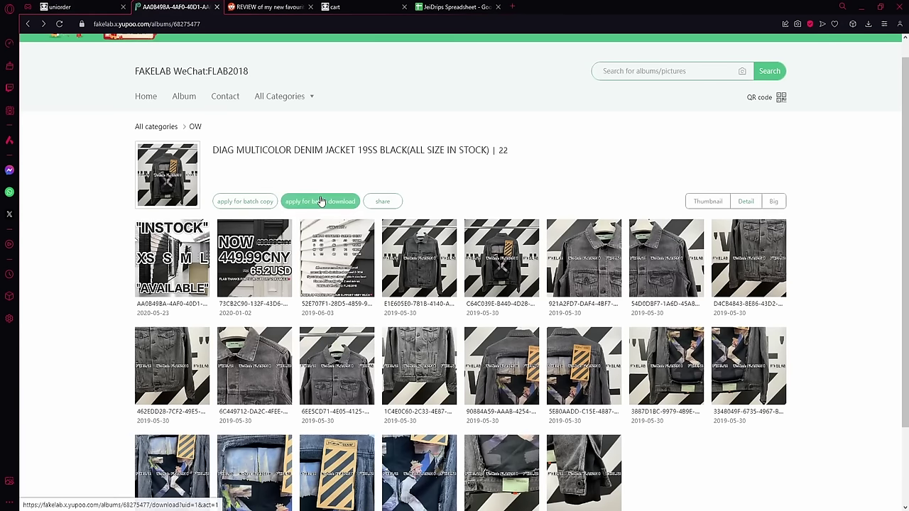
left_click(289, 249)
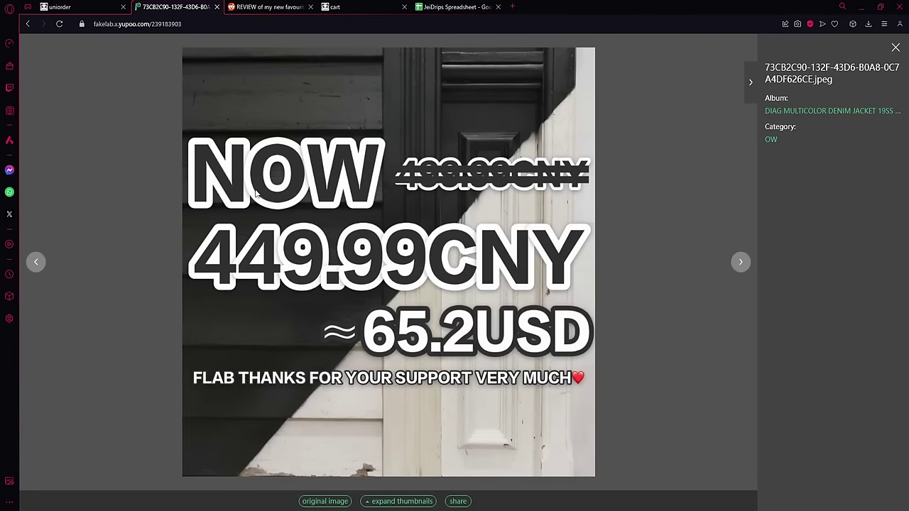
key("ctrl+Tab")
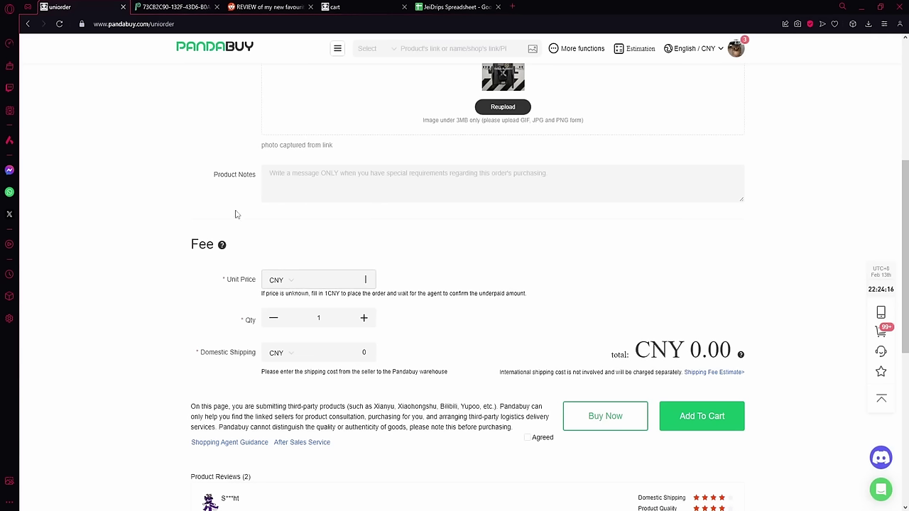
type("44")
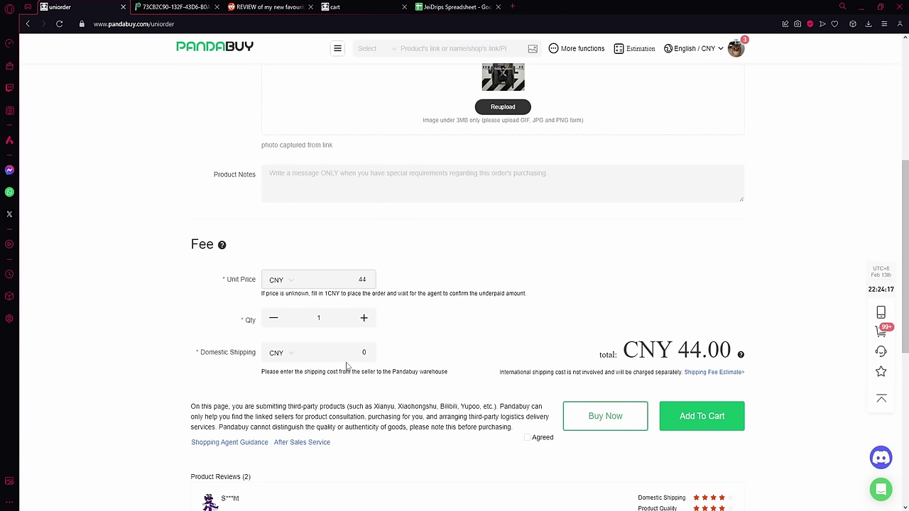
type("9.99")
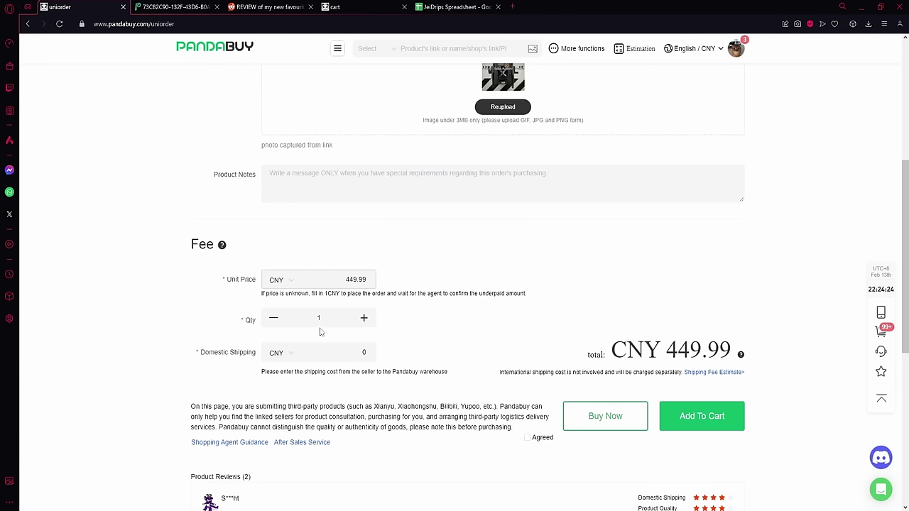
left_click(364, 318)
Step: Add 10 CNY domestic shipping for a CNY 459.99 total and accept the purchasing terms
scroll(241, 312, "down", 1)
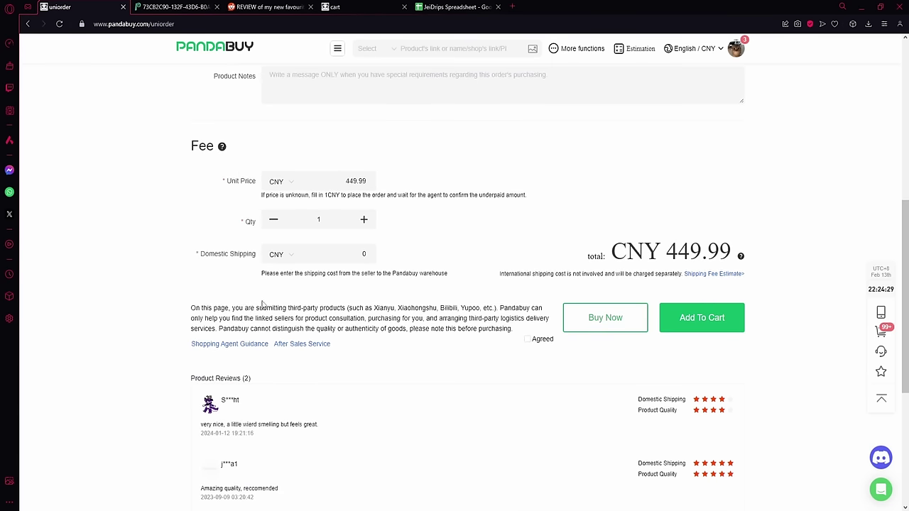
key("ctrl+Tab")
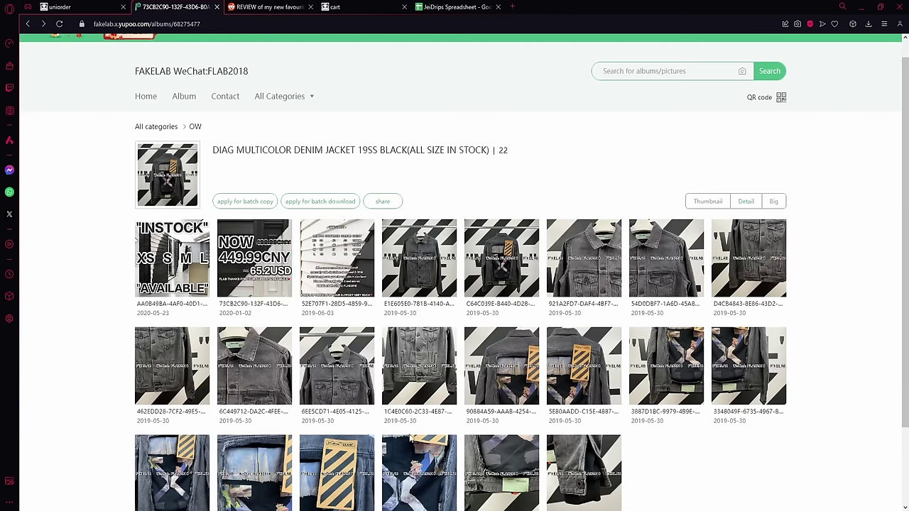
key("ctrl+shift+Tab")
scroll(319, 376, "down", 1)
left_click(300, 155)
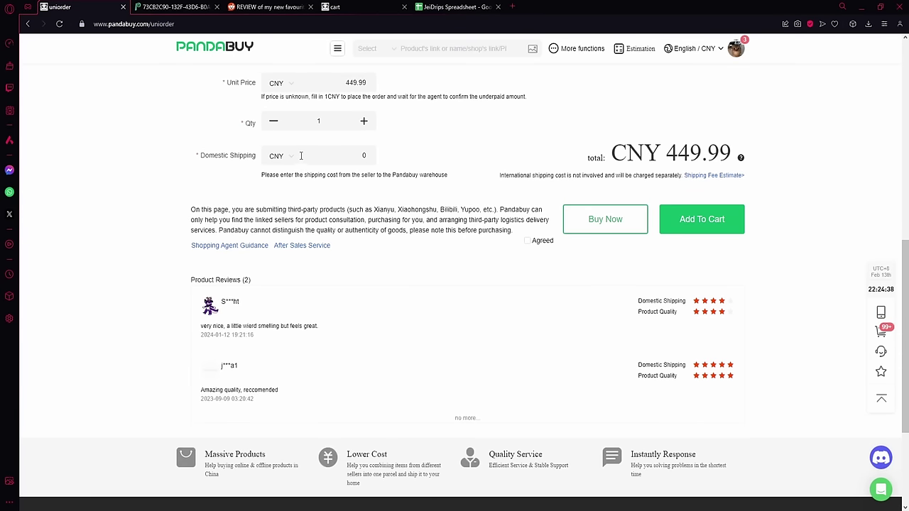
type("10")
scroll(452, 284, "up", 5)
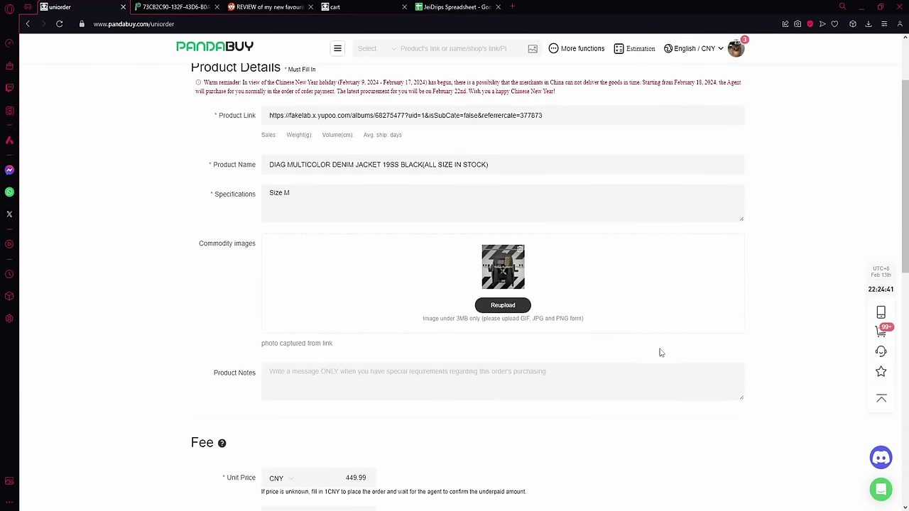
scroll(659, 353, "down", 4)
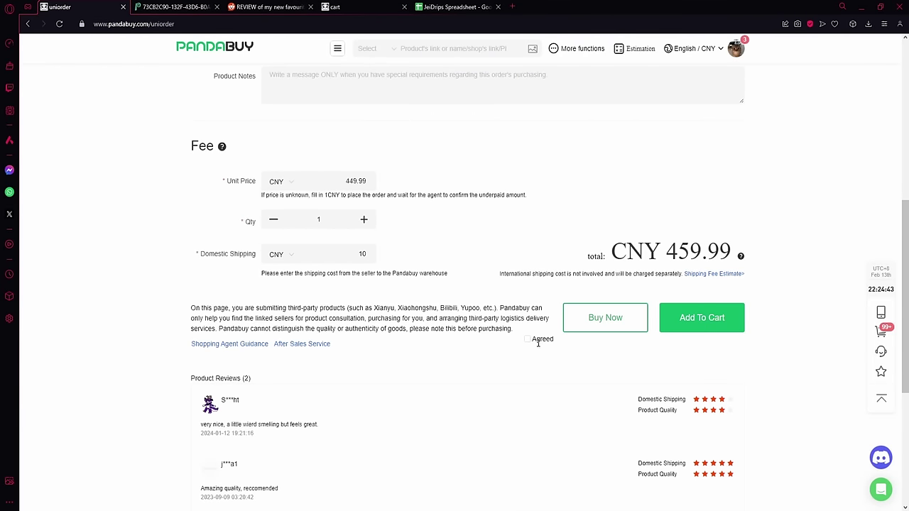
left_click(532, 341)
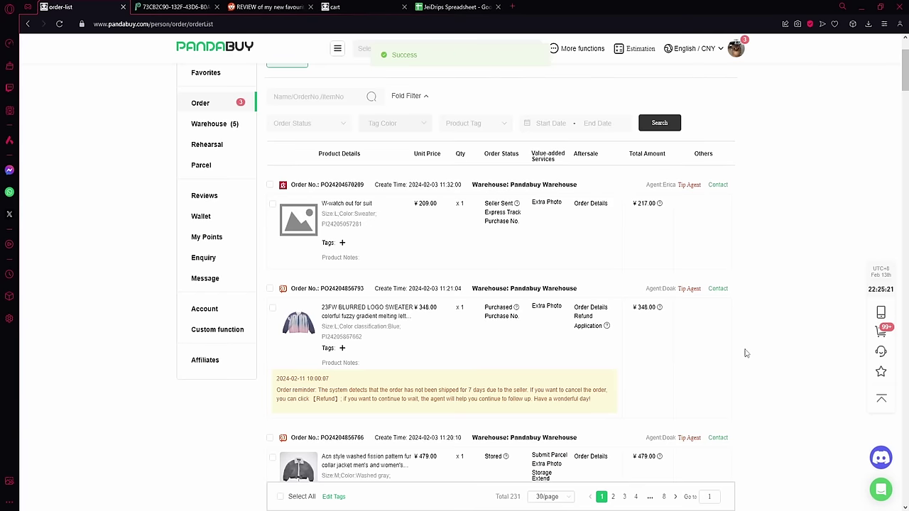
Step: Reload the list and check out the ¥100 embroidered bee silk tie from the cart
scroll(773, 355, "up", 1)
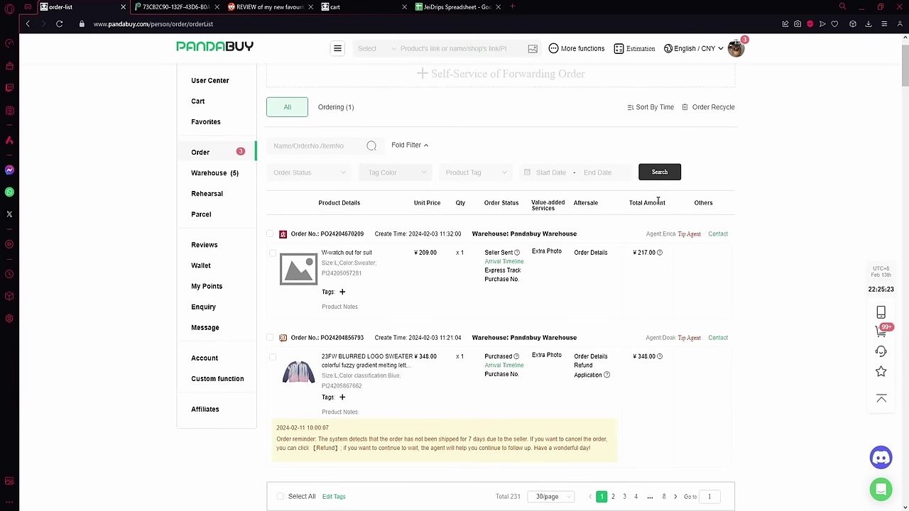
key("F5")
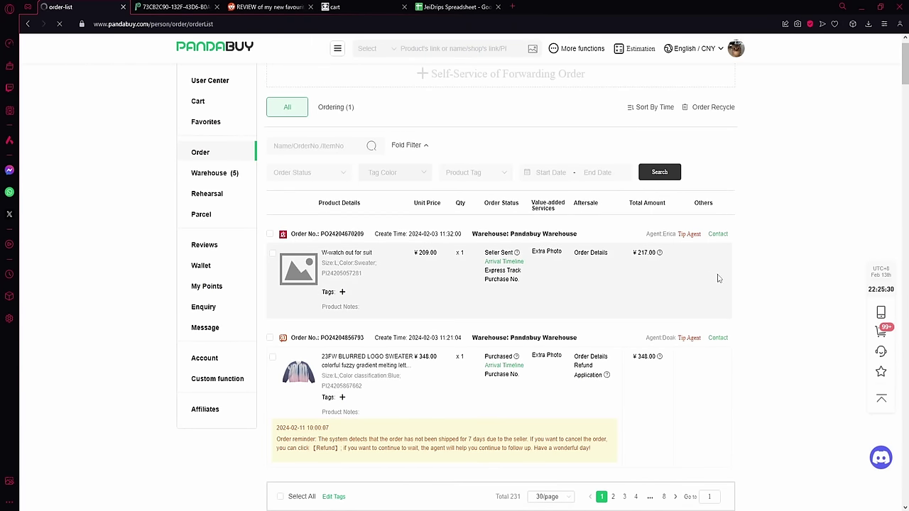
scroll(448, 286, "down", 1)
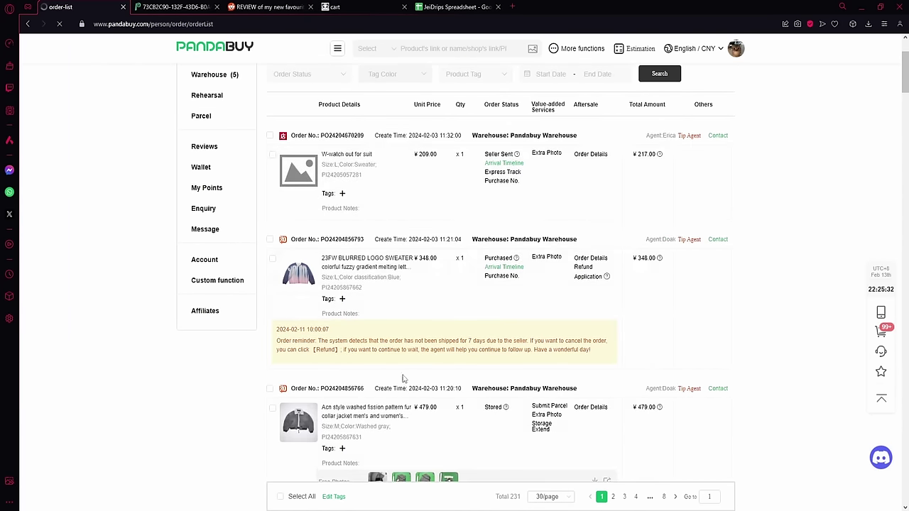
scroll(400, 372, "down", 2)
scroll(440, 403, "up", 3)
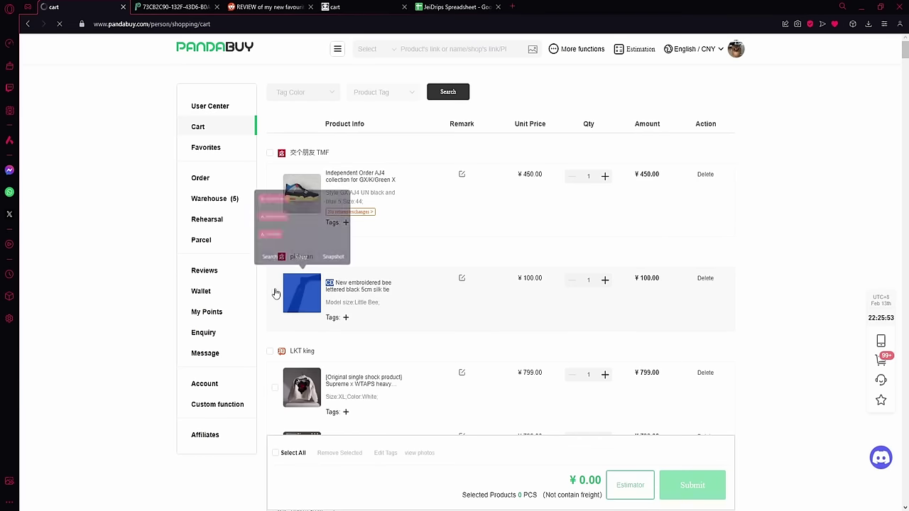
left_click(275, 291)
left_click(681, 485)
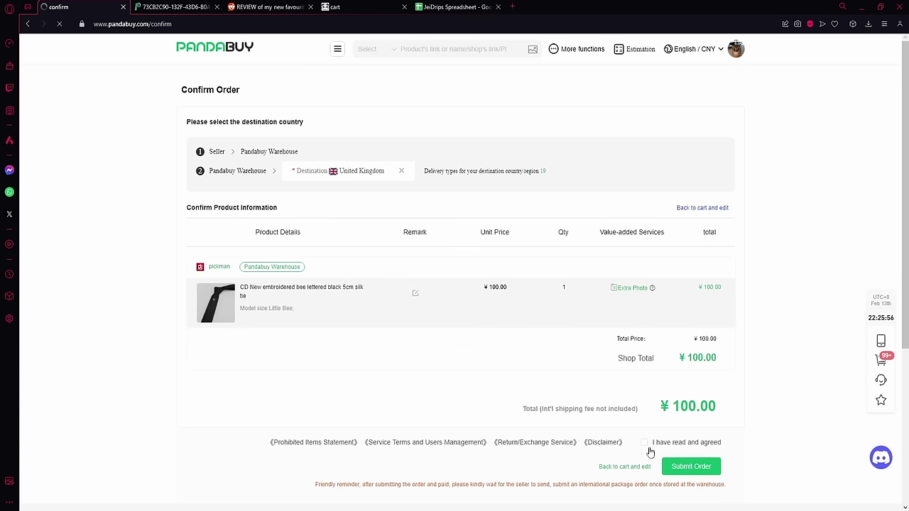
Step: Agree to the terms, submit the order, pay from balance, and open My Orders
left_click(644, 443)
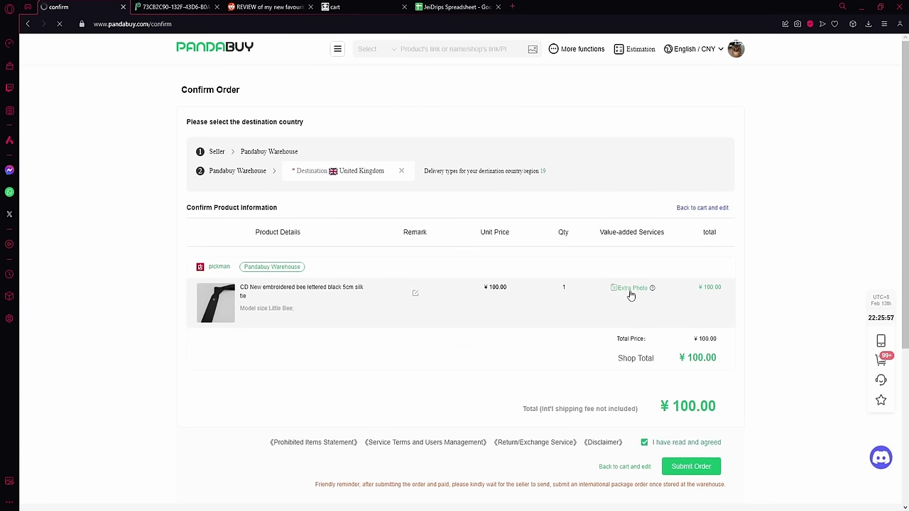
left_click(695, 467)
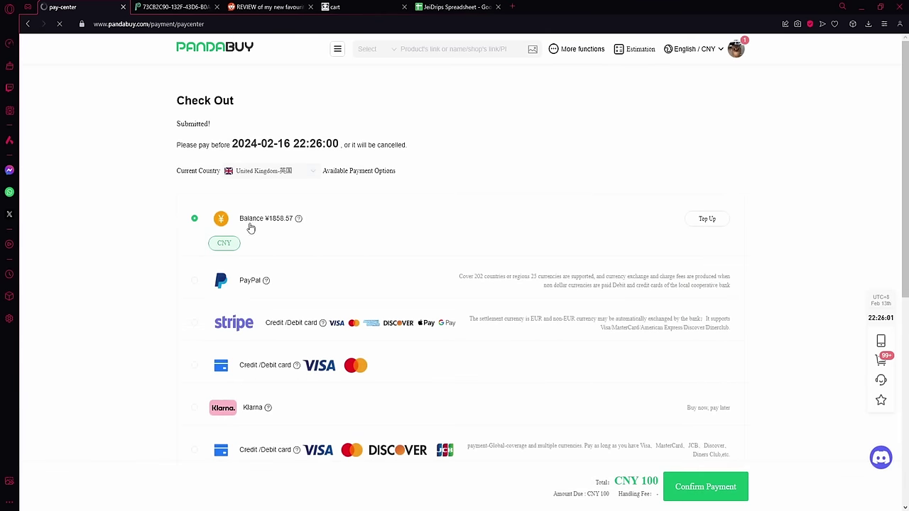
left_click(707, 487)
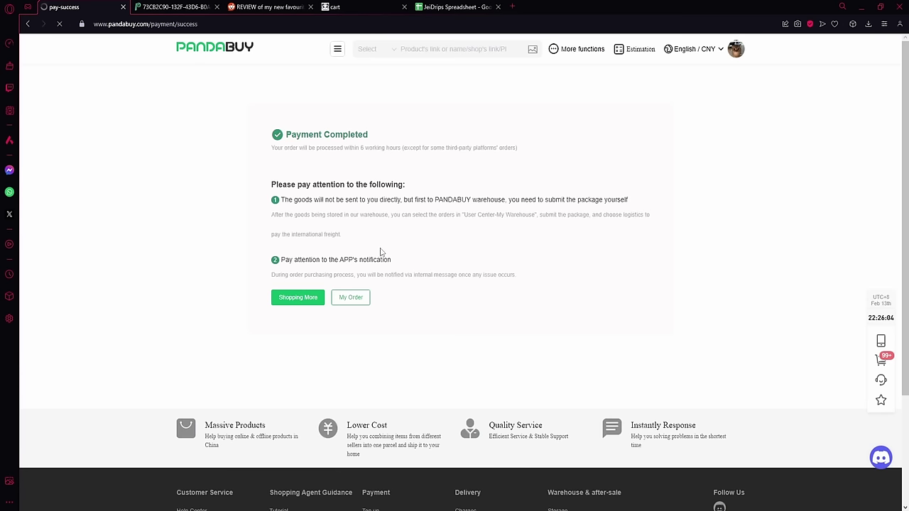
left_click(350, 298)
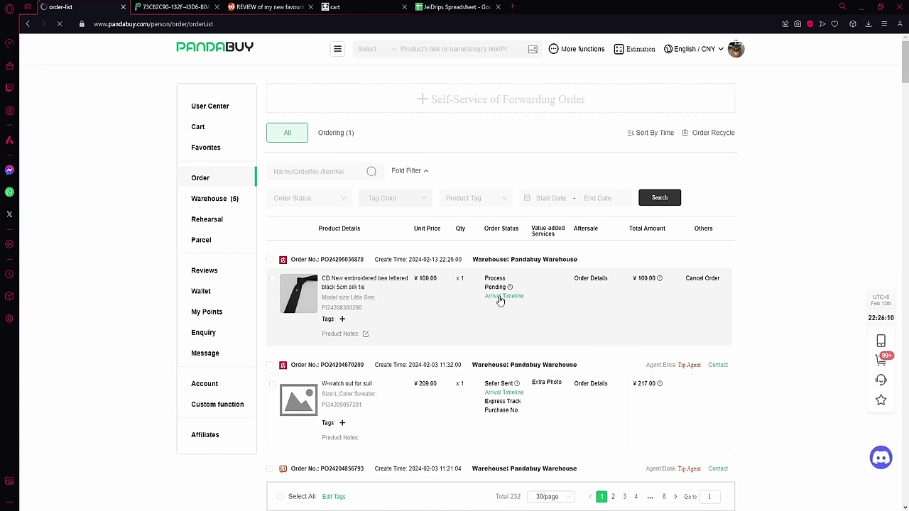
Step: Scroll through the order list, reviewing the ¥209 Wi-watch suit order marked Seller Sent
mouse_move(505, 299)
scroll(467, 282, "down", 3)
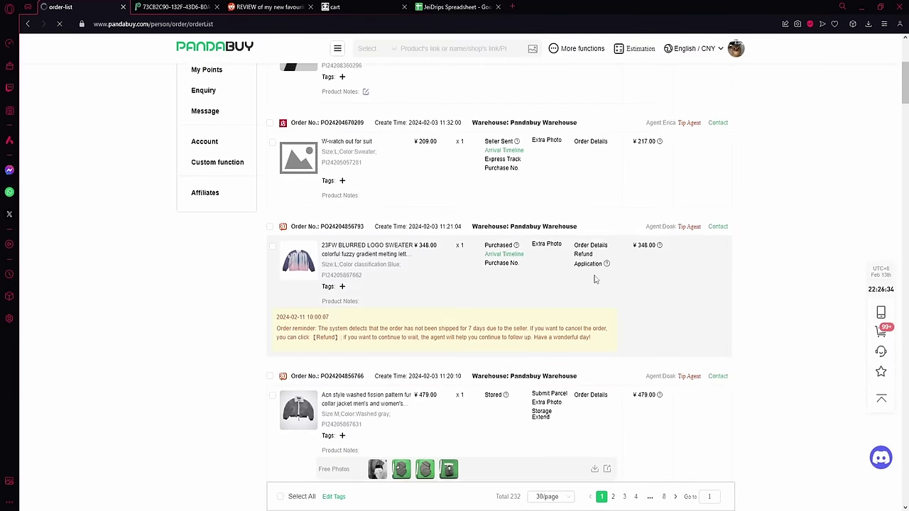
scroll(595, 279, "up", 2)
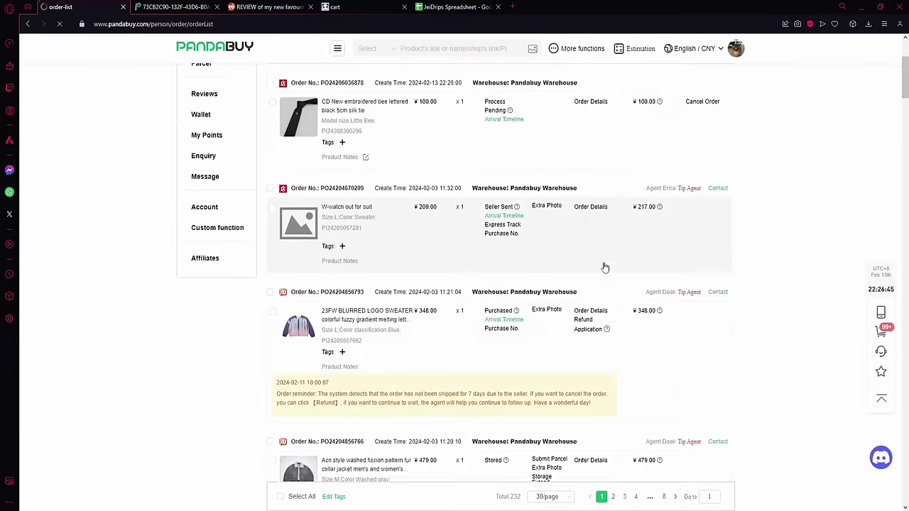
scroll(604, 284, "down", 3)
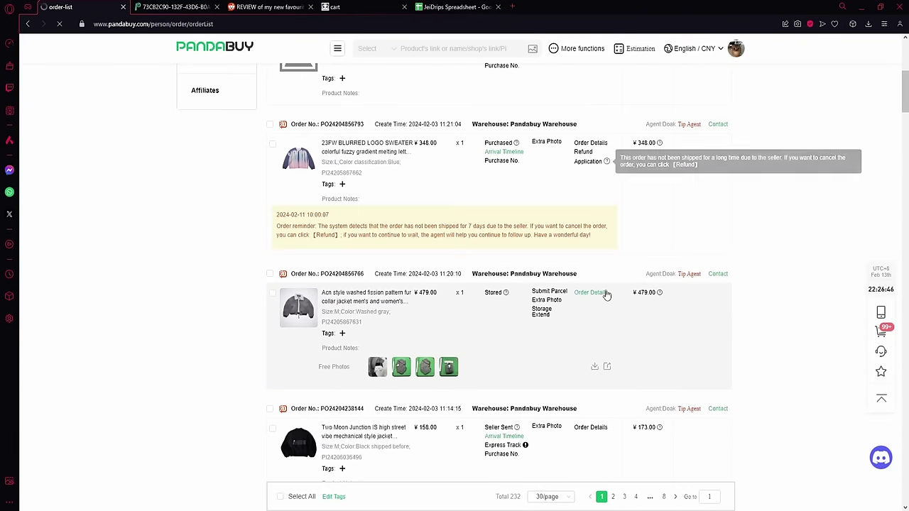
mouse_move(505, 293)
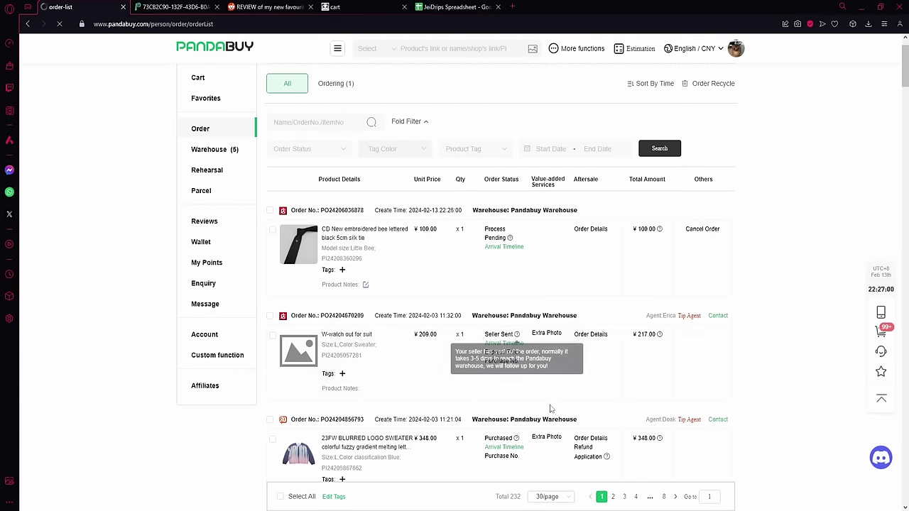
scroll(558, 415, "down", 1)
scroll(546, 341, "up", 1)
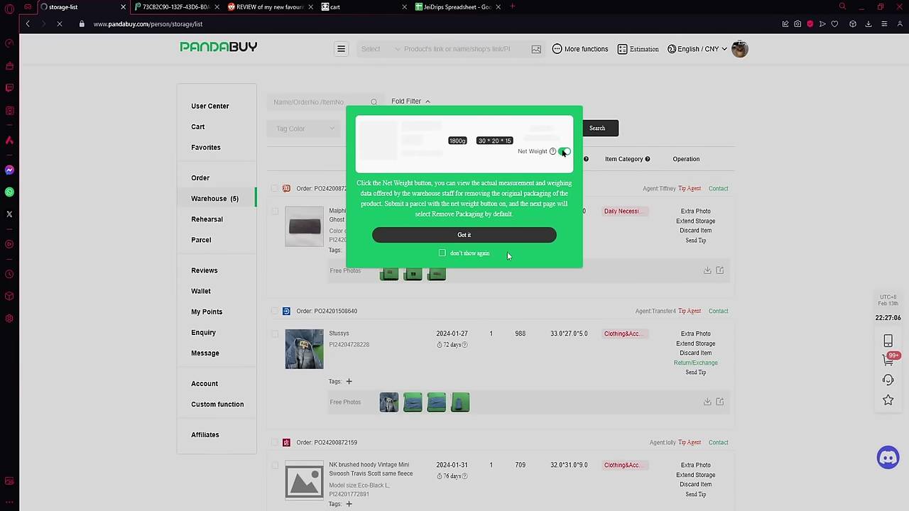
left_click(497, 235)
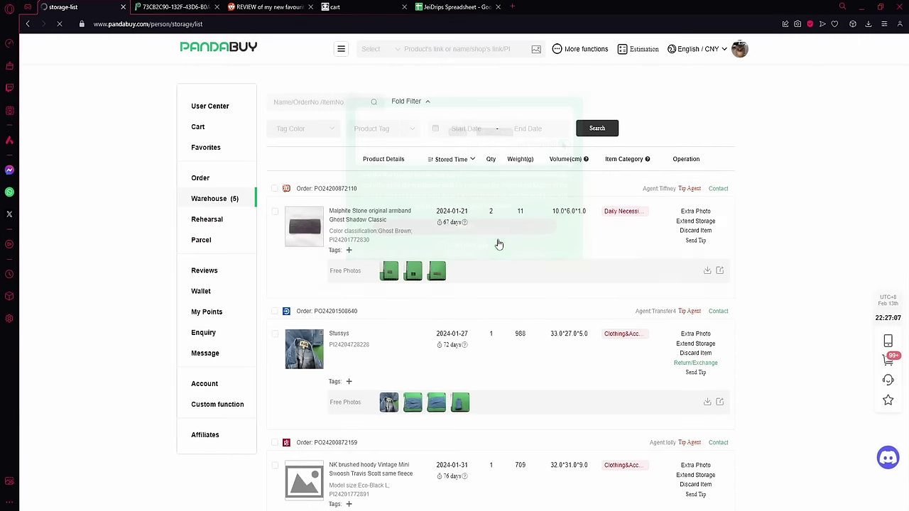
scroll(469, 276, "down", 7)
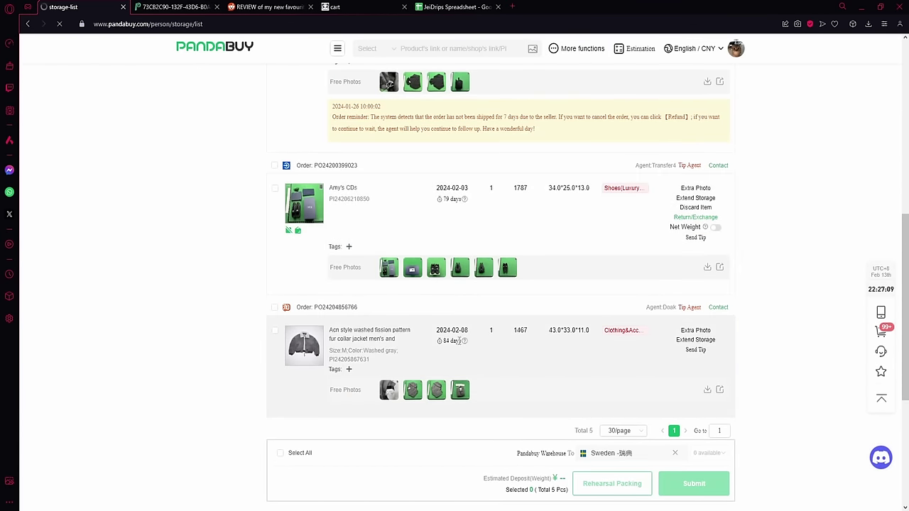
scroll(426, 355, "down", 1)
left_click(394, 345)
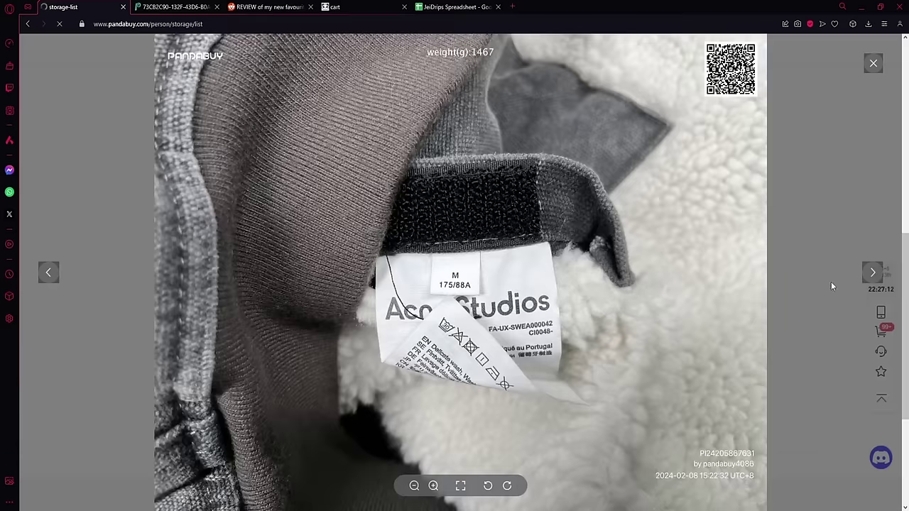
left_click(873, 272)
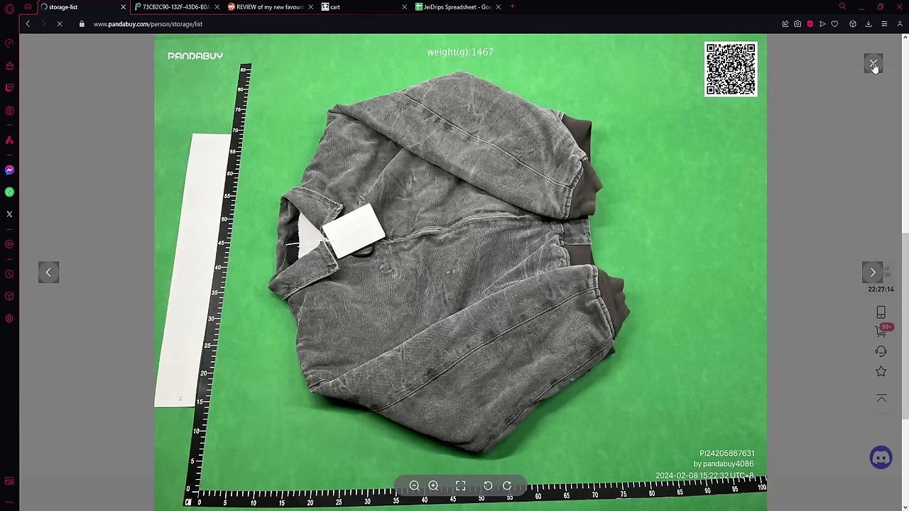
left_click(874, 65)
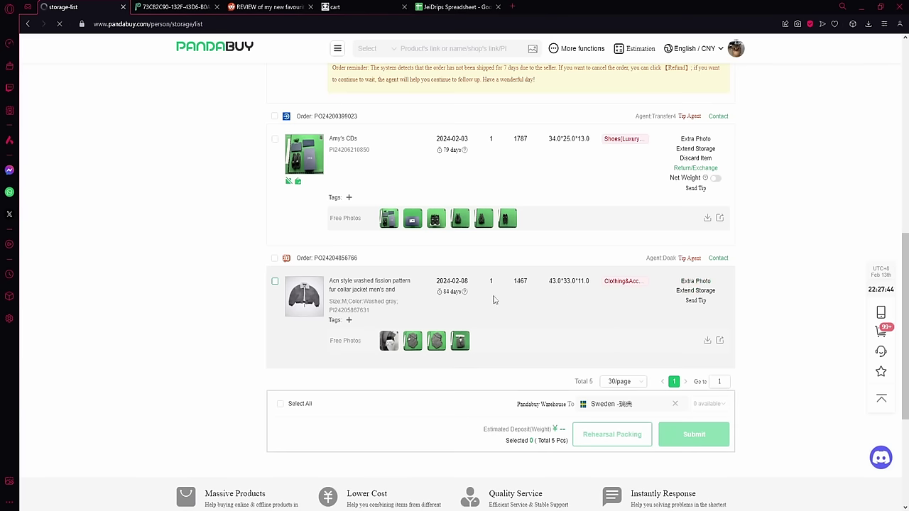
scroll(469, 348, "up", 7)
scroll(458, 355, "down", 3)
scroll(458, 384, "down", 5)
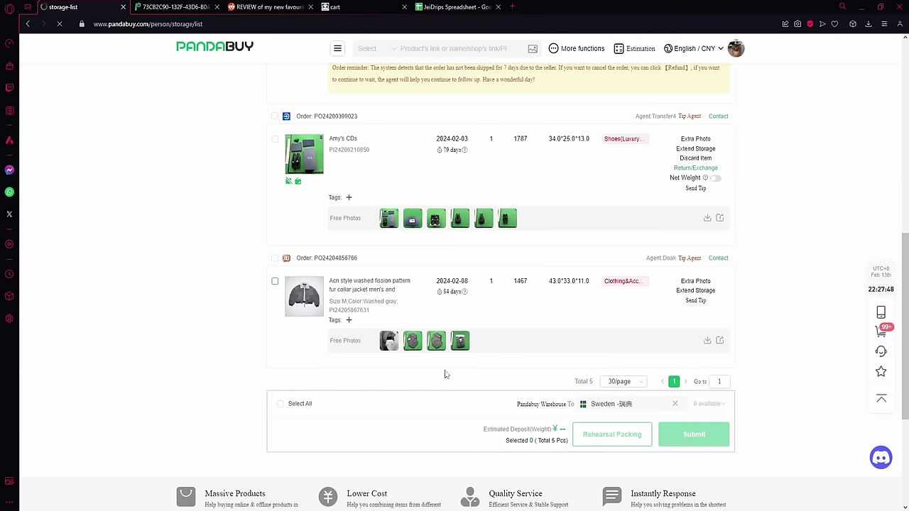
scroll(280, 240, "up", 5)
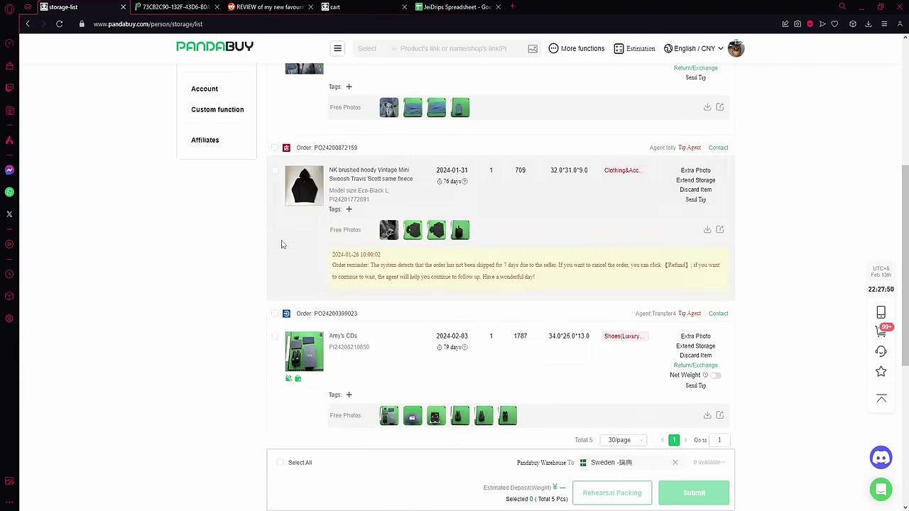
scroll(297, 268, "down", 8)
Step: Select the Acn jacket order, switch its destination from Sweden to United Kingdom, and submit it
left_click(275, 183)
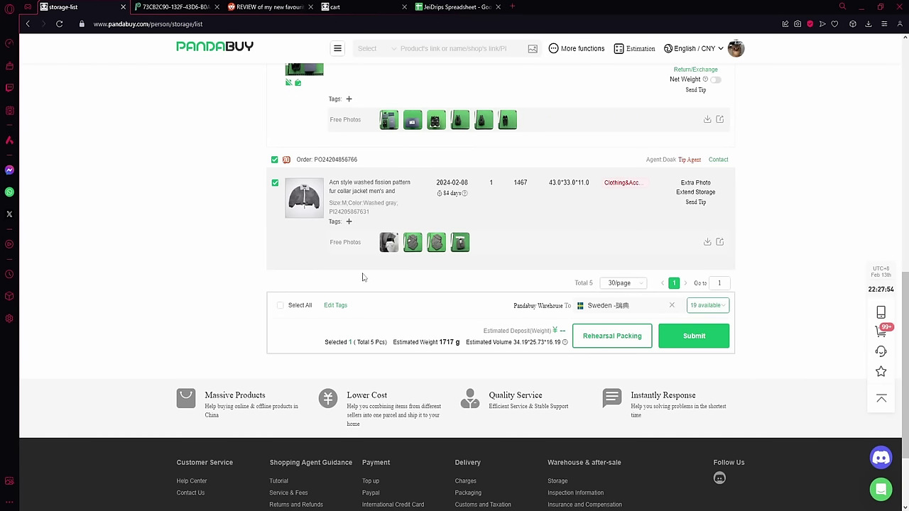
left_click(672, 305)
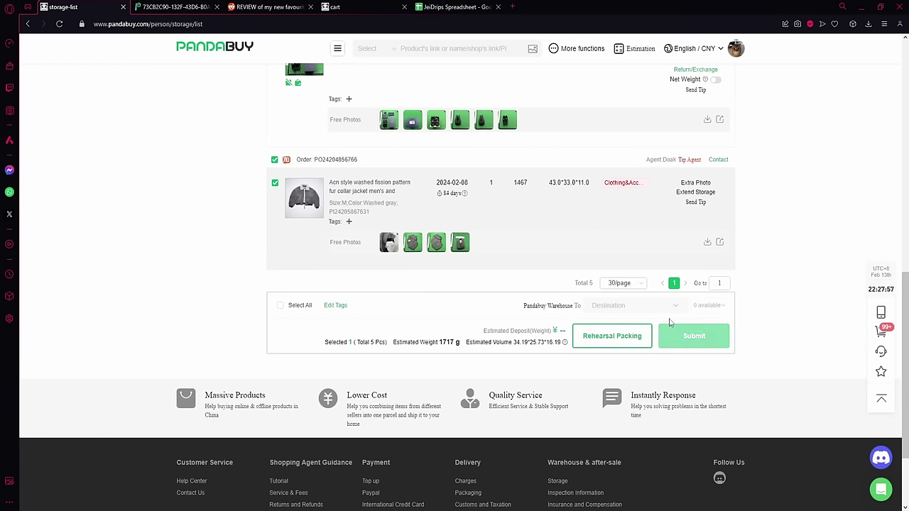
left_click(635, 257)
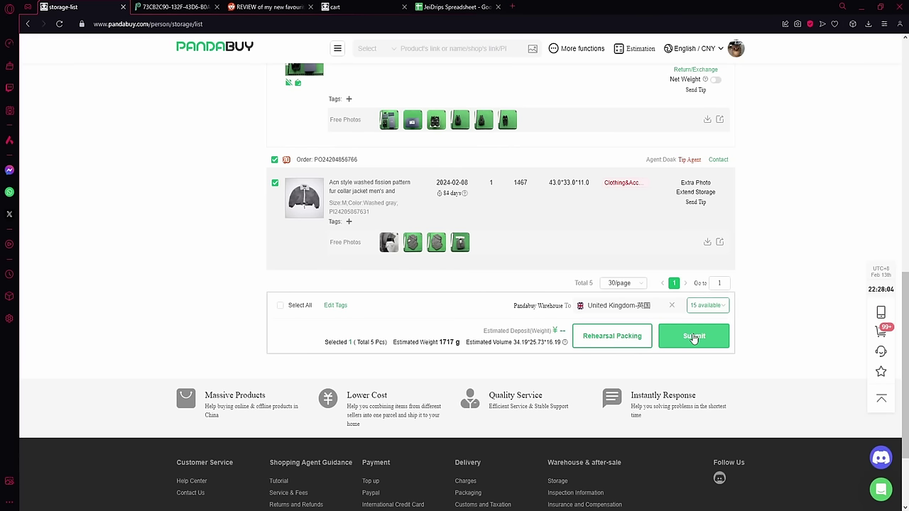
left_click(694, 337)
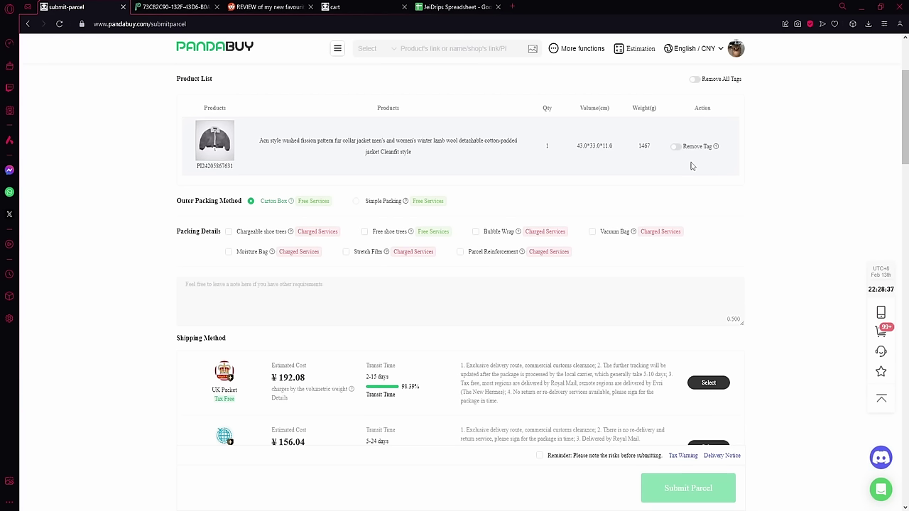
left_click(678, 148)
left_click(678, 148)
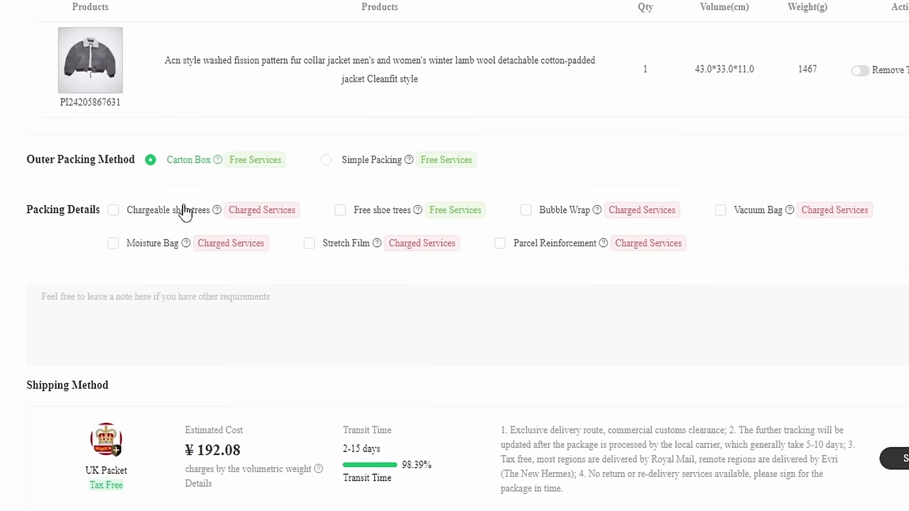
left_click(341, 163)
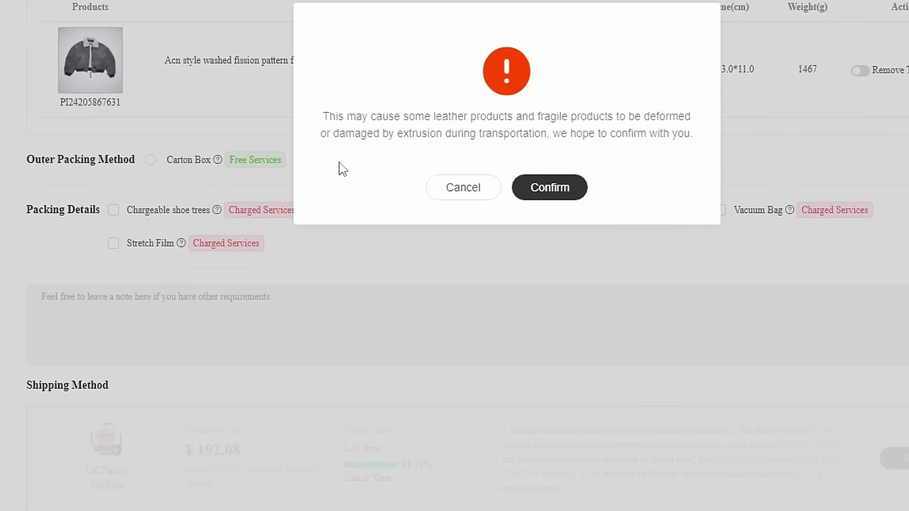
left_click(545, 190)
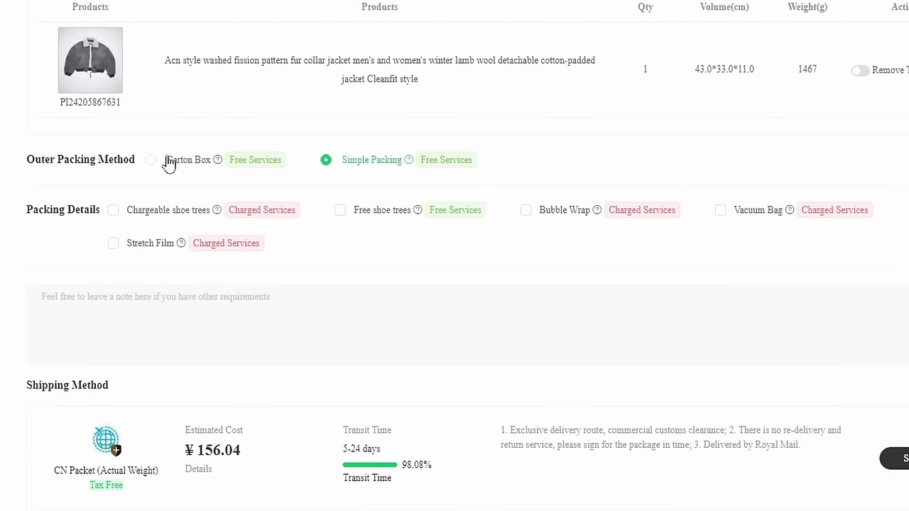
left_click(152, 159)
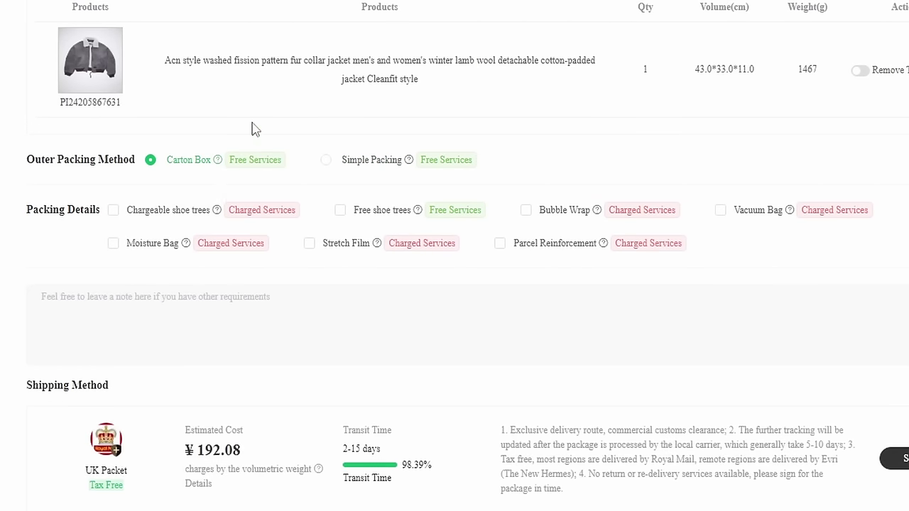
scroll(256, 129, "down", 1)
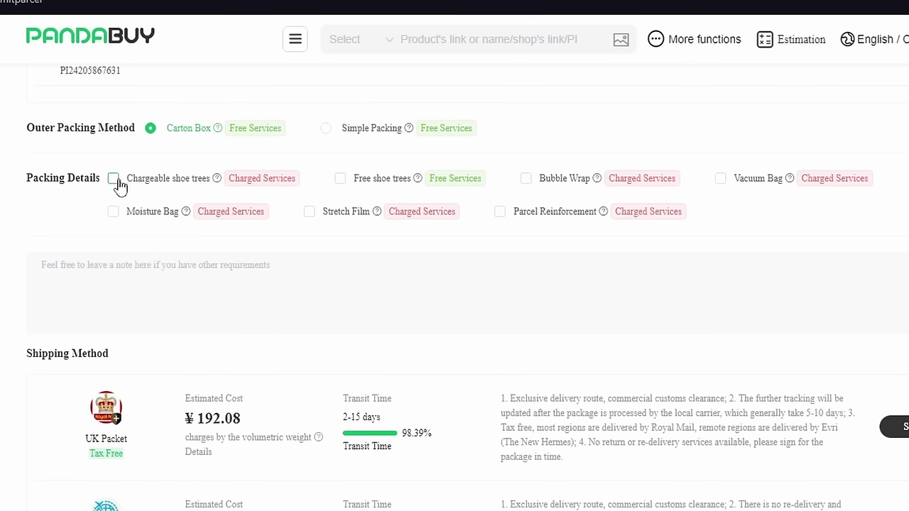
mouse_move(220, 183)
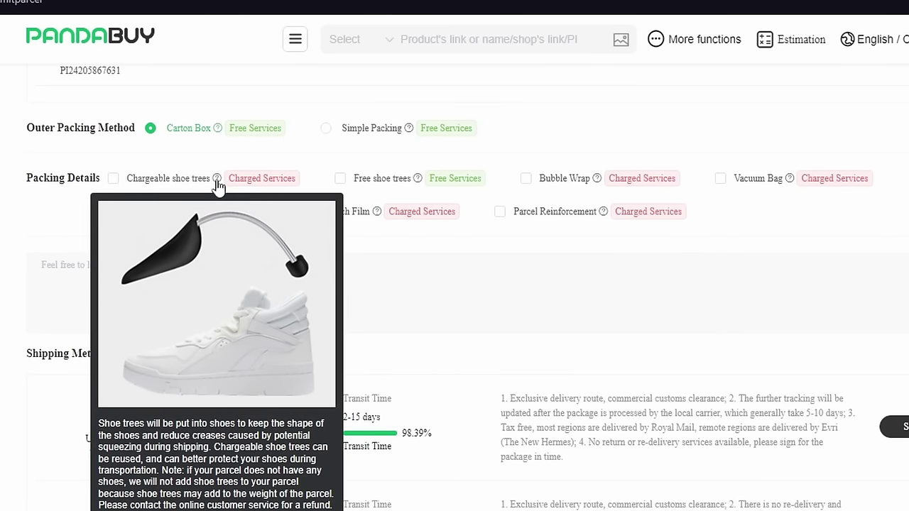
mouse_move(419, 181)
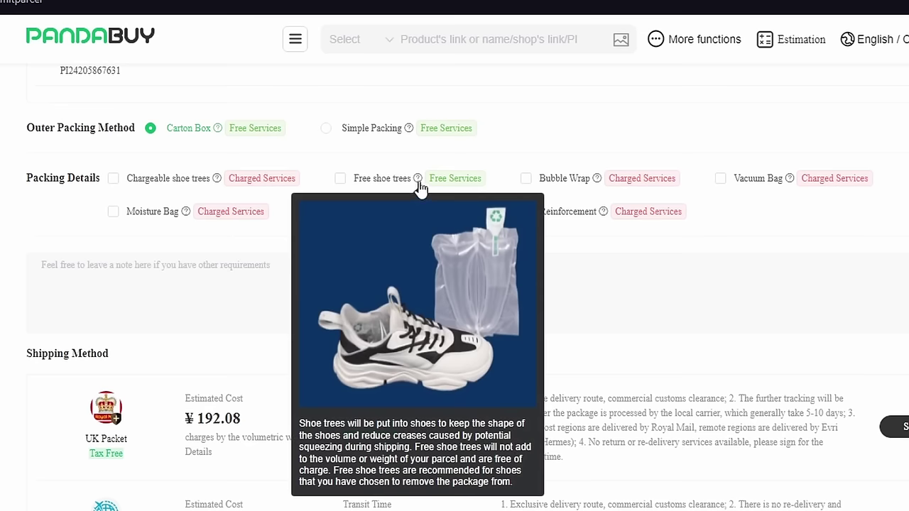
mouse_move(597, 181)
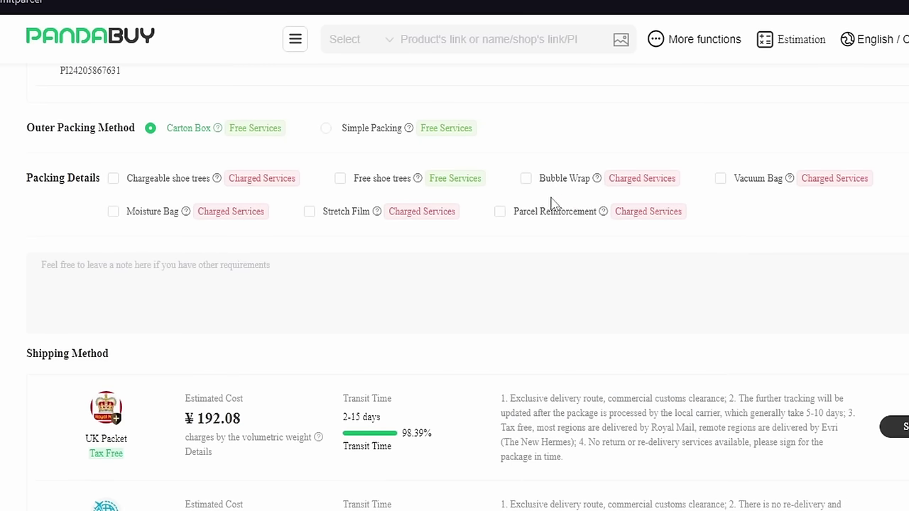
Step: Add Bubble Wrap and write the note 'Please only bubble wrap the figurine'
left_click(526, 178)
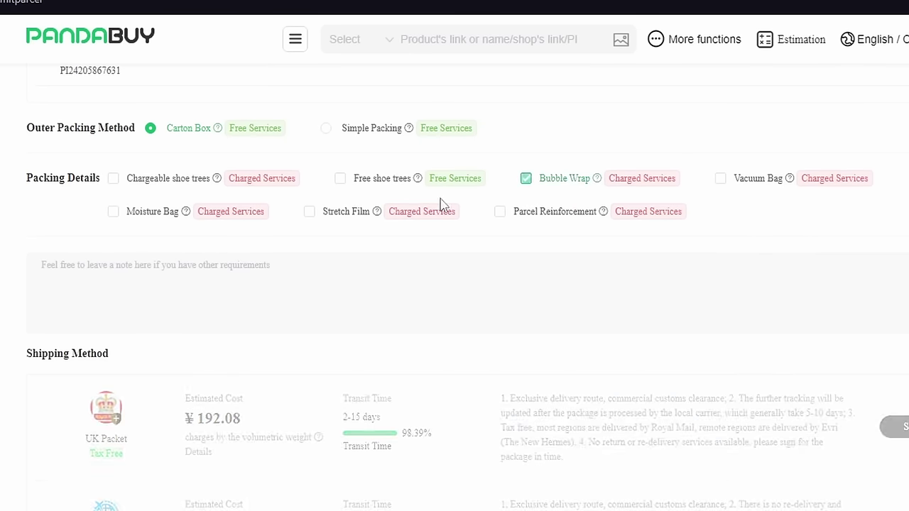
left_click(138, 270)
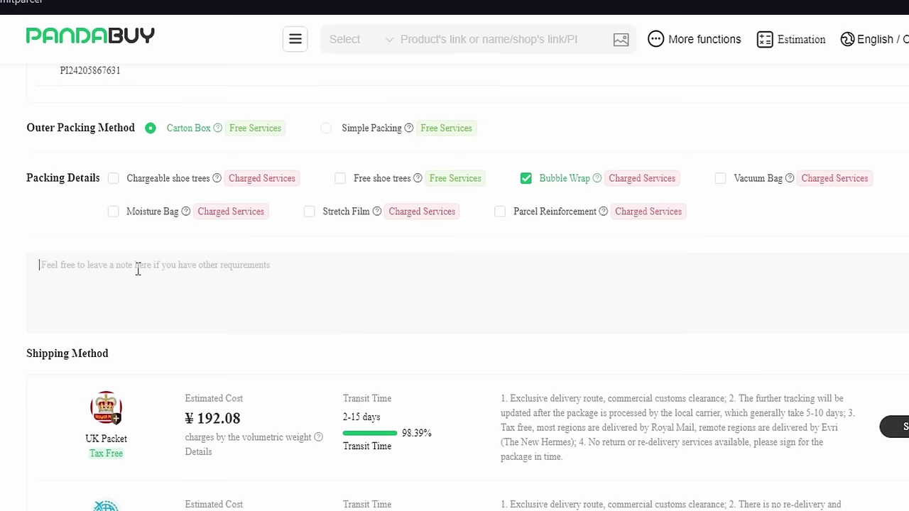
type("Please only bubble ")
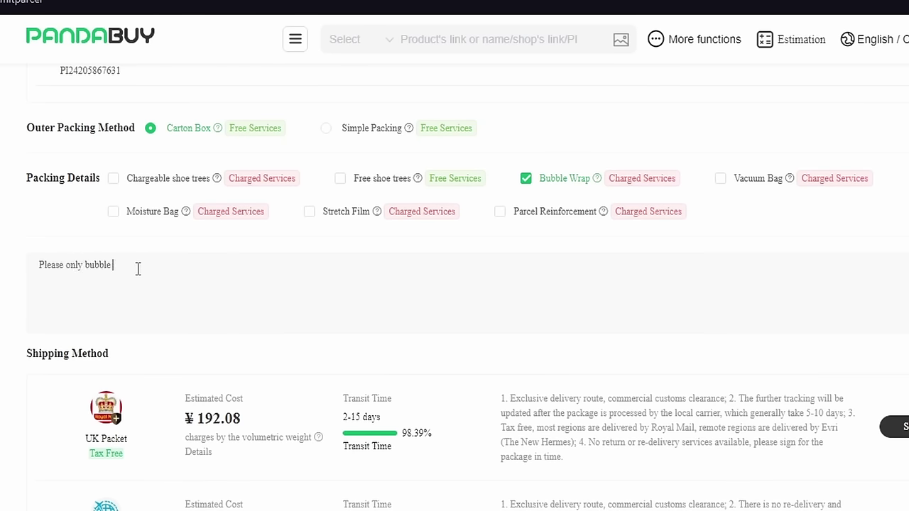
type("wrap the figureine")
key("BackSpace")
key("BackSpace")
key("BackSpace")
key("BackSpace")
type("ine")
Step: Copy the product ID and paste it over 'the figurine' in the note
scroll(138, 270, "up", 2)
left_click_drag(123, 184, 57, 190)
right_click(76, 183)
left_click(92, 238)
left_click_drag(178, 378, 135, 378)
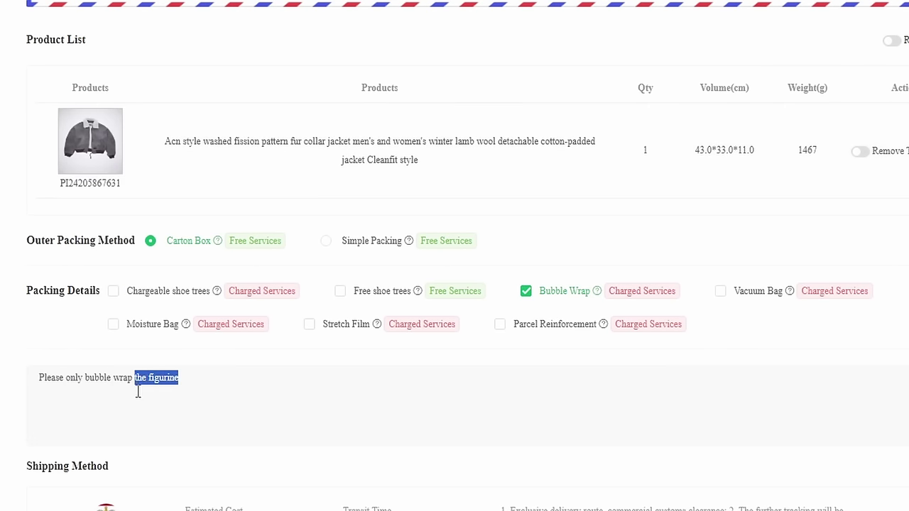
key("ctrl+v")
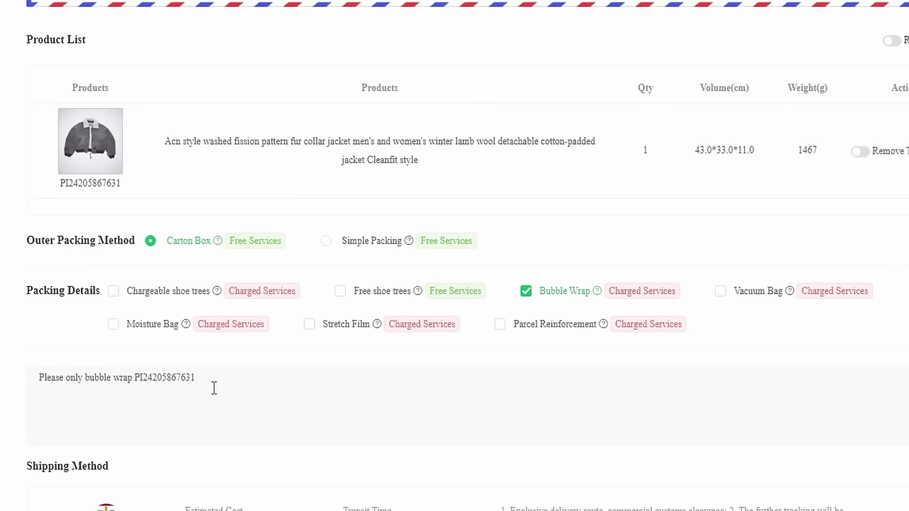
Step: Erase the whole note and swap Bubble Wrap for Vacuum Bag packing
left_click_drag(211, 388, 143, 384)
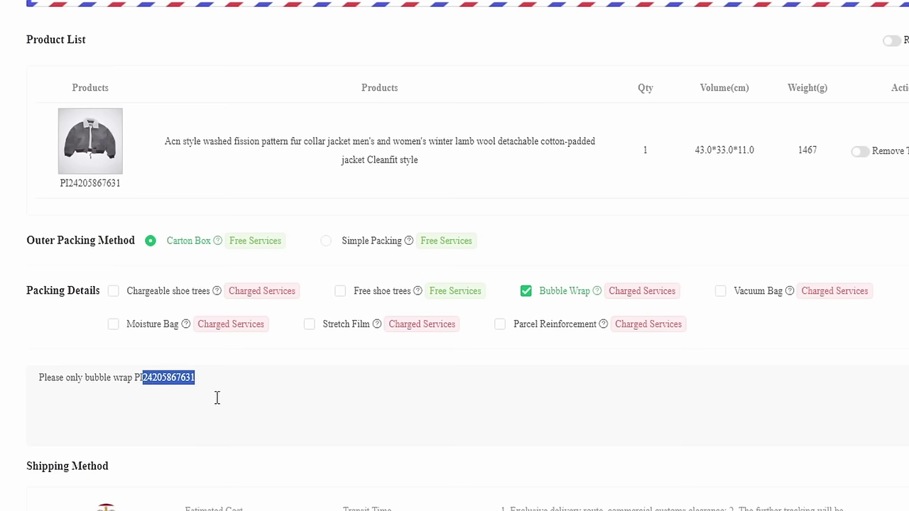
left_click_drag(239, 408, 112, 392)
key("ctrl+a")
key("BackSpace")
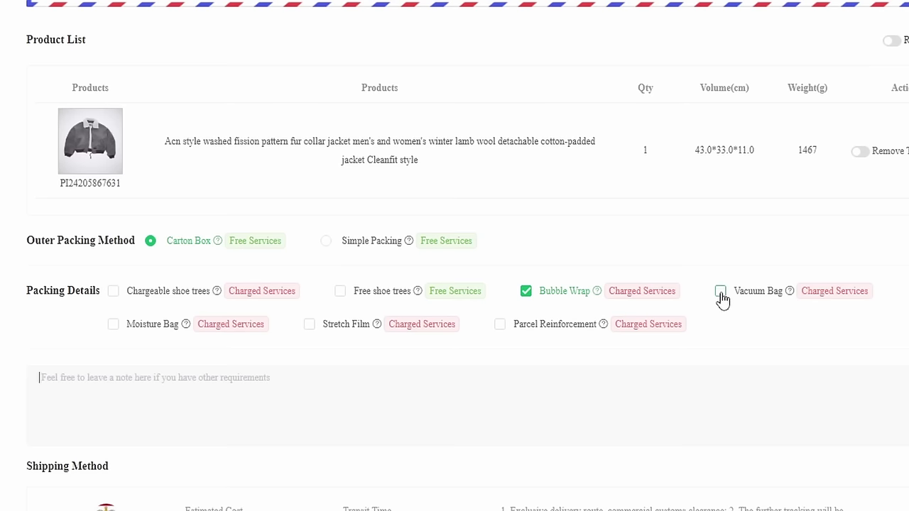
left_click(720, 292)
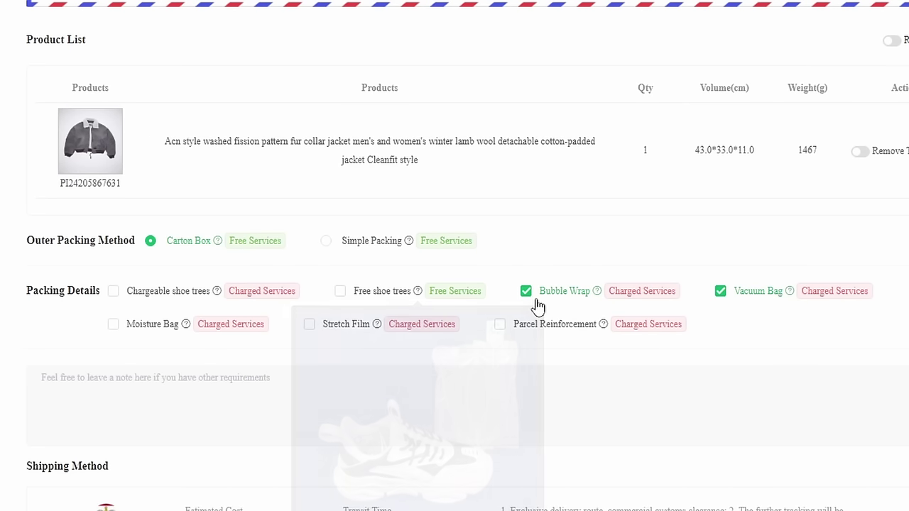
left_click(529, 295)
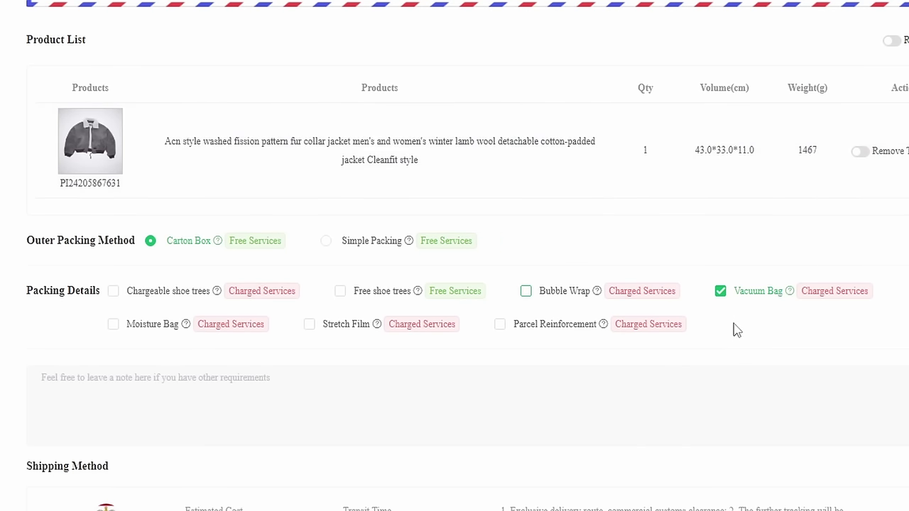
Step: Draft the note 'Please do NOT vacuum bag the shoes', then delete it entirely
left_click(441, 380)
type("Please do NOT vacu")
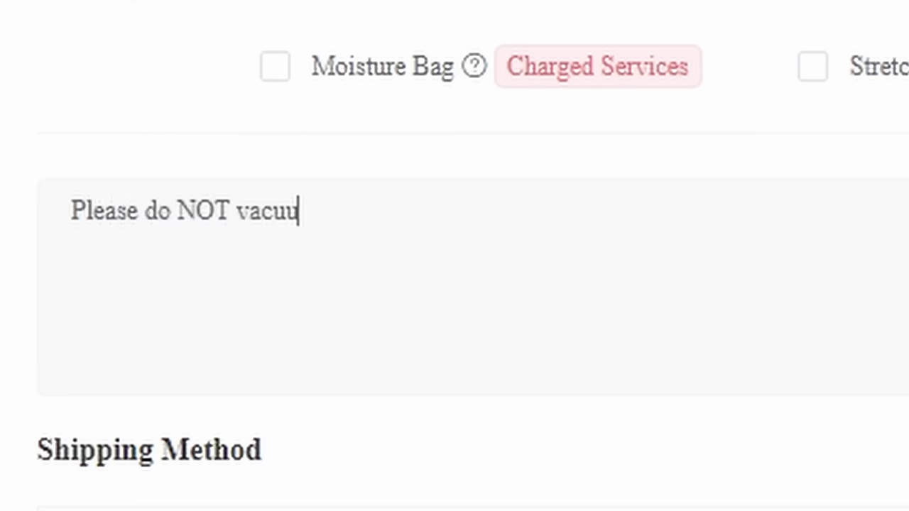
type("um seal/ba")
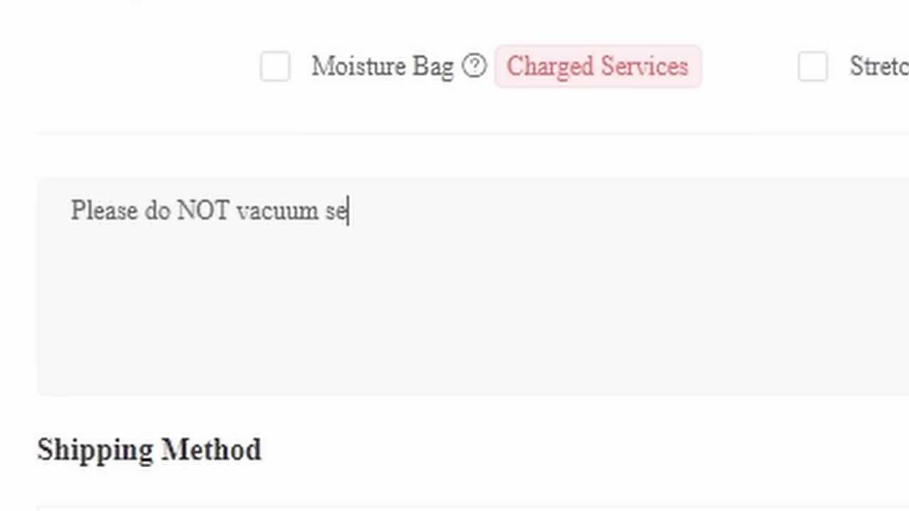
key("BackSpace")
key("BackSpace")
key("BackSpace")
key("BackSpace")
key("BackSpace")
key("BackSpace")
key("BackSpace")
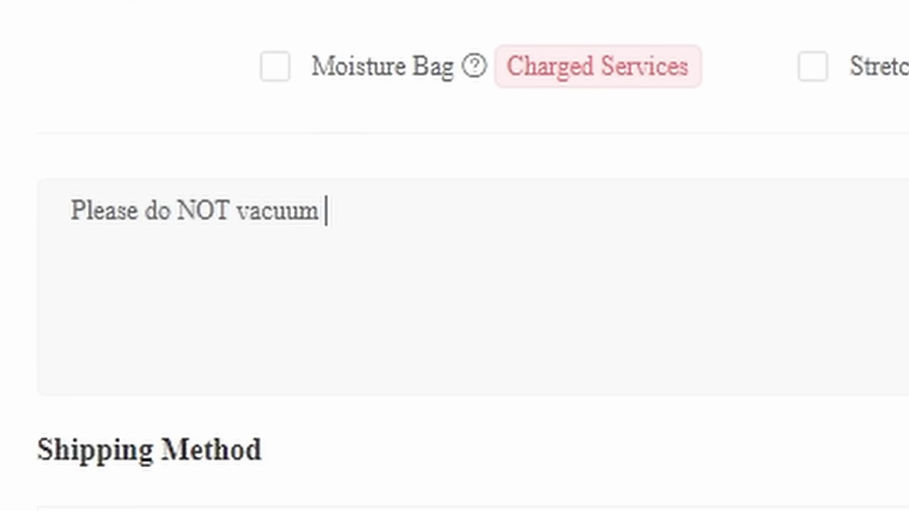
type("ba")
key("BackSpace")
type("ag ")
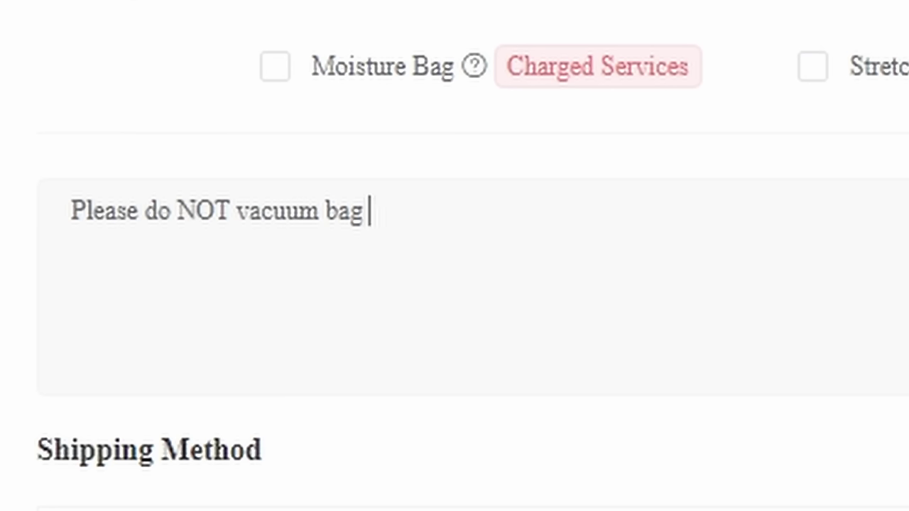
type("the shoes")
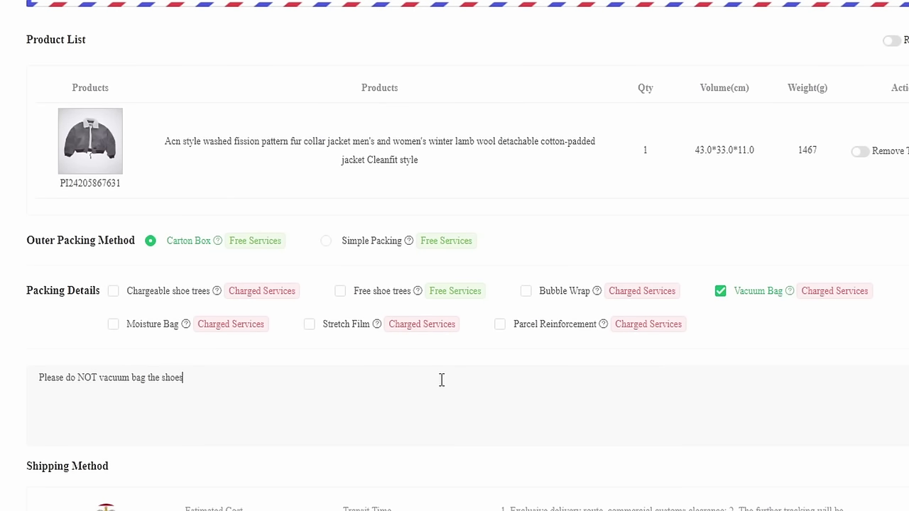
key("ctrl+a")
key("BackSpace")
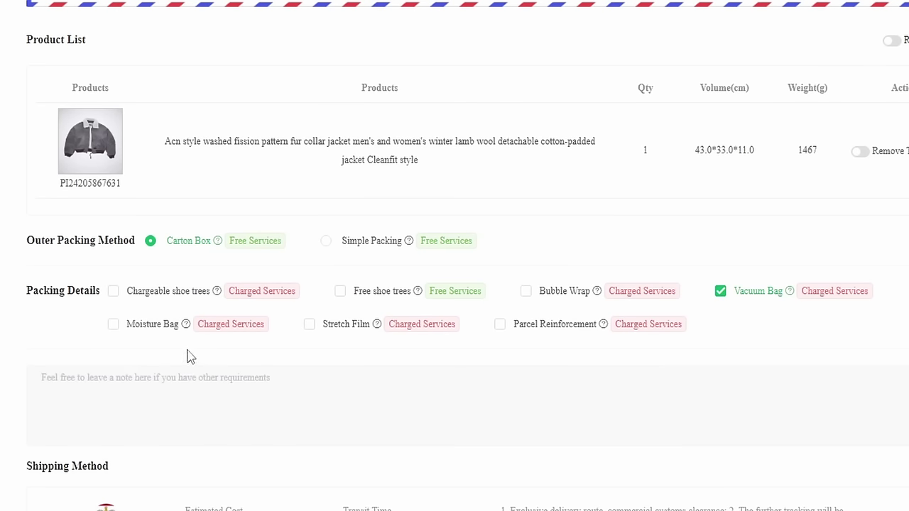
mouse_move(185, 326)
mouse_move(377, 330)
mouse_move(603, 327)
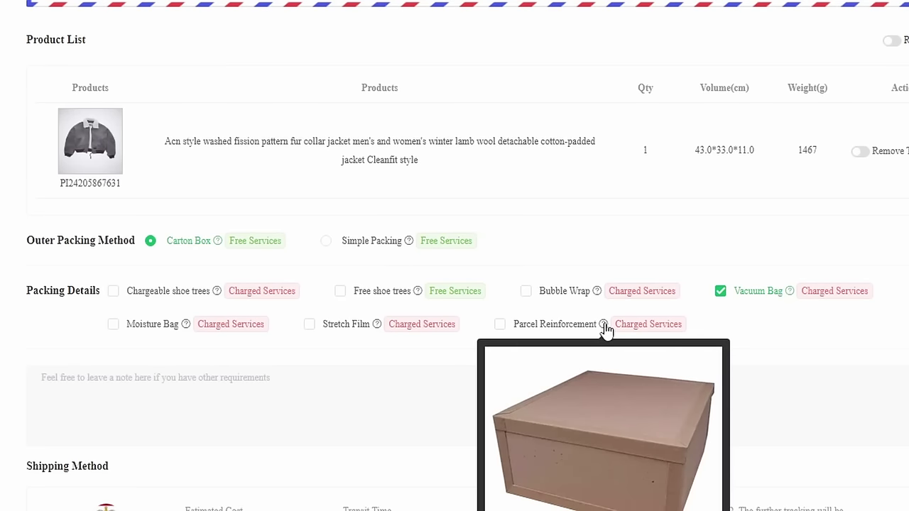
left_click(502, 327)
left_click(501, 331)
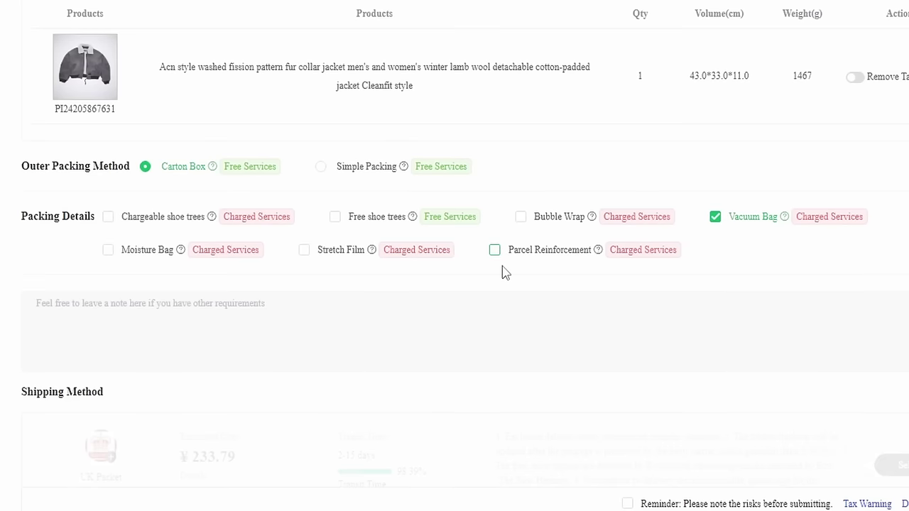
left_click(500, 331)
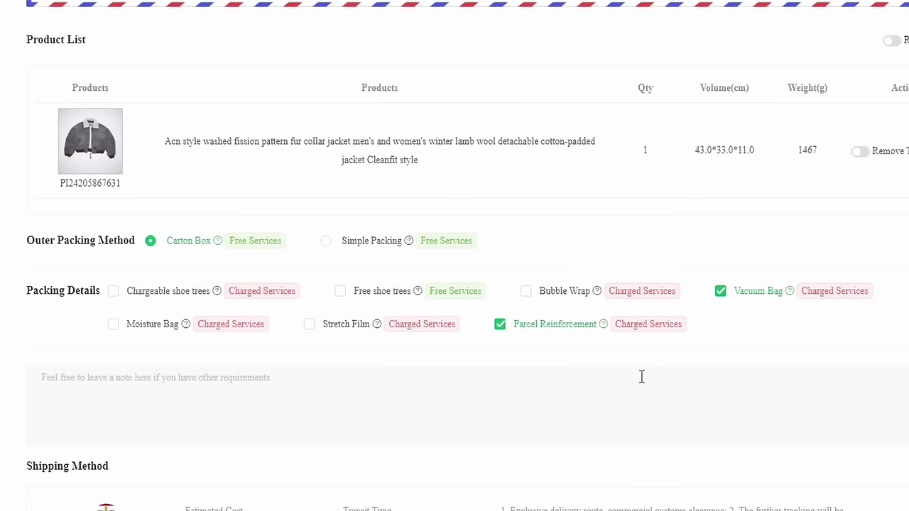
mouse_move(604, 326)
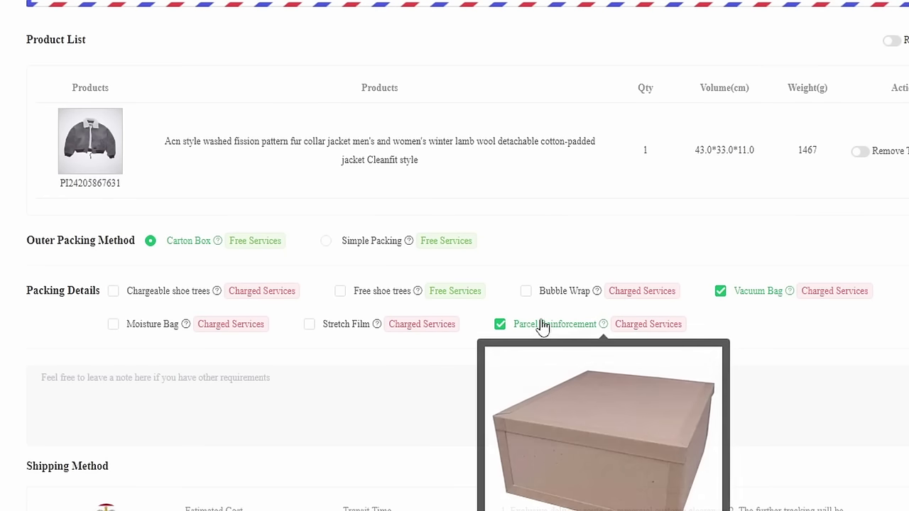
left_click(347, 325)
left_click(534, 298)
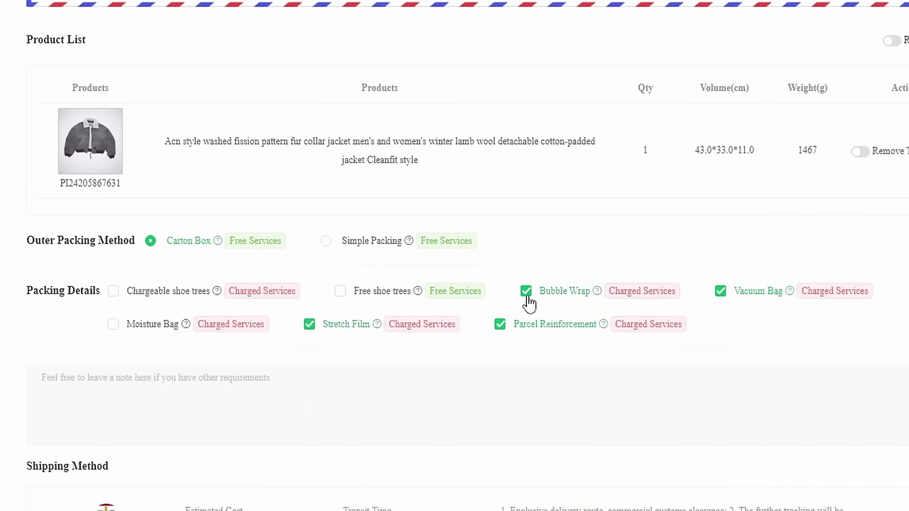
left_click(525, 294)
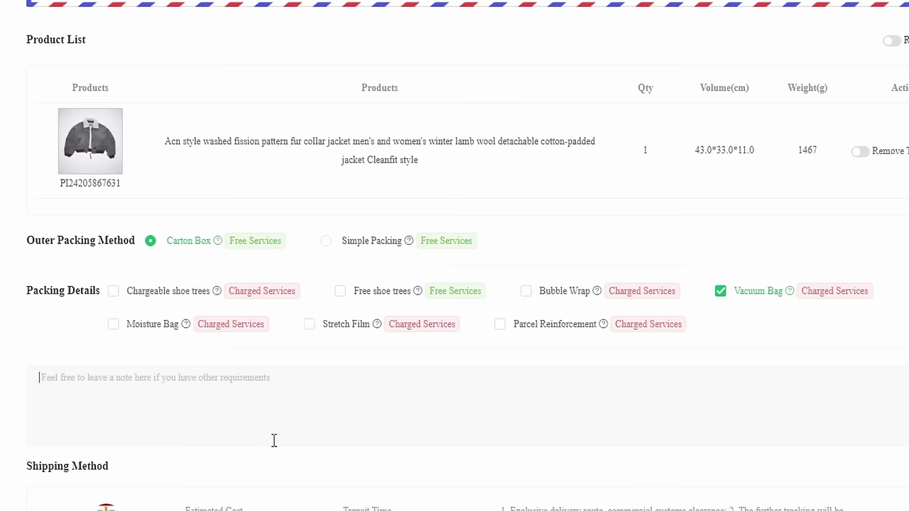
scroll(284, 340, "down", 1)
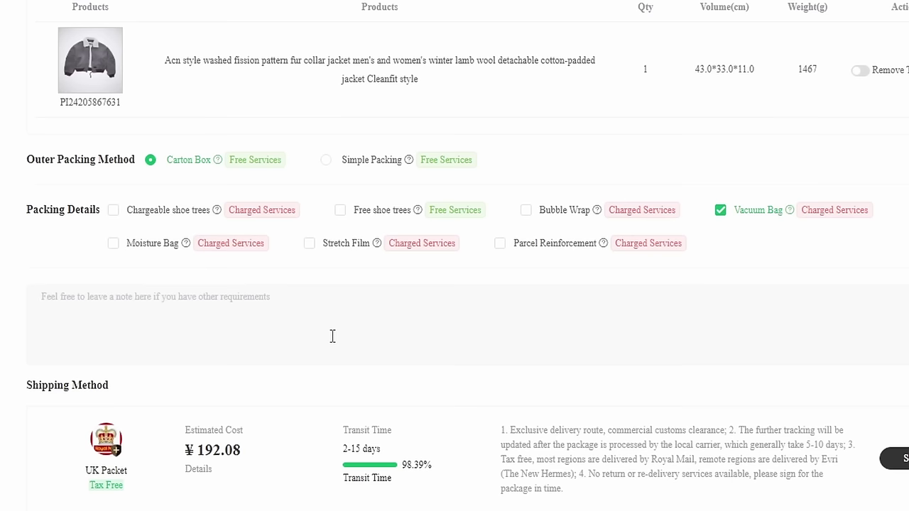
type("Please put shoe")
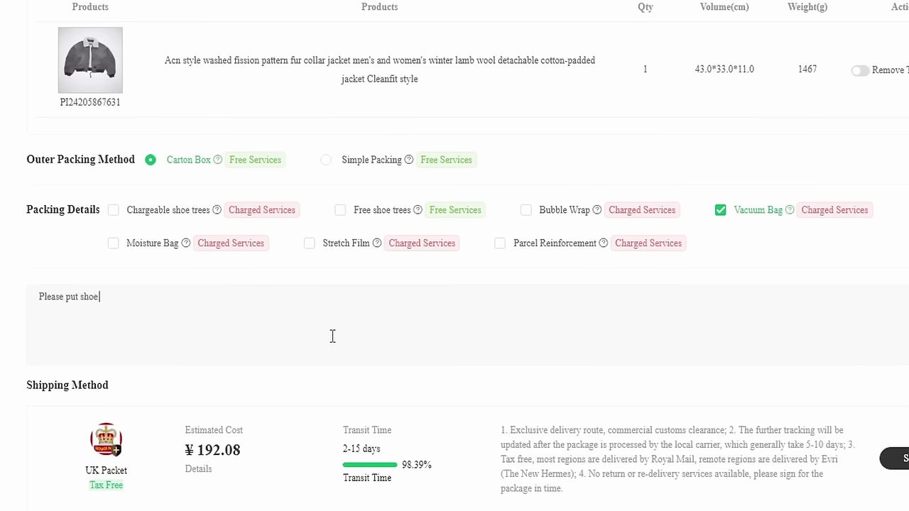
type(" pair")
key("ctrl+v")
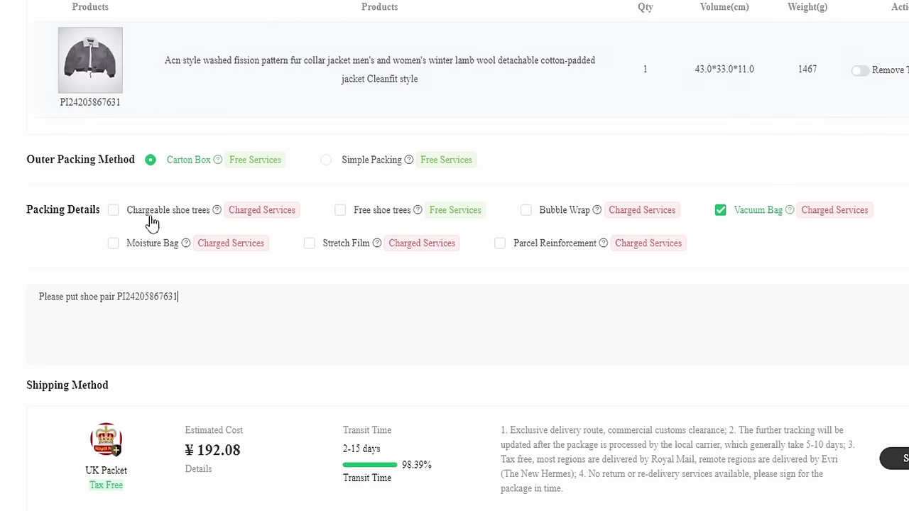
type("at hte bottom of the box, please p")
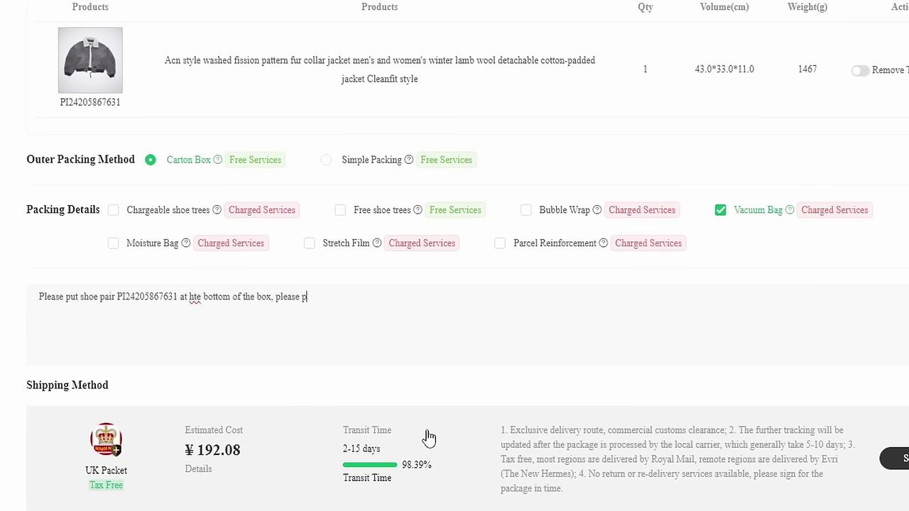
type("ut the clothes in between and then ")
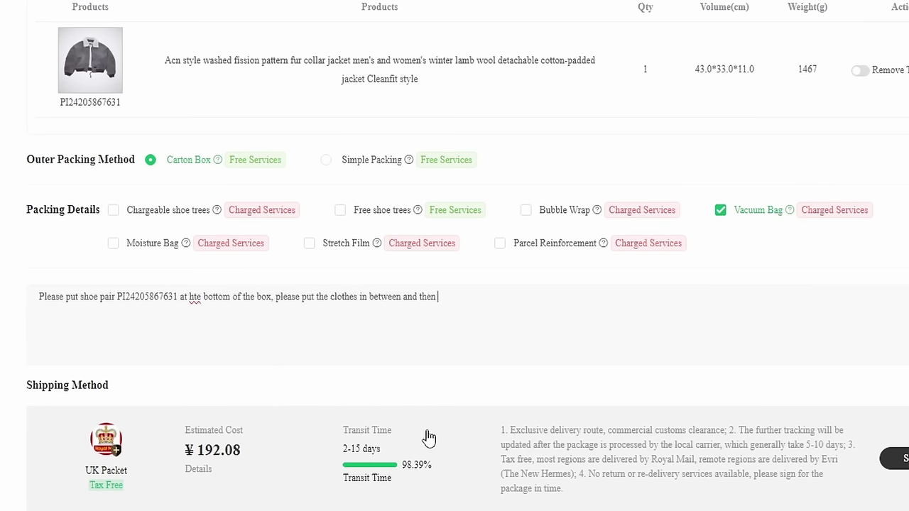
type("put shoe pair")
key("ctrl+v")
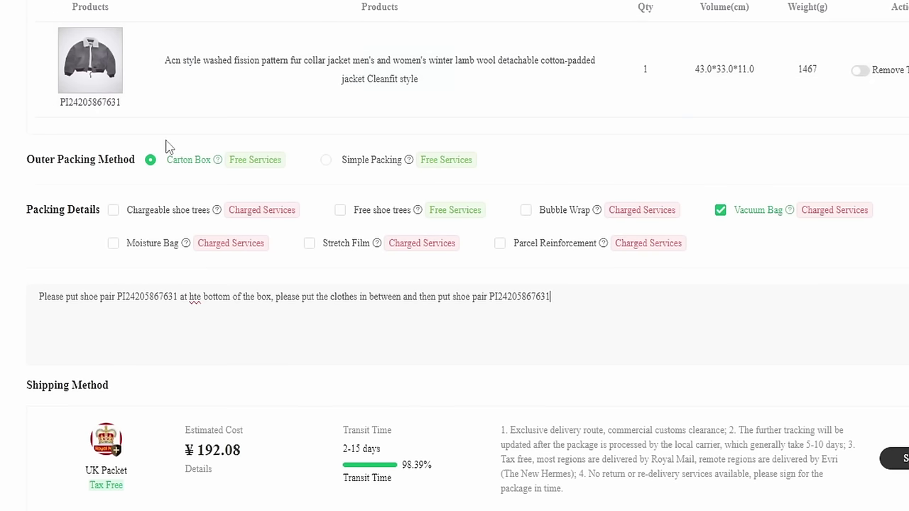
type("on")
key("BackSpace")
type("on top.")
Step: Clear the note, untick Vacuum Bag, and write 'Please fold all the shoe boxes'
key("ctrl+a")
key("BackSpace")
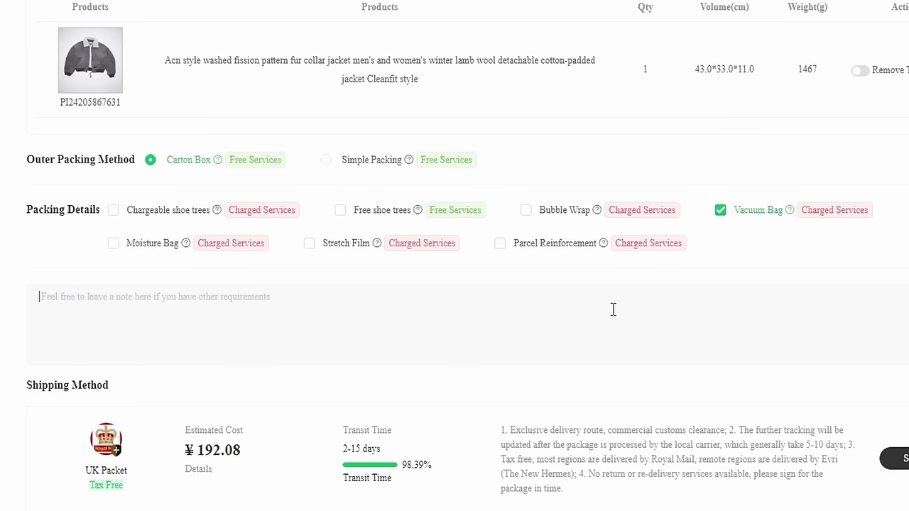
left_click(720, 210)
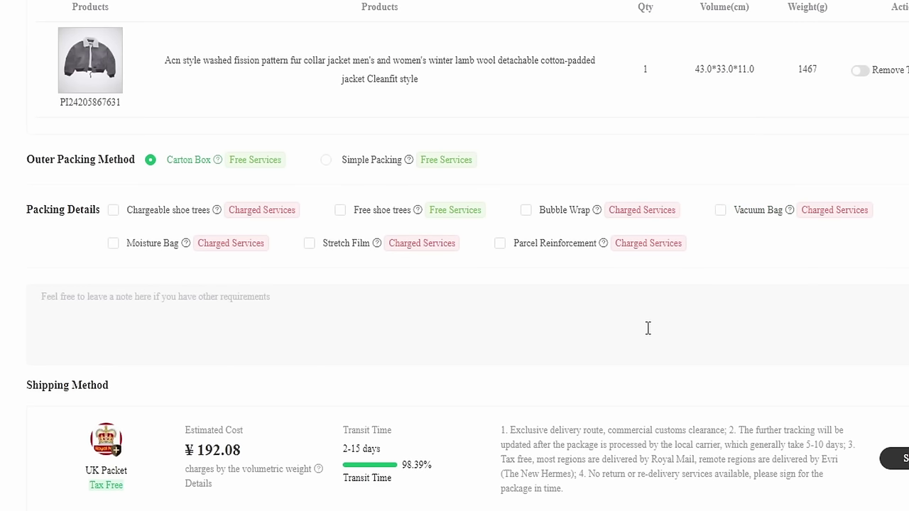
type("Please fold all the shoe boxes")
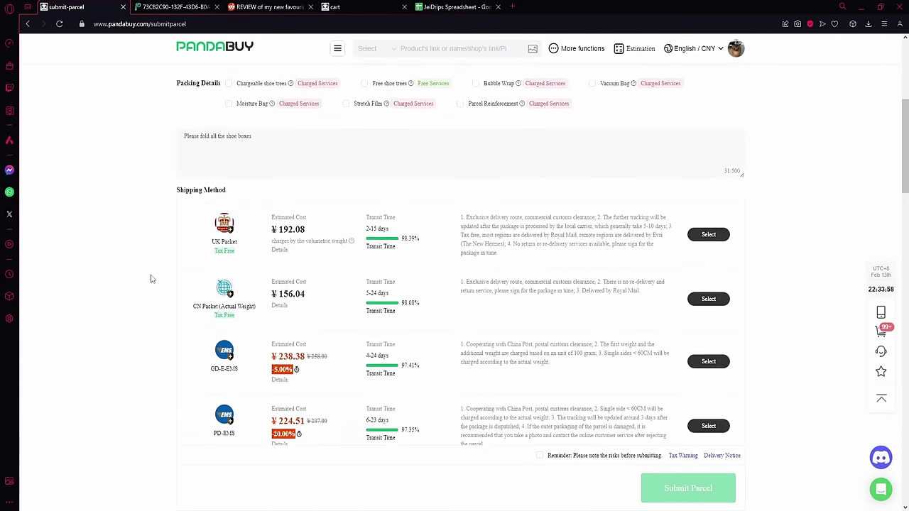
scroll(150, 279, "down", 3)
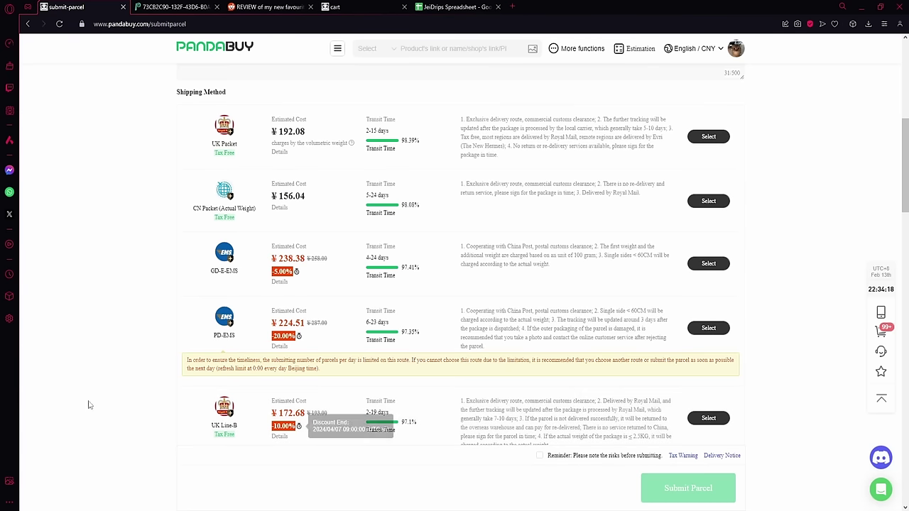
scroll(192, 156, "up", 1)
Step: Choose UK Packet, dismiss the holiday shipping notice, and declare a parcel value of 24 USD
left_click(708, 186)
left_click(422, 219)
scroll(422, 219, "down", 2)
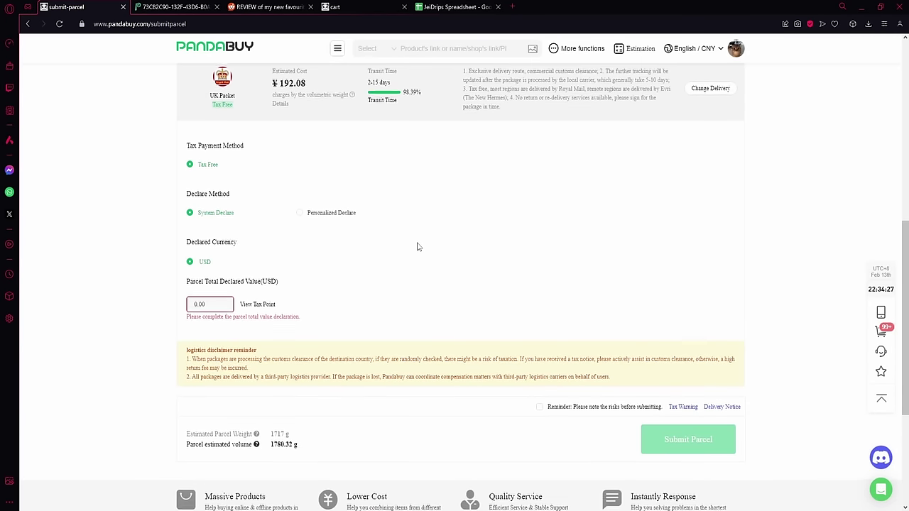
scroll(426, 249, "up", 1)
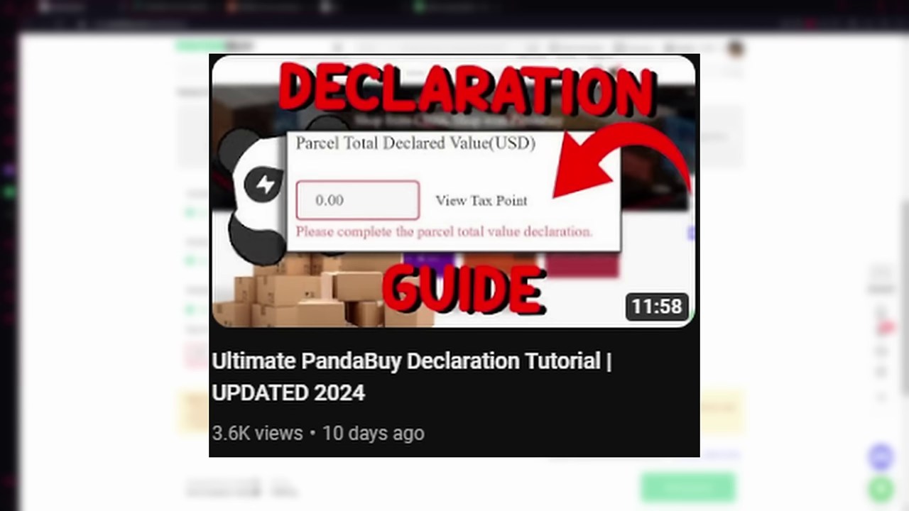
scroll(454, 284, "down", 1)
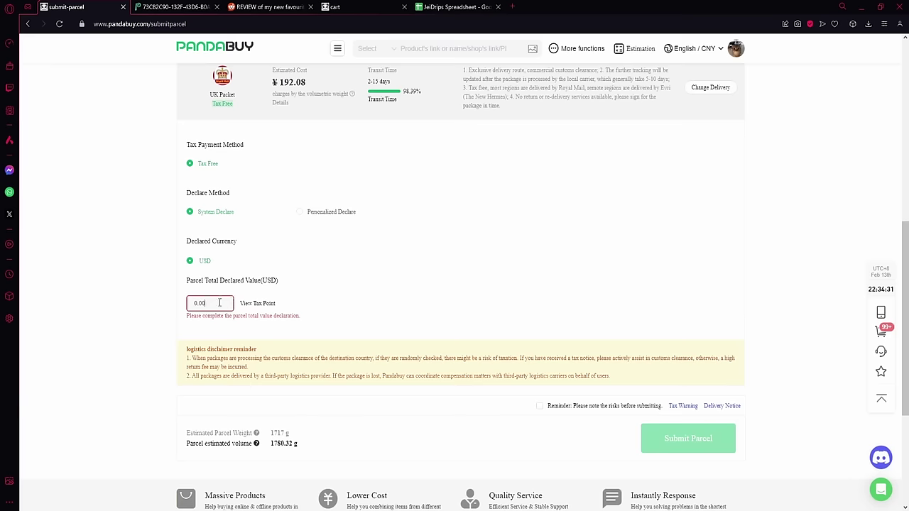
left_click(375, 318)
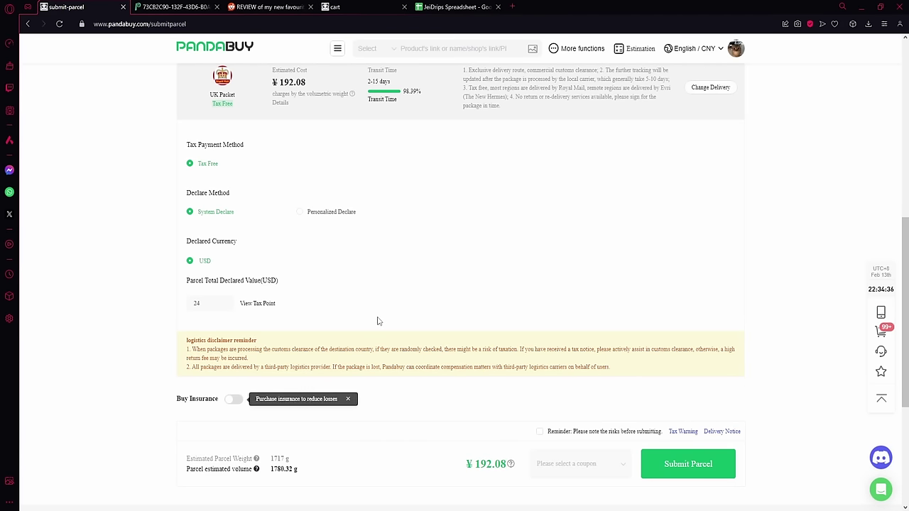
scroll(355, 299, "down", 2)
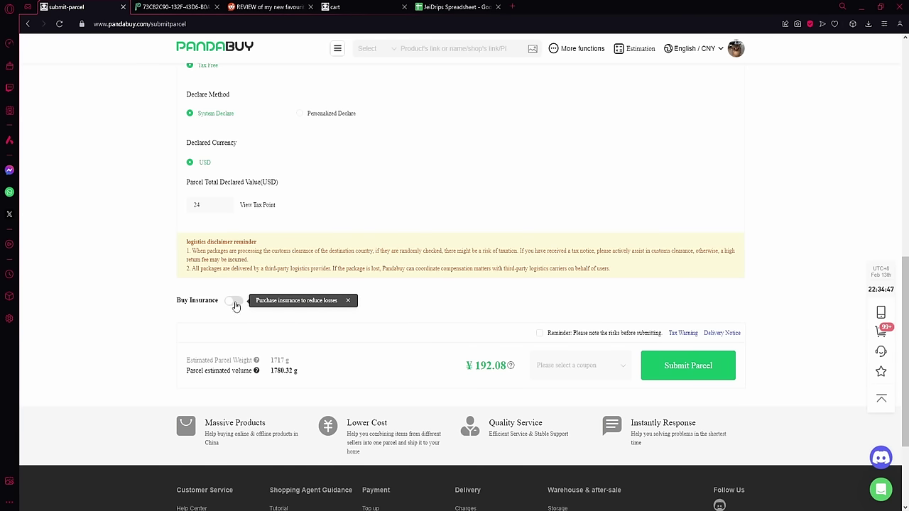
Step: Turn on Buy Insurance and tick the risks-before-submitting Reminder
left_click(235, 303)
scroll(561, 389, "down", 1)
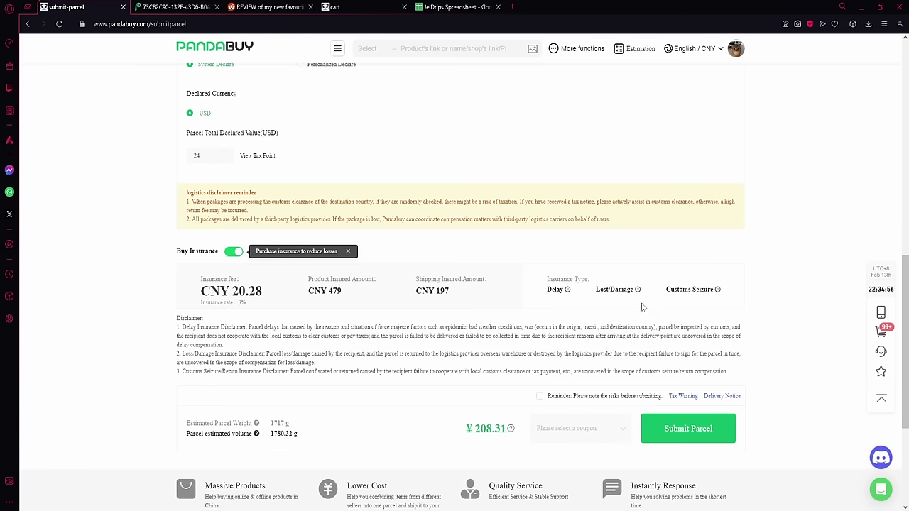
left_click(540, 397)
scroll(455, 370, "down", 2)
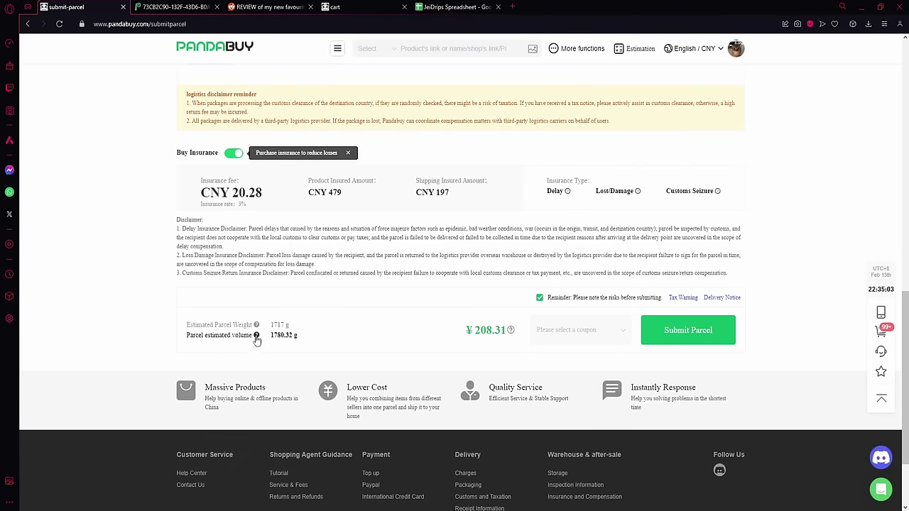
Step: Pick Discount Code in the coupon dropdown and enter the discount code
mouse_move(255, 334)
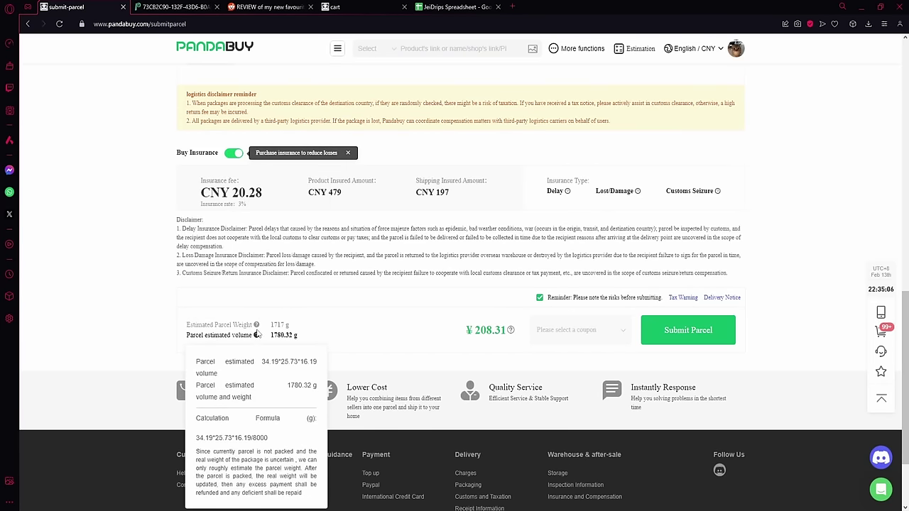
left_click(575, 338)
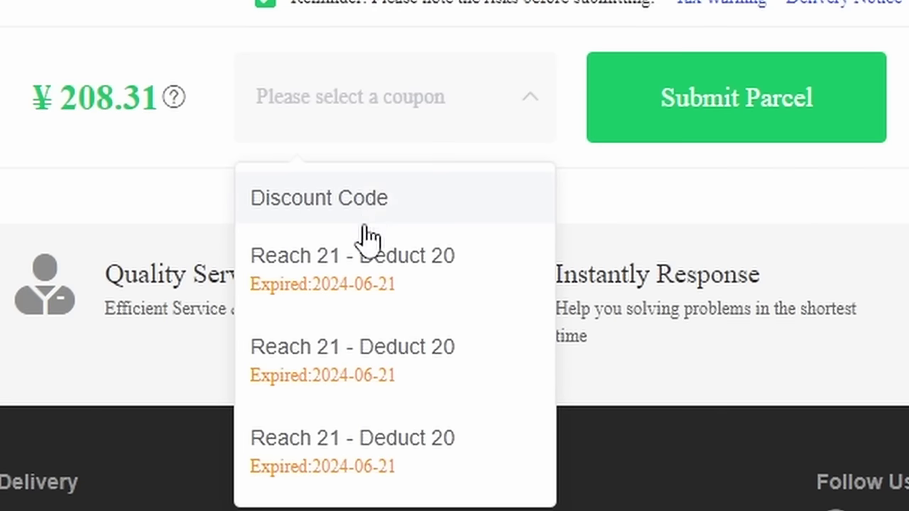
left_click(347, 208)
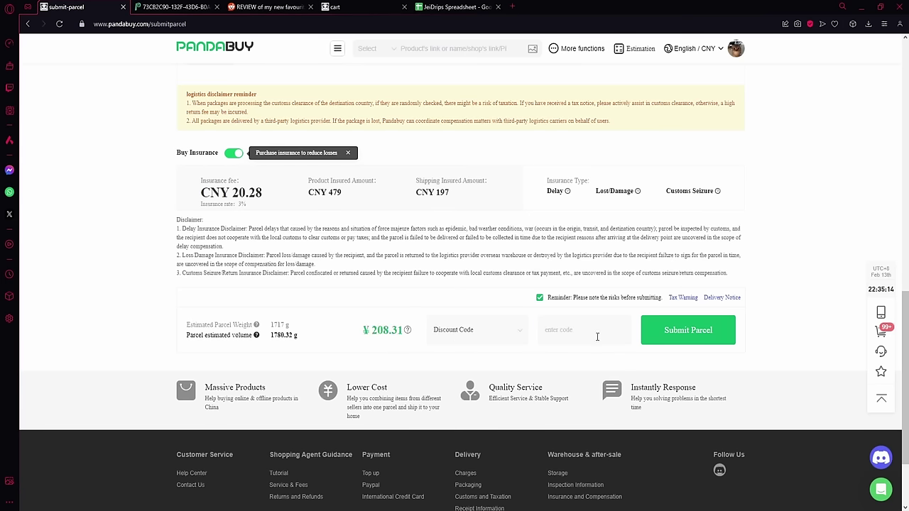
left_click(597, 337)
type("jei")
scroll(590, 365, "up", 3)
scroll(682, 351, "down", 3)
Step: Open Submit Parcel's details check, tick It's Correct, and submit the parcel
left_click(711, 342)
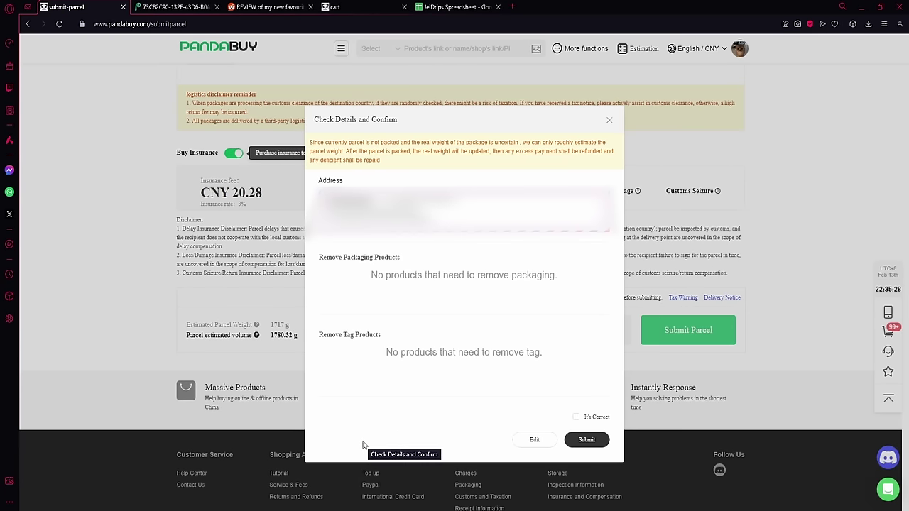
left_click_drag(319, 257, 424, 267)
left_click(424, 267)
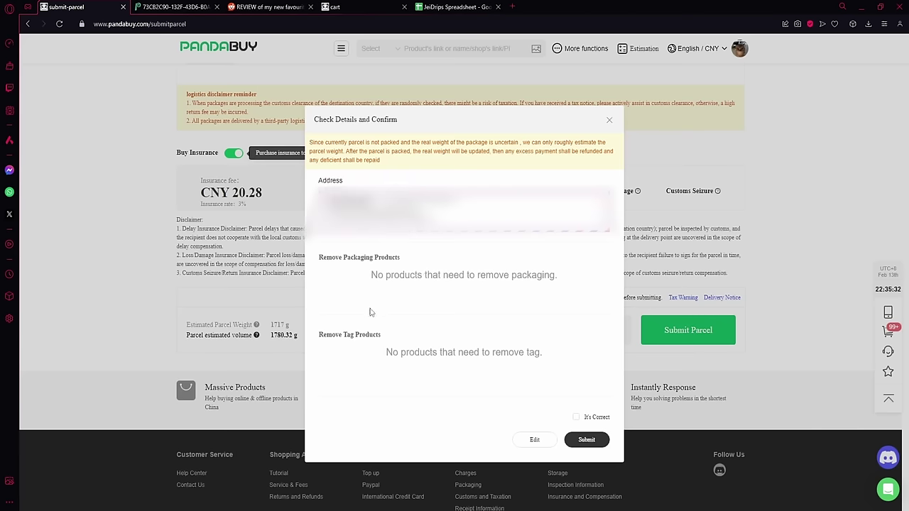
left_click_drag(319, 334, 440, 330)
left_click(545, 380)
left_click(576, 417)
left_click(584, 444)
Step: Scroll over the unpaid CNY 197.9 checkout page without confirming payment
scroll(397, 271, "down", 1)
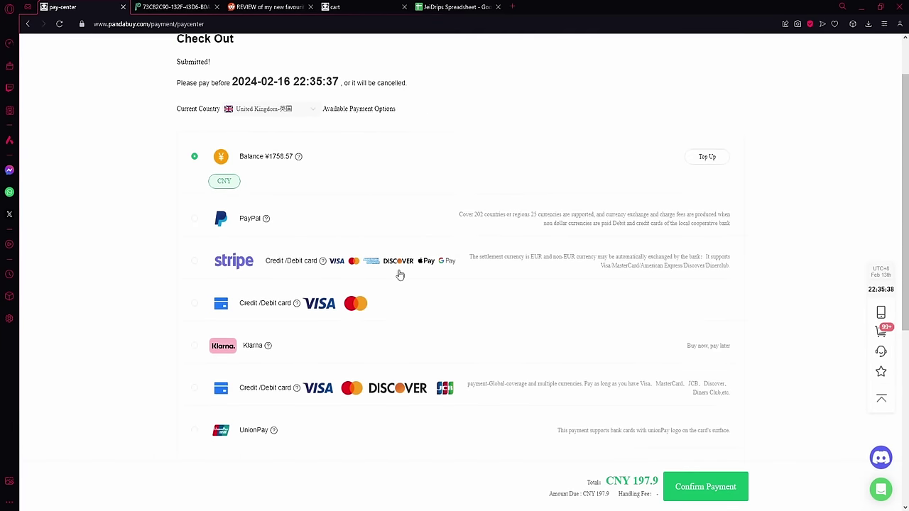
scroll(399, 274, "up", 1)
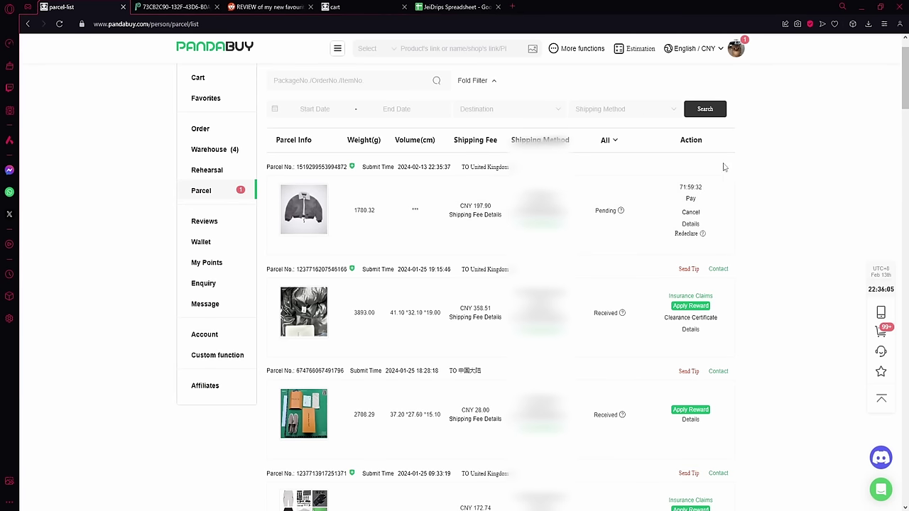
Step: Cancel the pending unpaid parcel, then read the Received parcels' tracking history
left_click(690, 213)
left_click(492, 208)
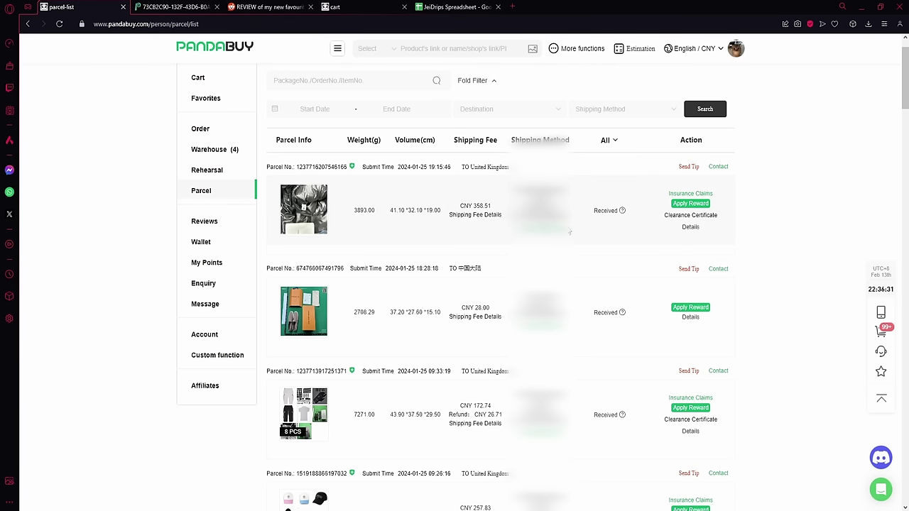
double_click(606, 211)
mouse_move(623, 216)
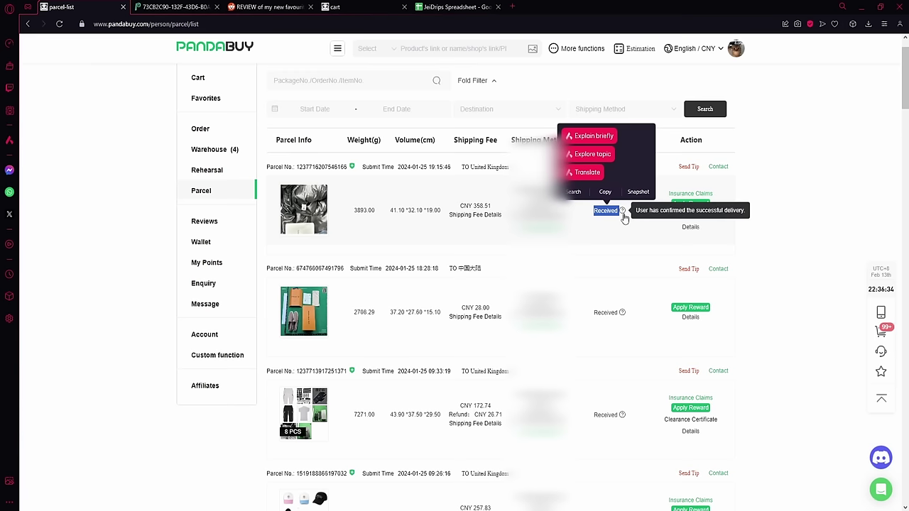
left_click(616, 262)
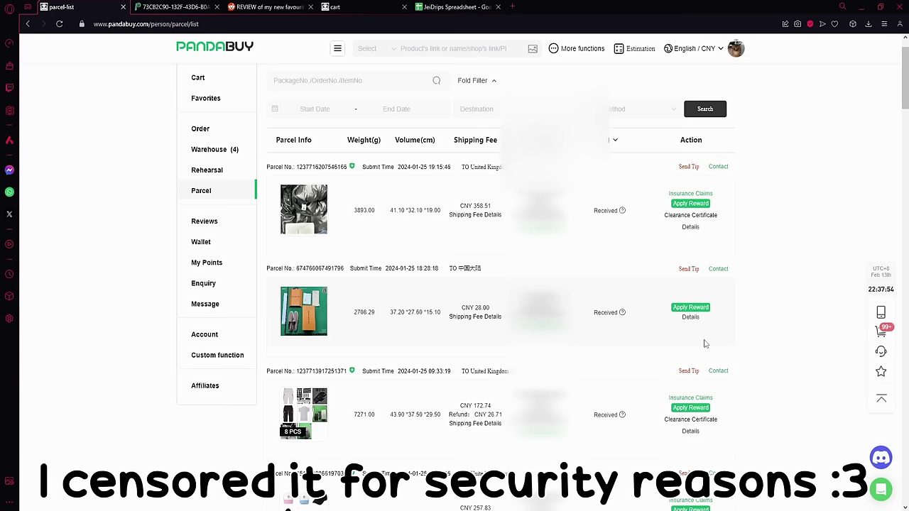
mouse_move(622, 211)
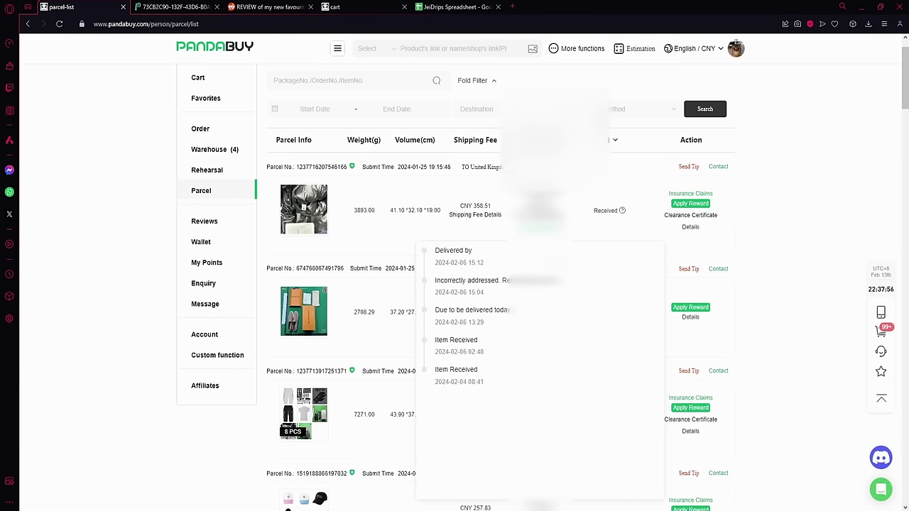
scroll(621, 211, "down", 2)
scroll(621, 210, "up", 3)
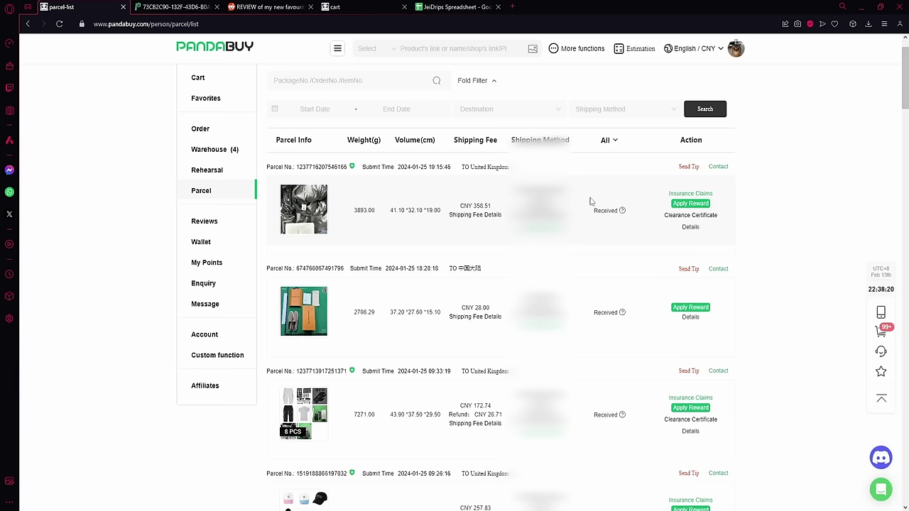
Step: Open the first parcel's details and browse its warehouse photos
mouse_move(609, 140)
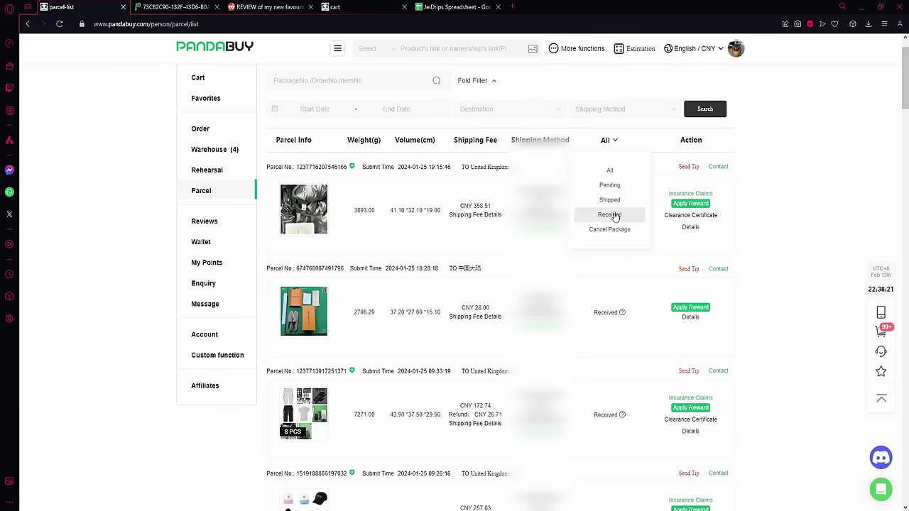
left_click(692, 227)
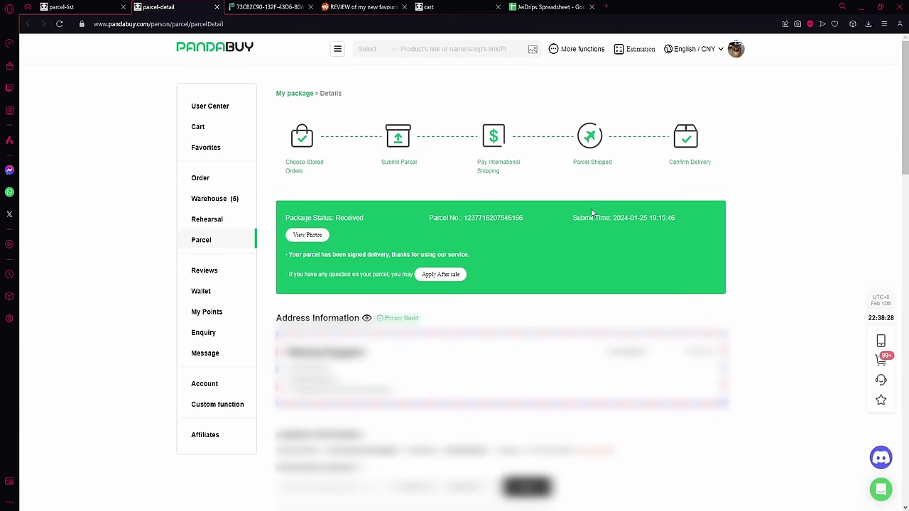
left_click(301, 235)
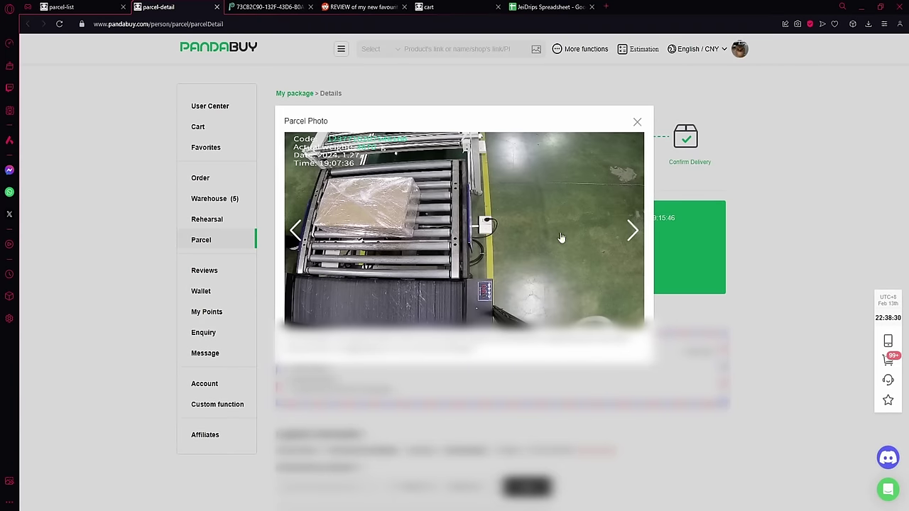
left_click(625, 228)
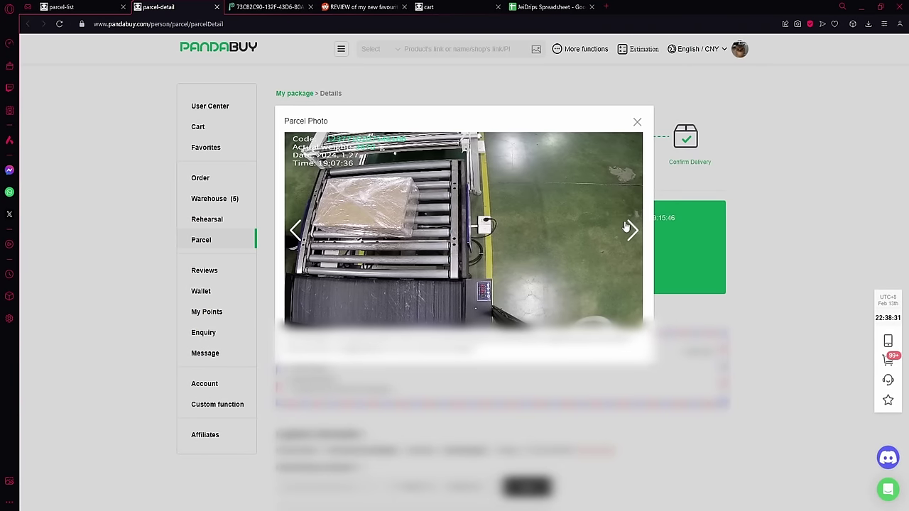
left_click(637, 122)
left_click(307, 234)
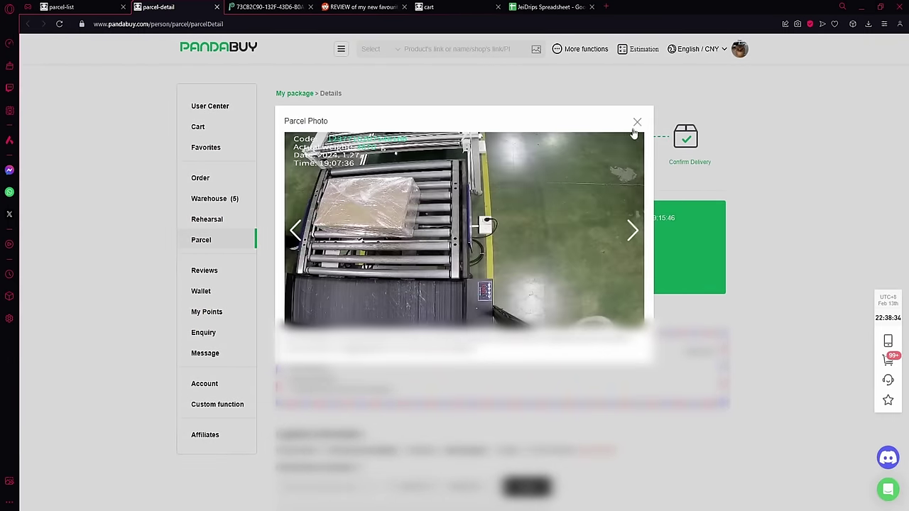
left_click(637, 117)
Step: Scroll down the details page past the after-sale prompt
scroll(355, 228, "down", 1)
left_click_drag(353, 227, 430, 235)
left_click(503, 227)
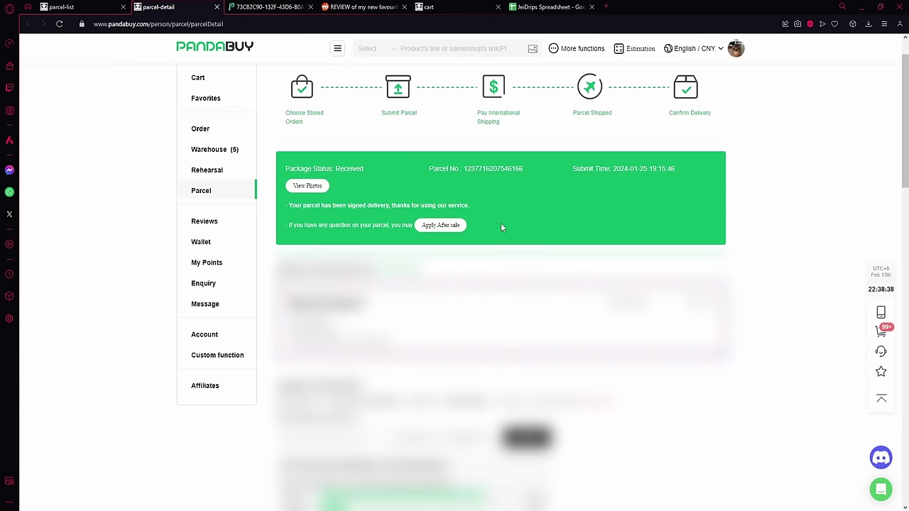
scroll(497, 219, "down", 2)
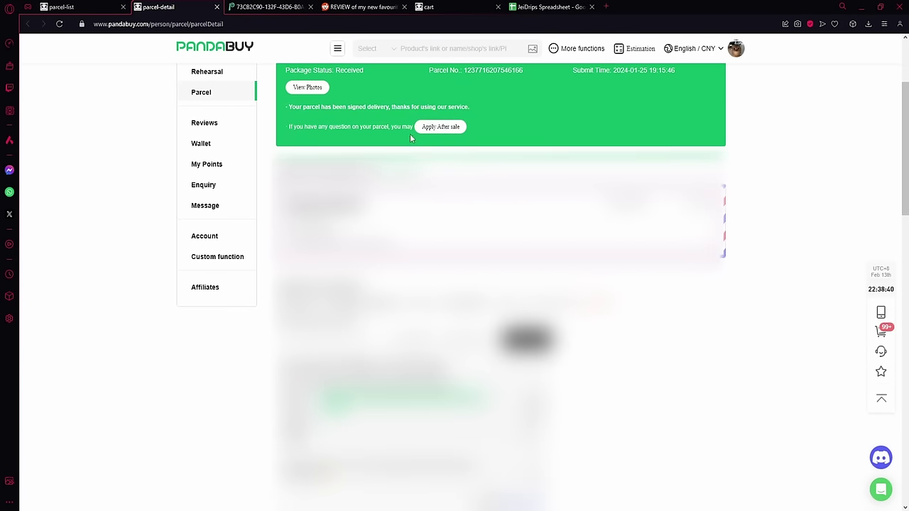
scroll(410, 138, "down", 1)
scroll(303, 165, "down", 2)
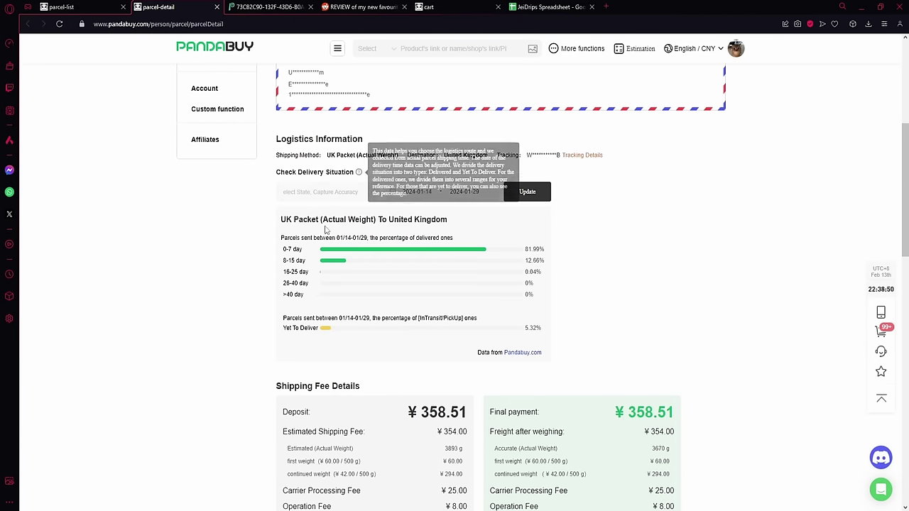
scroll(430, 284, "down", 3)
scroll(431, 290, "down", 2)
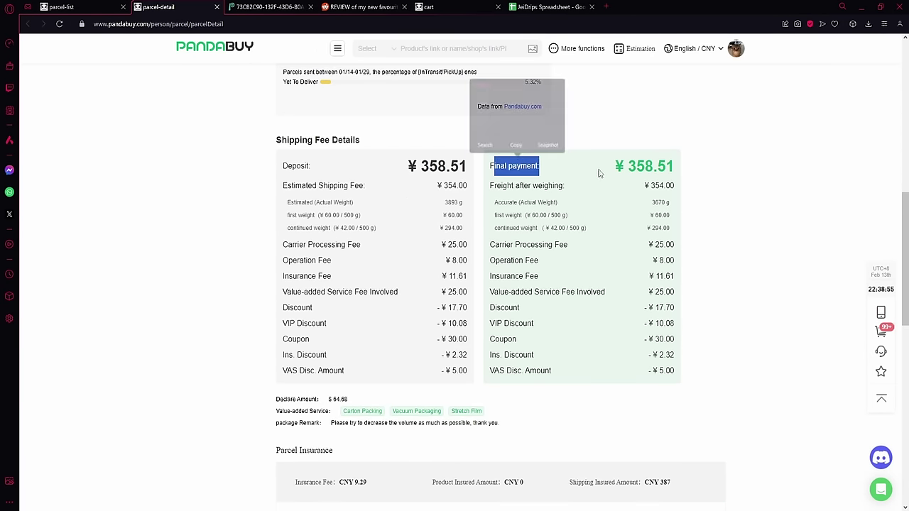
Step: Check the ¥358.51 Deposit and Final payment amounts in Shipping Fee Details
left_click_drag(384, 169, 473, 168)
left_click_drag(601, 156, 684, 178)
left_click(540, 178)
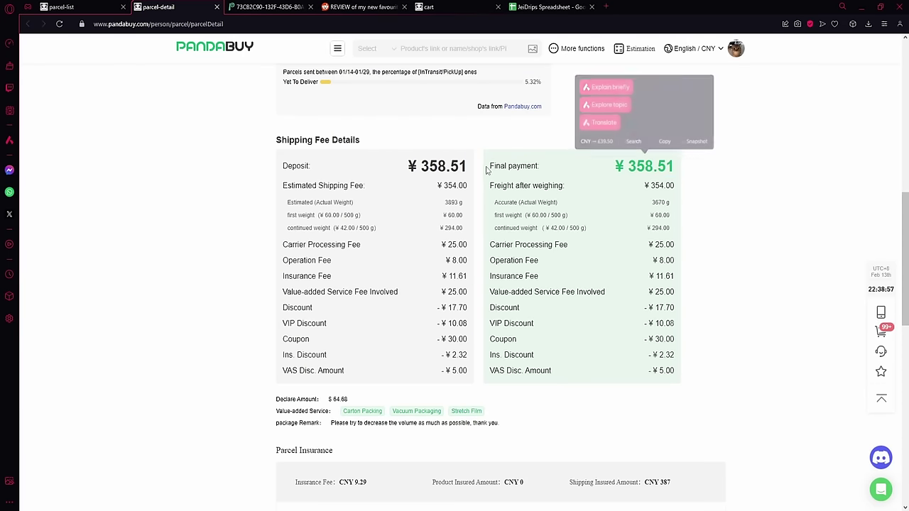
left_click_drag(416, 171, 464, 166)
left_click(404, 170)
left_click_drag(404, 171, 464, 168)
left_click_drag(578, 165, 671, 167)
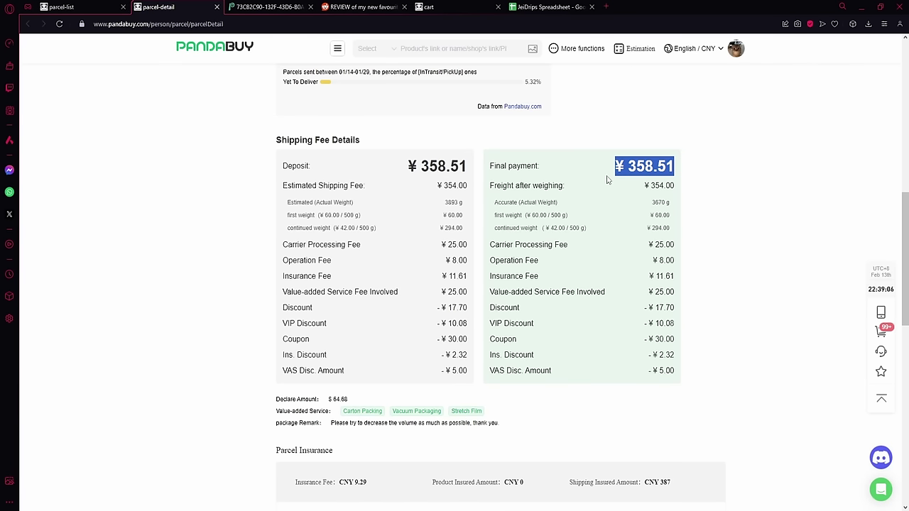
Step: Review the Declare Amount, Carton Packing service and remark further down
scroll(607, 180, "down", 1)
left_click_drag(275, 306, 449, 325)
left_click(303, 315)
double_click(360, 312)
left_click(366, 337)
left_click(450, 325)
scroll(554, 263, "down", 4)
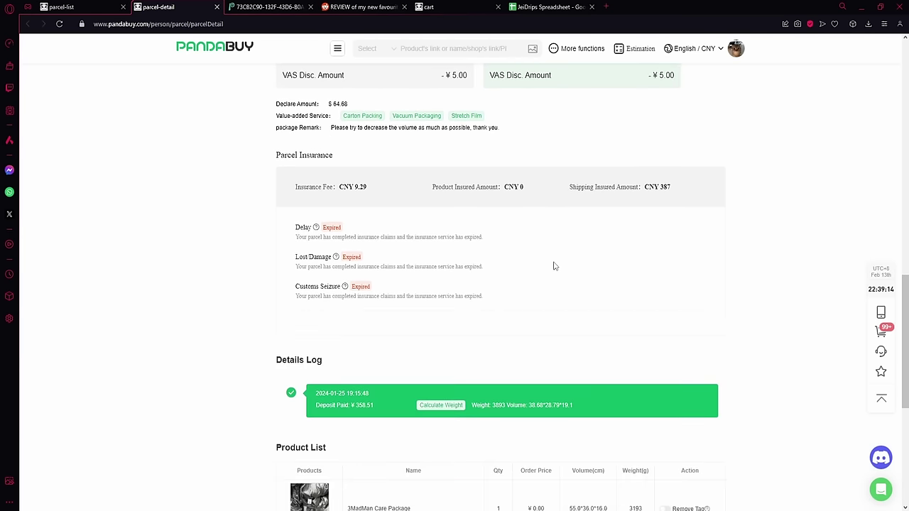
scroll(520, 250, "up", 10)
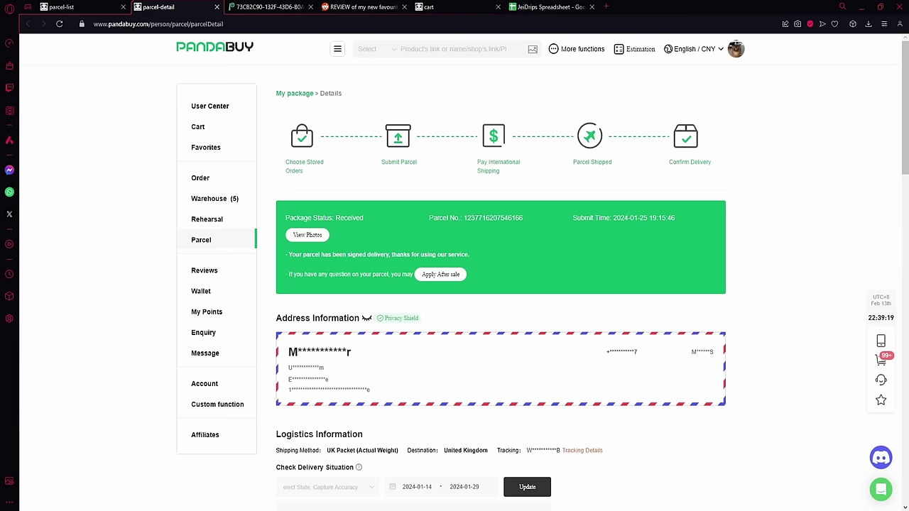
Step: Return to the parcel list and open My Points, showing a 7947-point balance
left_click(201, 239)
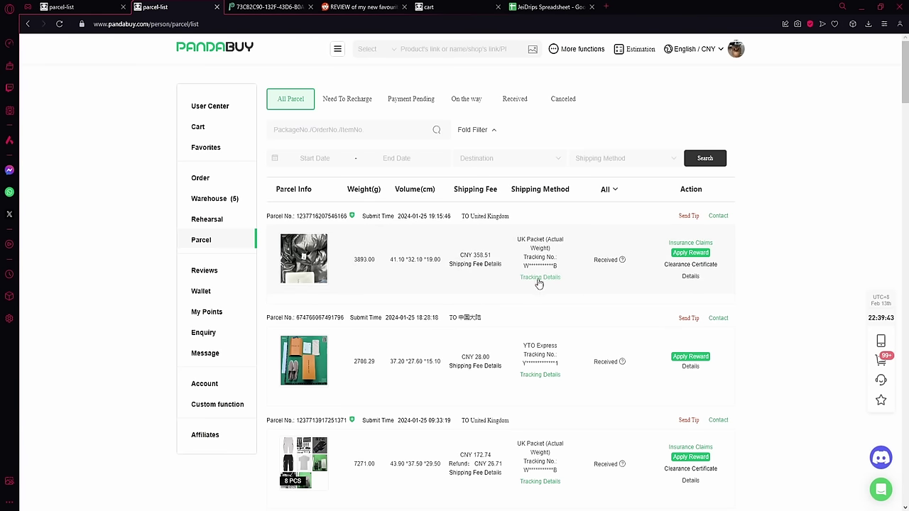
left_click(225, 314)
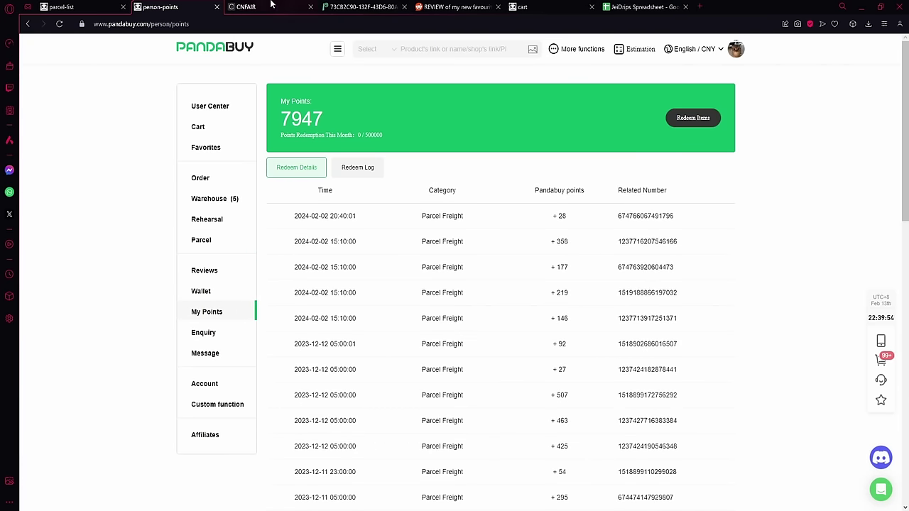
Step: Switch to the CNFair points store and filter it to show only redeemed items
left_click(256, 6)
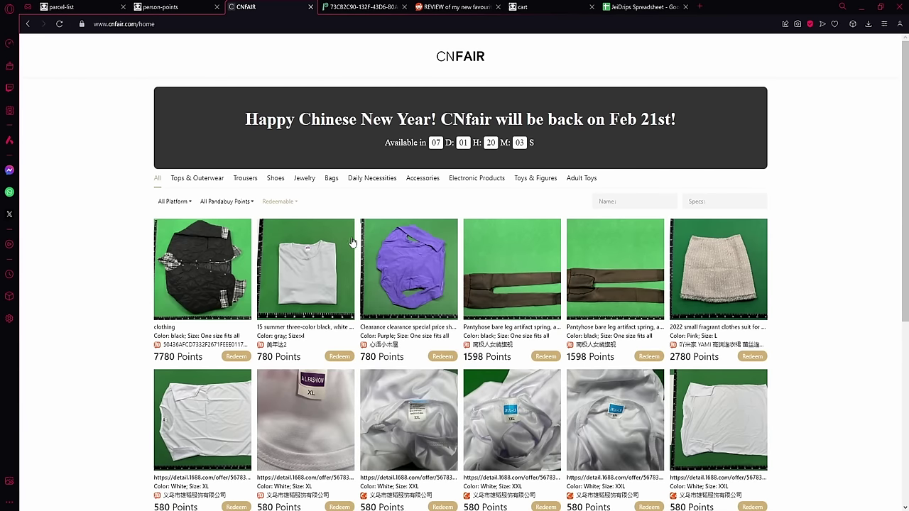
scroll(721, 411, "down", 2)
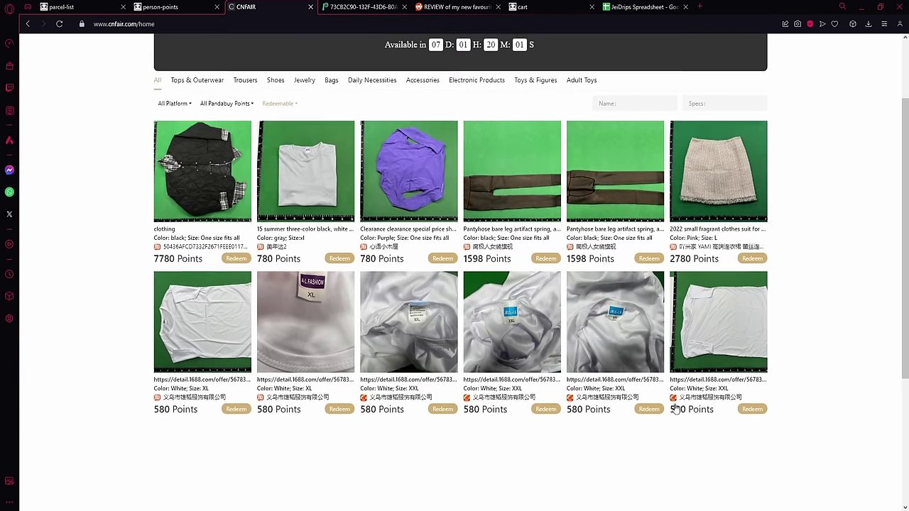
scroll(465, 323, "up", 2)
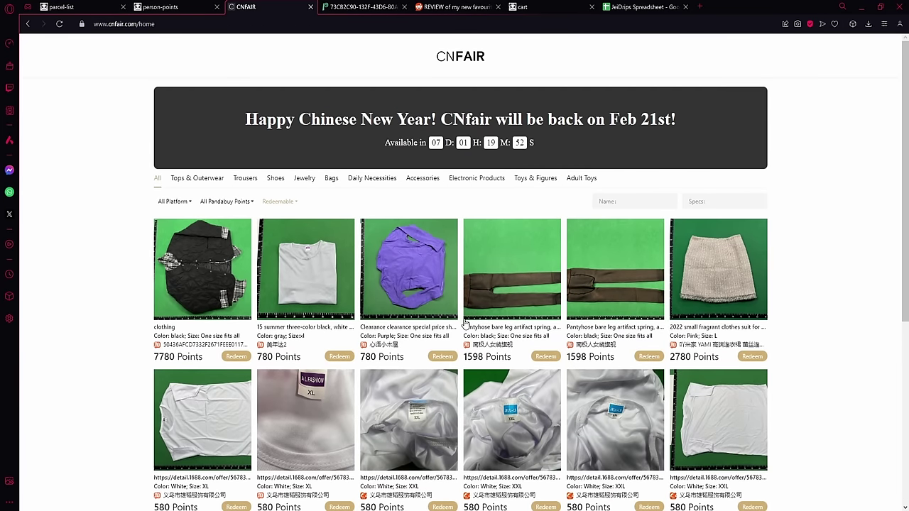
left_click(269, 202)
left_click(293, 245)
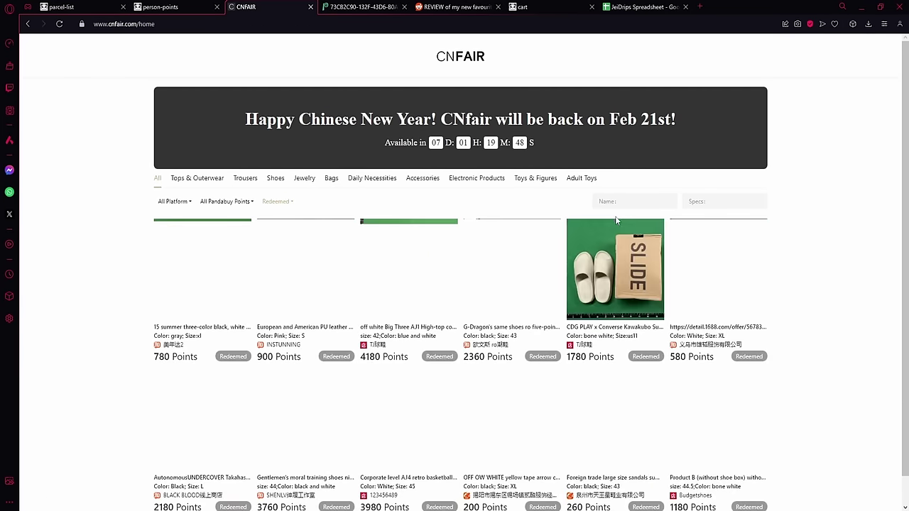
Step: Show redeemable items again and copy the 7780-point black jacket's redeem code
scroll(345, 281, "down", 5)
scroll(345, 281, "down", 4)
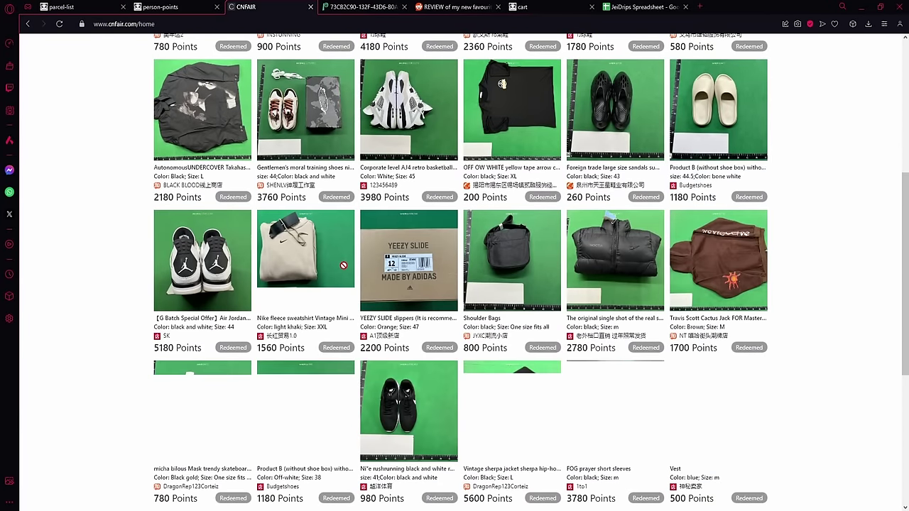
scroll(230, 217, "up", 9)
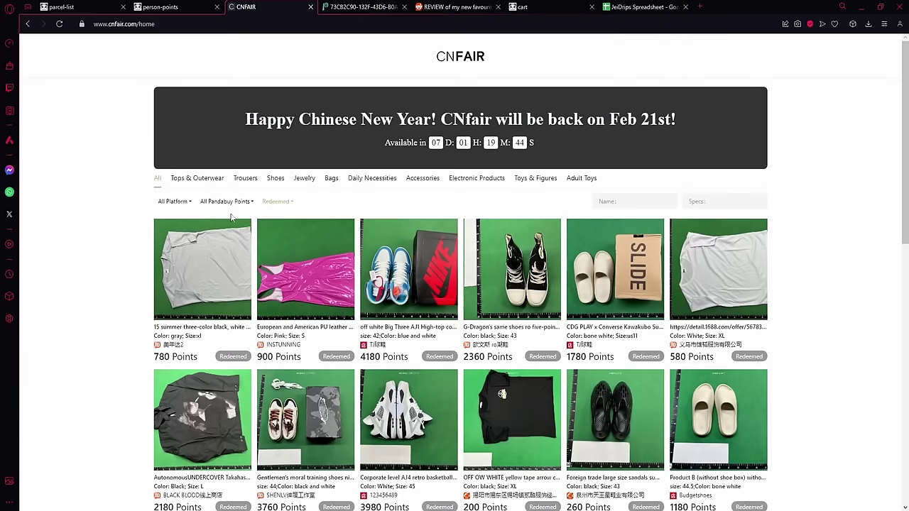
left_click(280, 203)
left_click(292, 221)
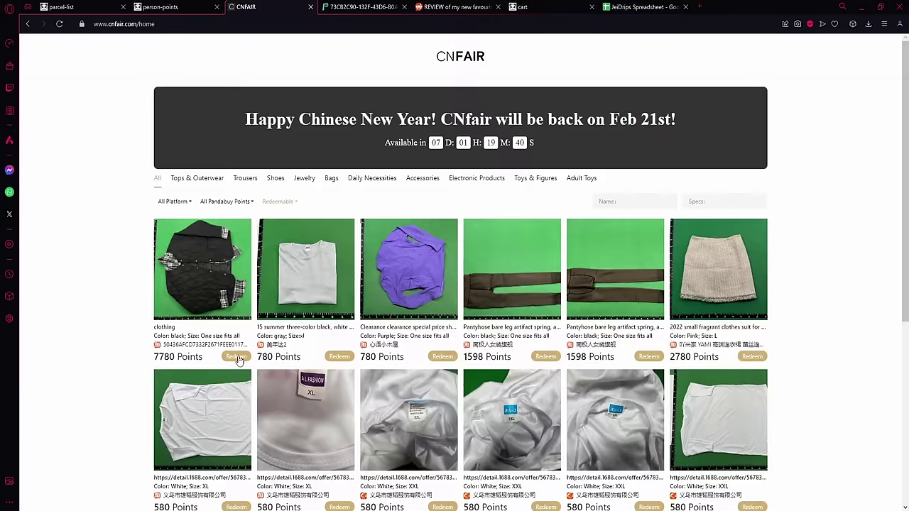
left_click(233, 357)
left_click(444, 385)
left_click(201, 10)
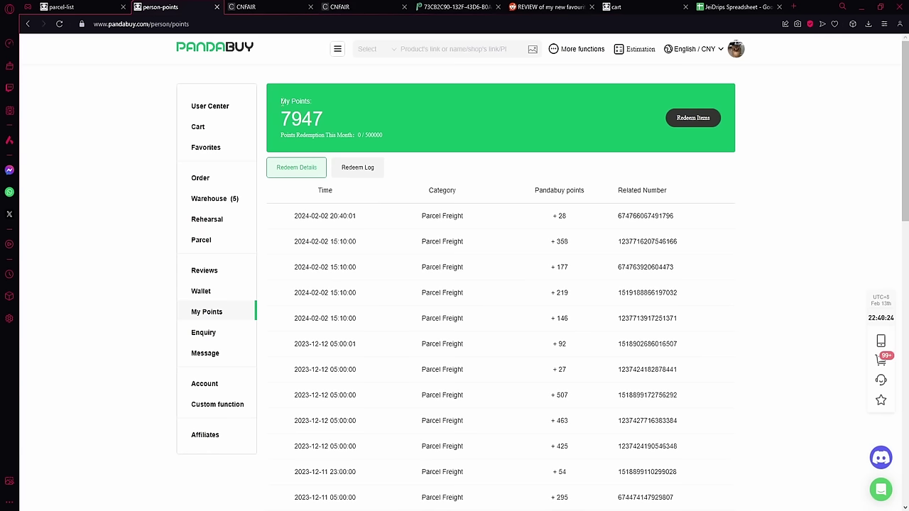
left_click(685, 124)
right_click(453, 157)
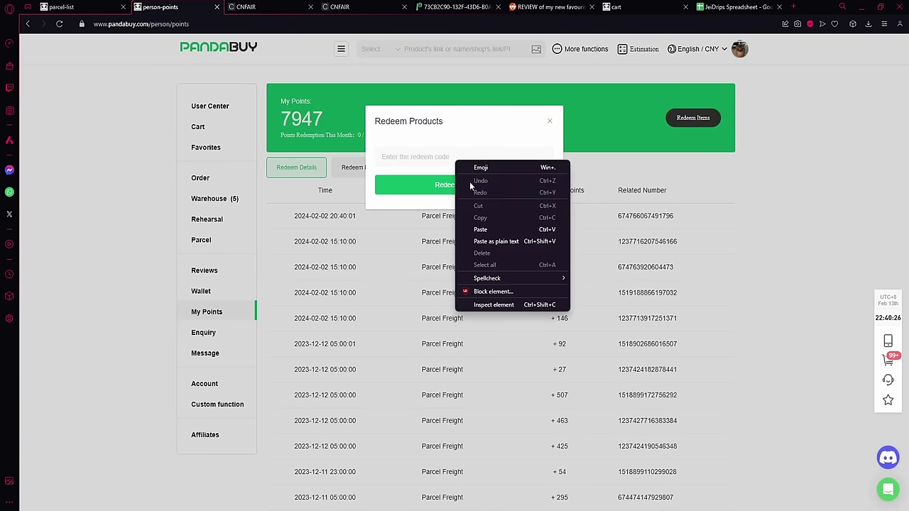
left_click(474, 229)
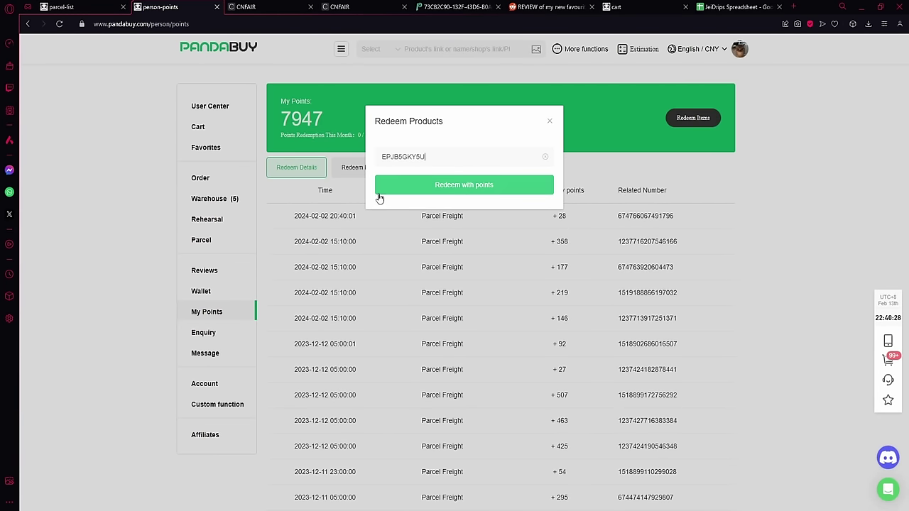
left_click(550, 121)
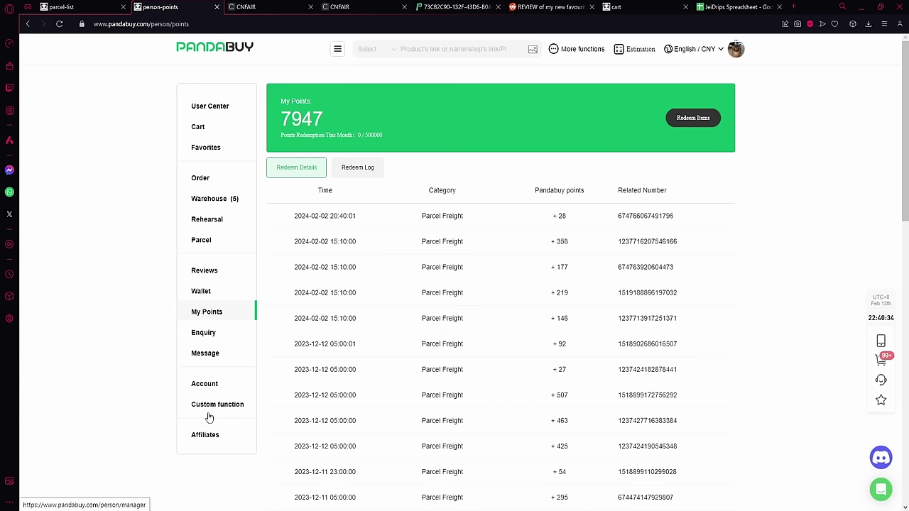
left_click(204, 383)
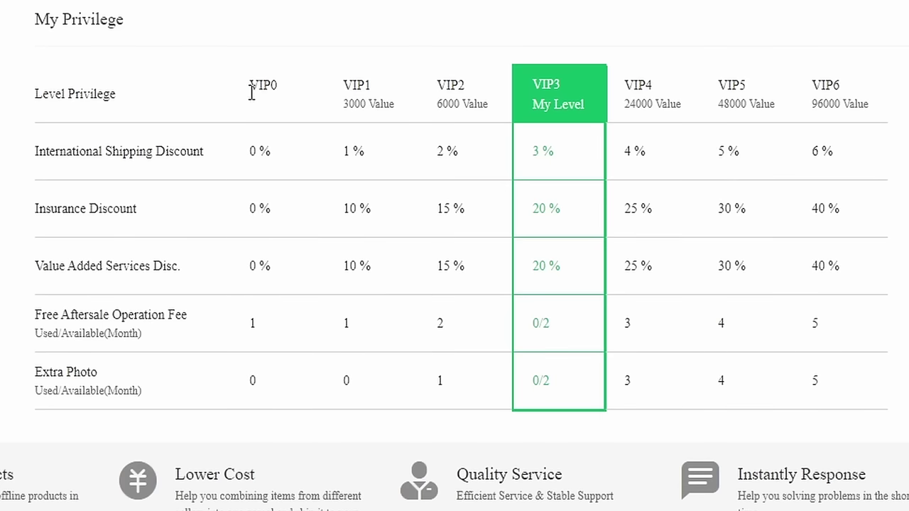
left_click_drag(385, 273, 482, 293)
left_click(482, 292)
left_click_drag(221, 85, 264, 149)
left_click(252, 84)
left_click_drag(117, 333, 78, 307)
left_click(125, 335)
left_click_drag(535, 152, 574, 170)
left_click_drag(594, 232, 523, 222)
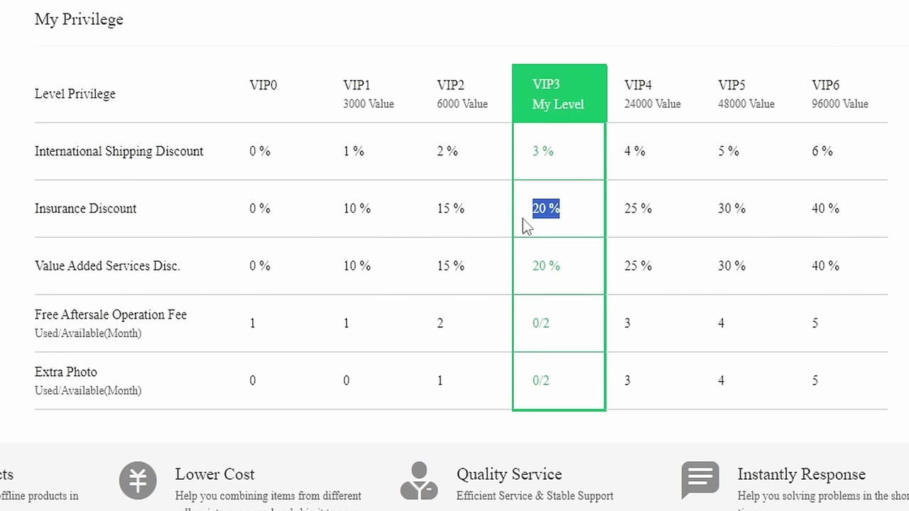
left_click(584, 286)
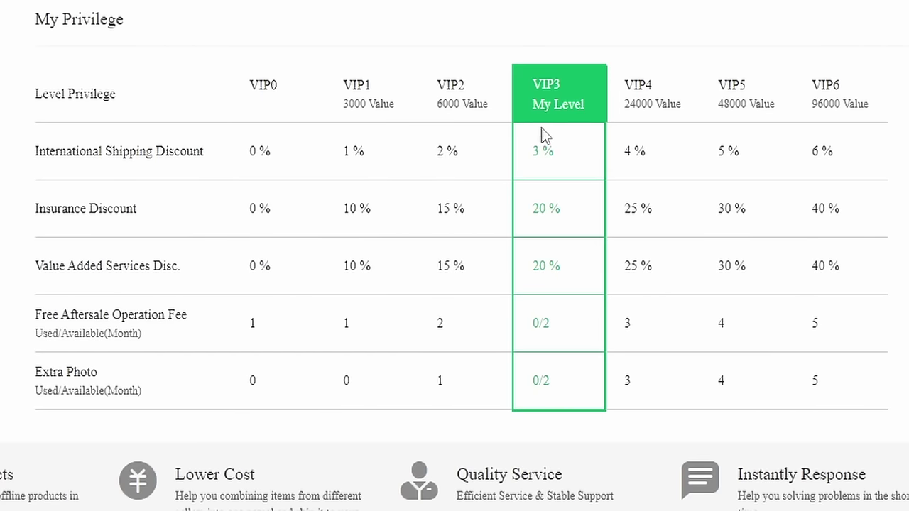
left_click_drag(340, 119, 405, 121)
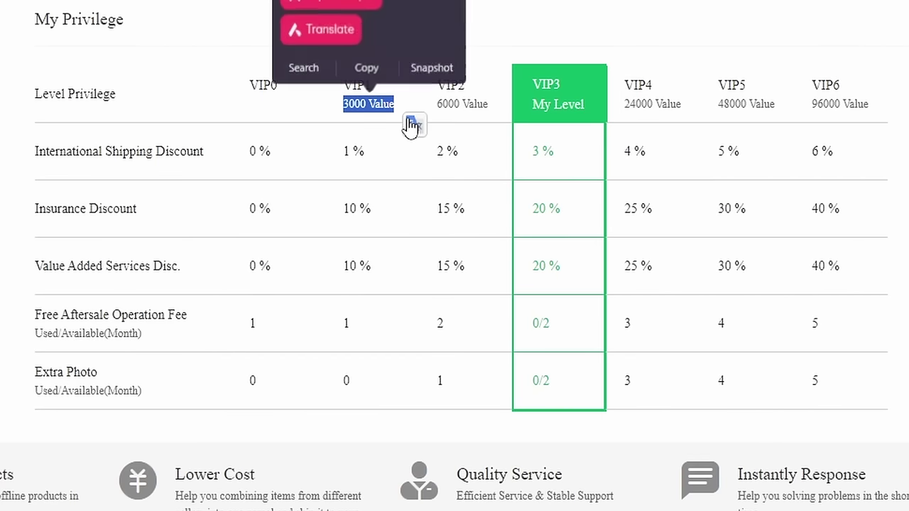
left_click(370, 109)
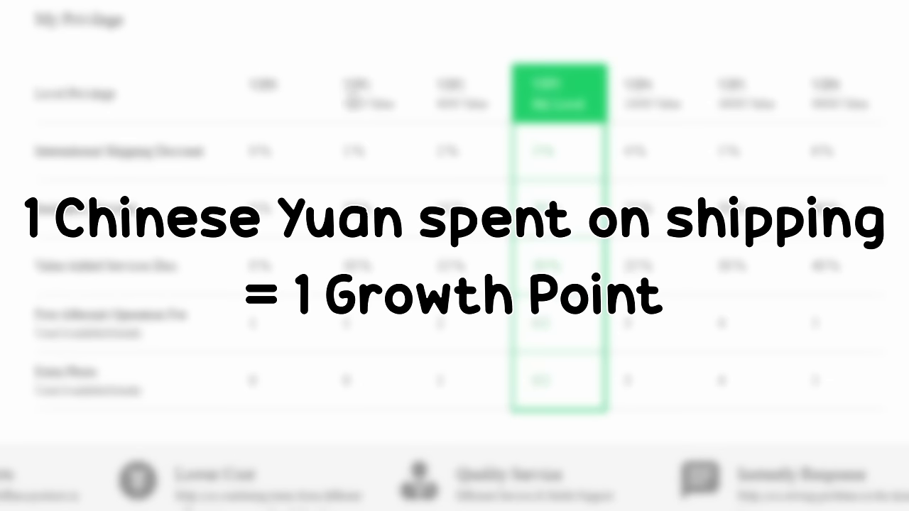
left_click_drag(348, 100, 412, 114)
left_click(373, 146)
left_click_drag(338, 82, 379, 107)
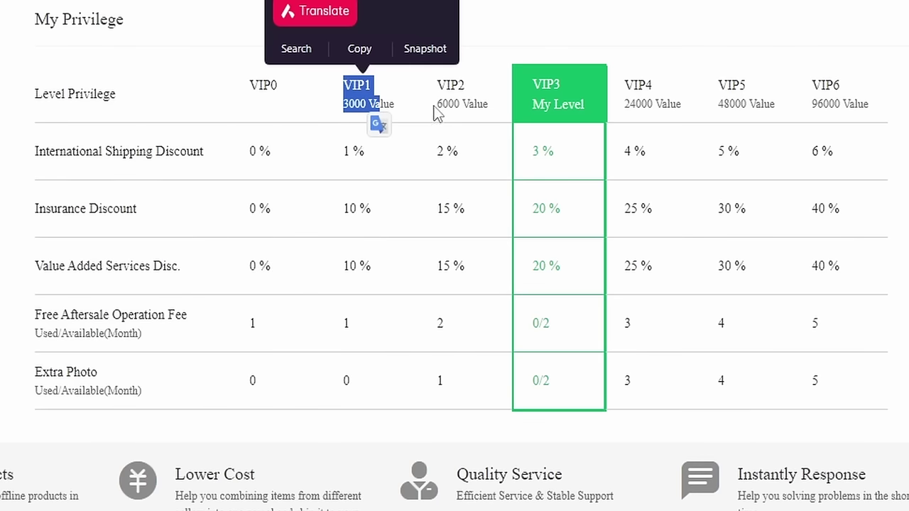
left_click_drag(436, 103, 477, 106)
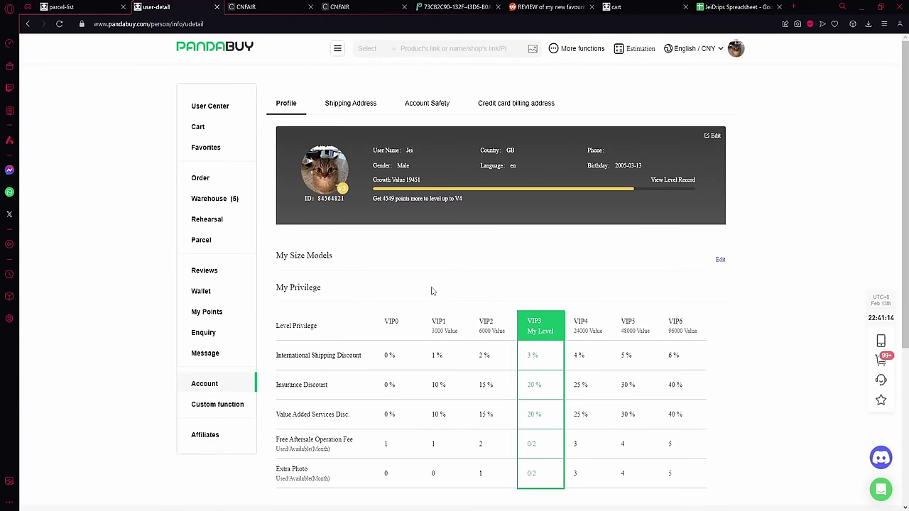
left_click(374, 85)
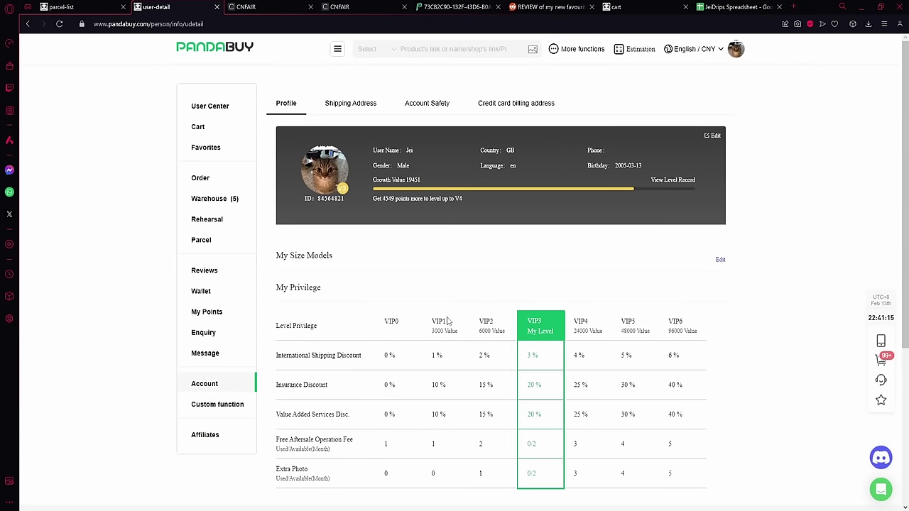
scroll(429, 361, "down", 2)
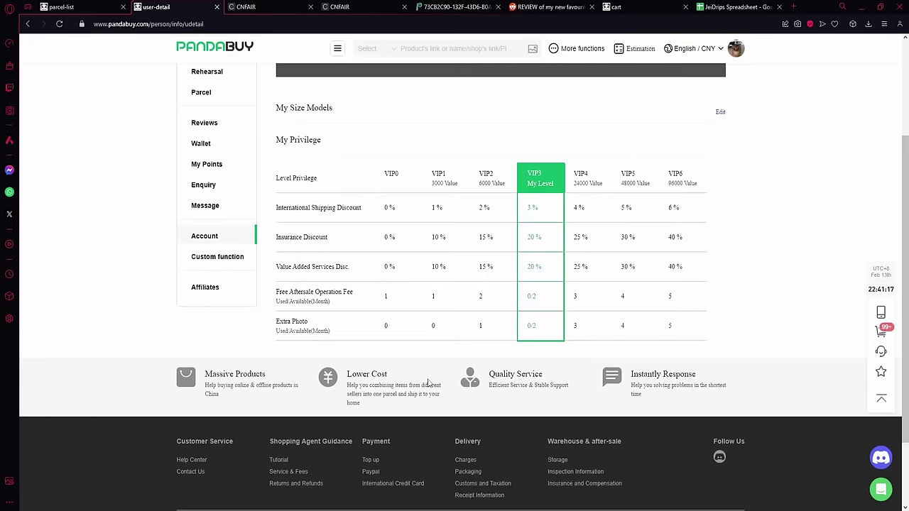
Step: Open Custom function and highlight the ¥100.00 quota, ¥20.00 per-transaction and ¥350.00 shipping limits
scroll(319, 334, "up", 1)
left_click(234, 306)
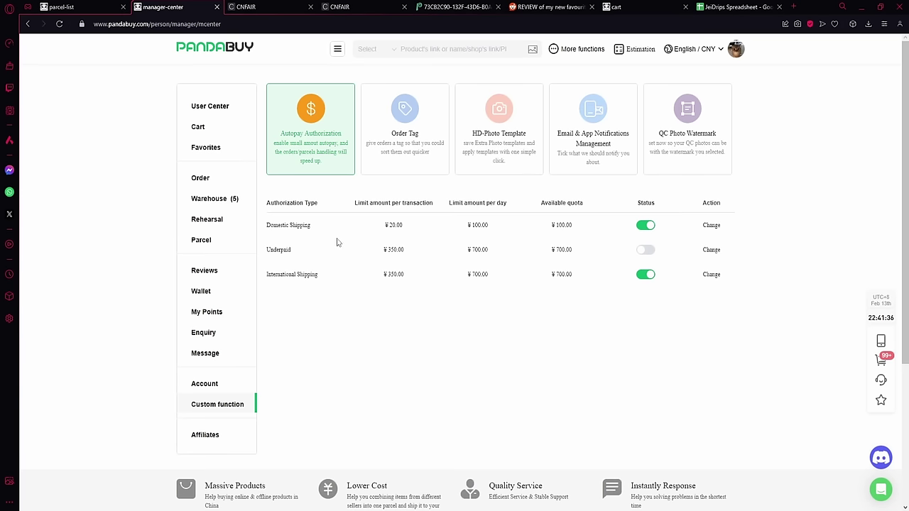
left_click_drag(541, 233, 574, 228)
left_click_drag(377, 226, 438, 237)
left_click(407, 313)
mouse_move(377, 279)
left_mouse_down()
mouse_move(428, 280)
mouse_move(384, 286)
left_mouse_up()
left_click(420, 290)
left_click(389, 274)
left_click_drag(399, 283, 373, 279)
left_click(447, 328)
Step: Review the order tags list and the tagged items in the shopping cart, then return to the account
left_click(414, 167)
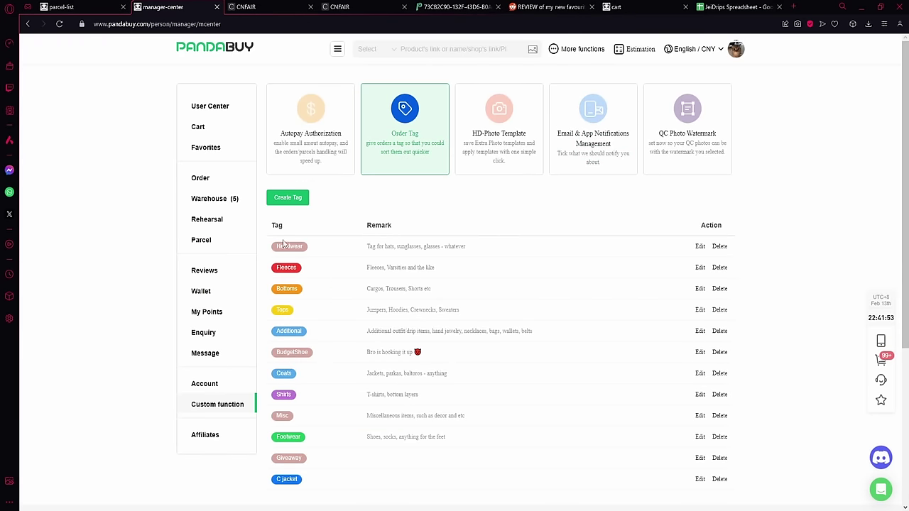
scroll(334, 248, "down", 2)
scroll(383, 348, "up", 2)
left_click(880, 360)
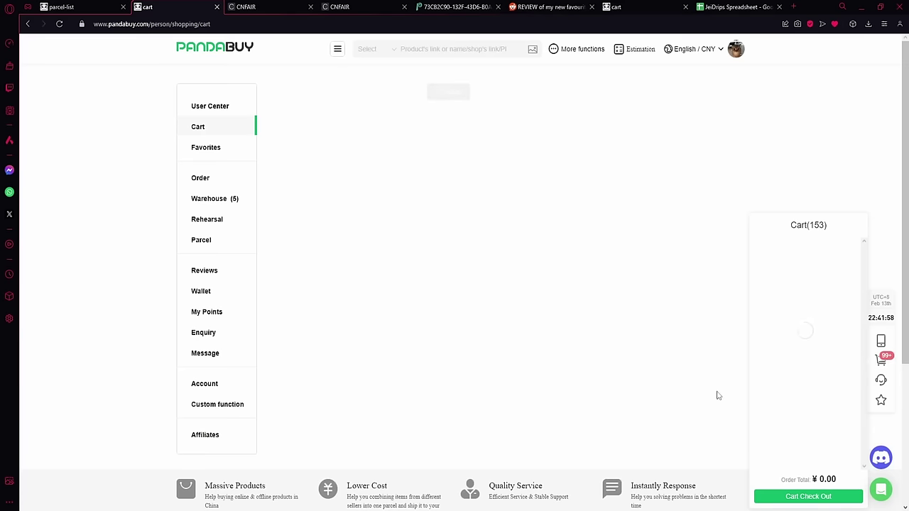
scroll(776, 282, "down", 10)
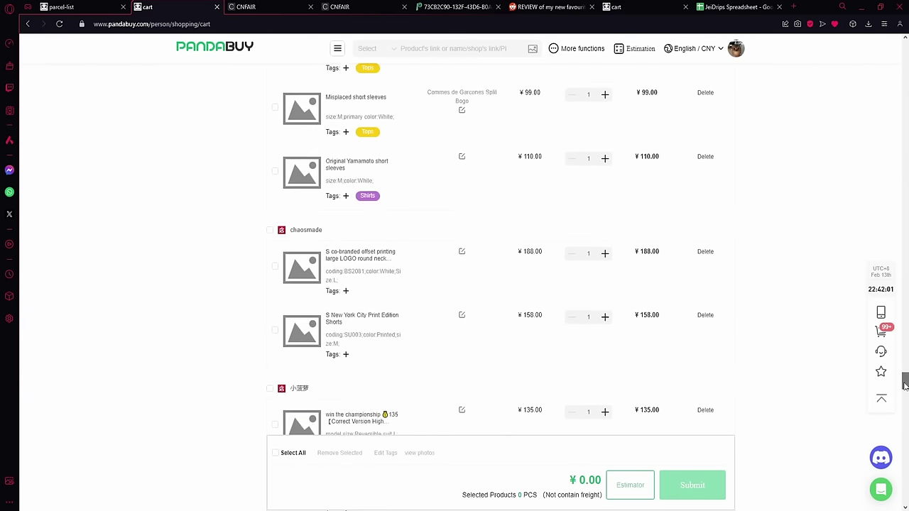
scroll(386, 239, "down", 15)
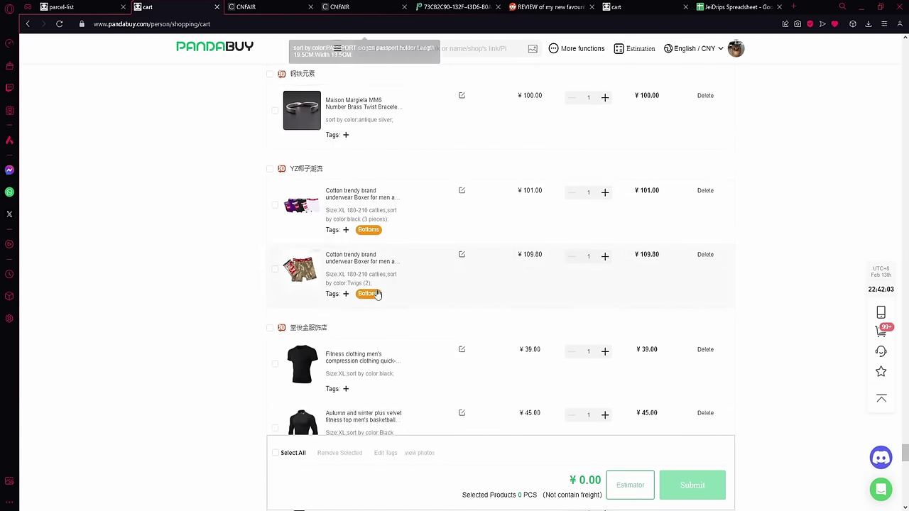
scroll(349, 268, "up", 20)
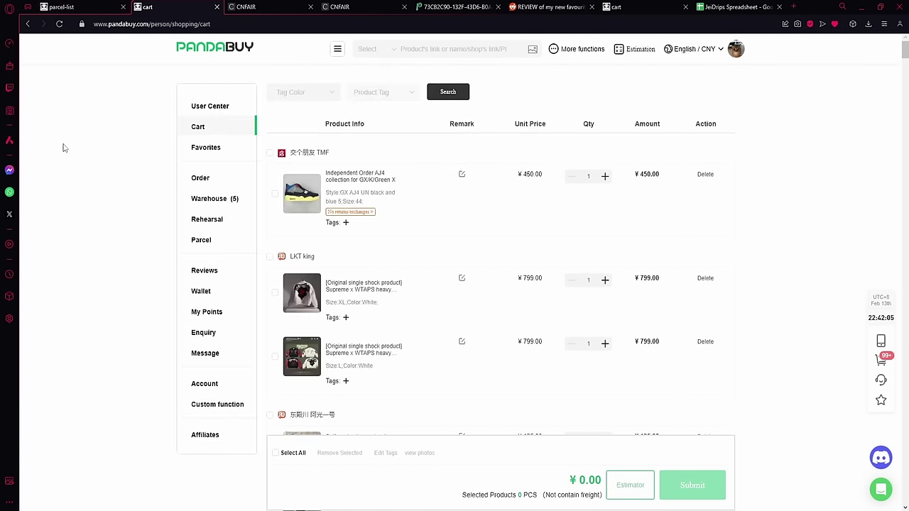
left_click(206, 384)
Step: Return to Custom function and review the email and app notification settings
left_click(218, 404)
scroll(458, 227, "down", 3)
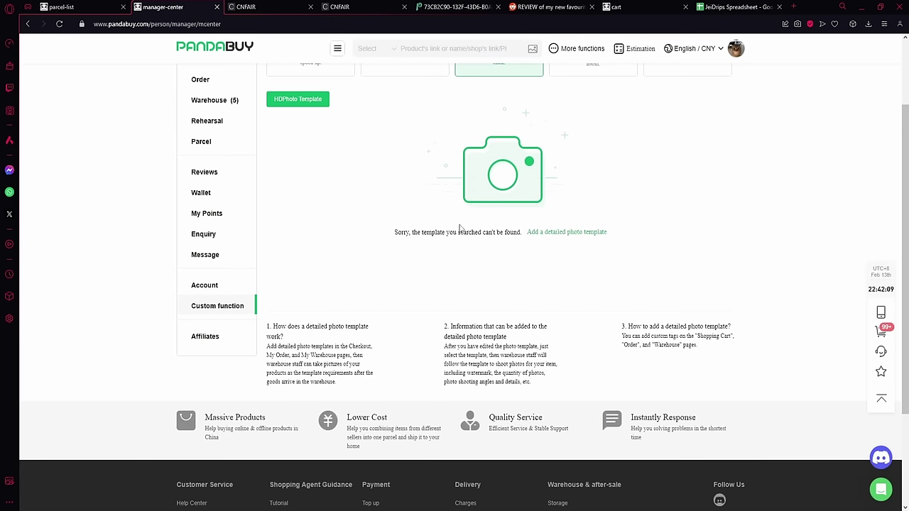
scroll(458, 228, "up", 2)
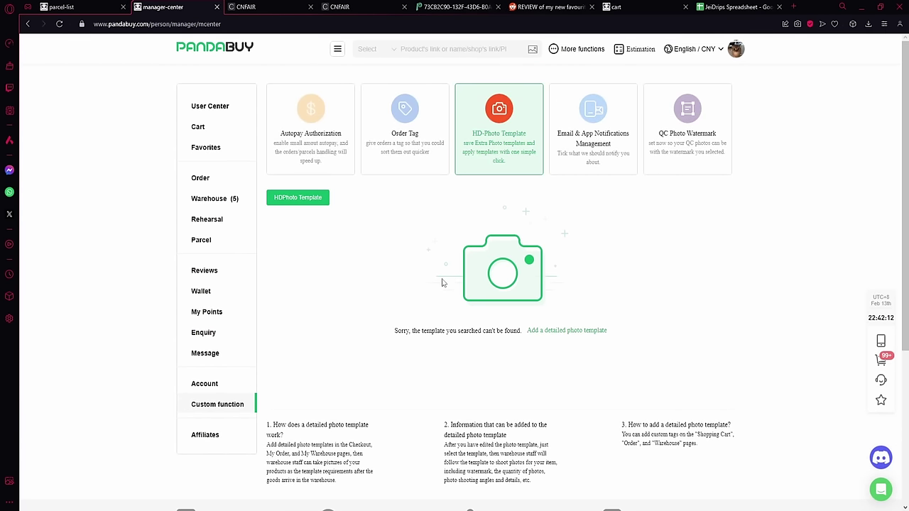
left_click(590, 173)
scroll(527, 179, "down", 1)
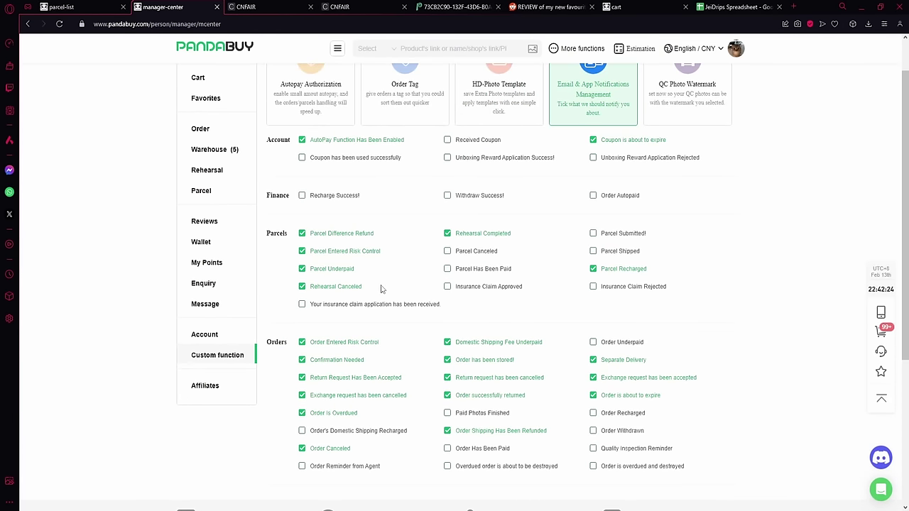
scroll(452, 306, "up", 1)
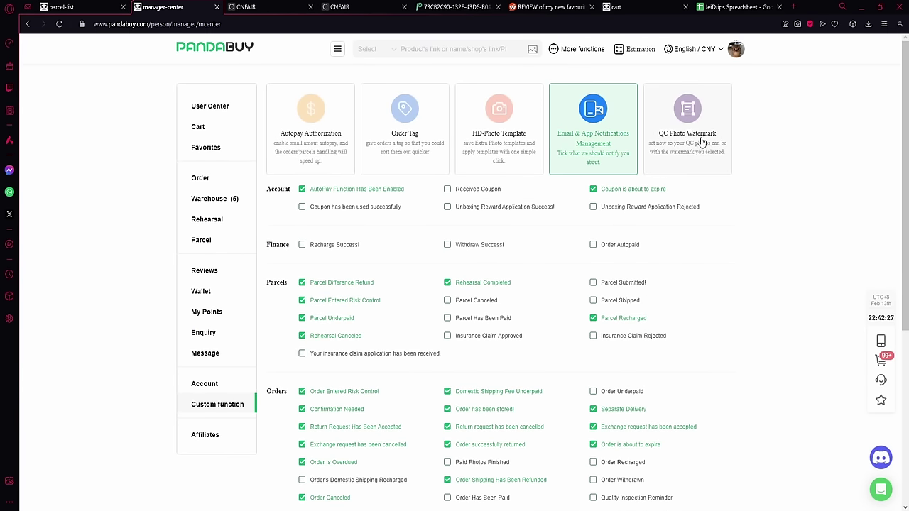
Step: Keep System Watermark for QC photos and open the parcel list
left_click(688, 155)
mouse_move(334, 216)
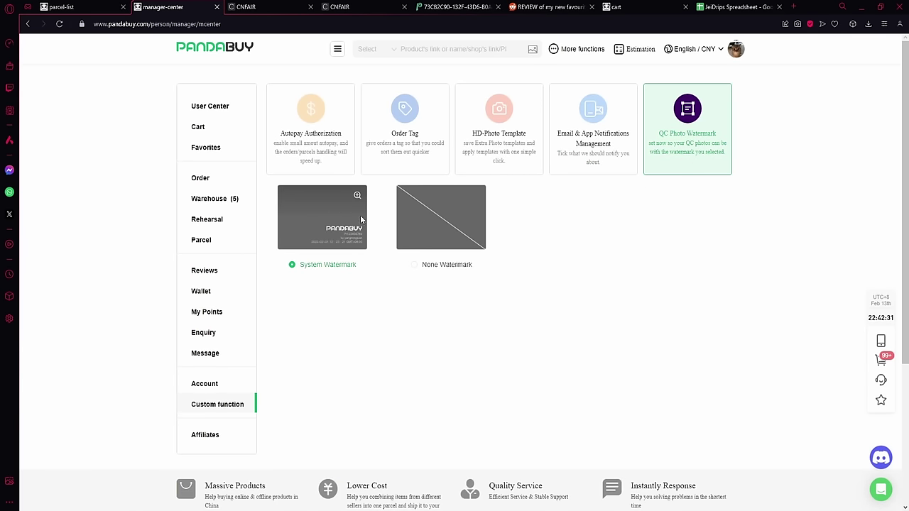
left_click(422, 265)
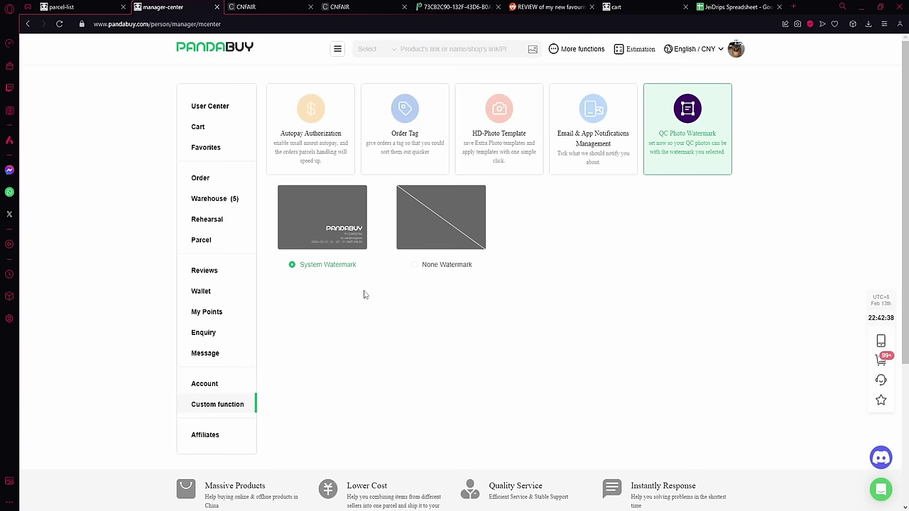
left_click(224, 247)
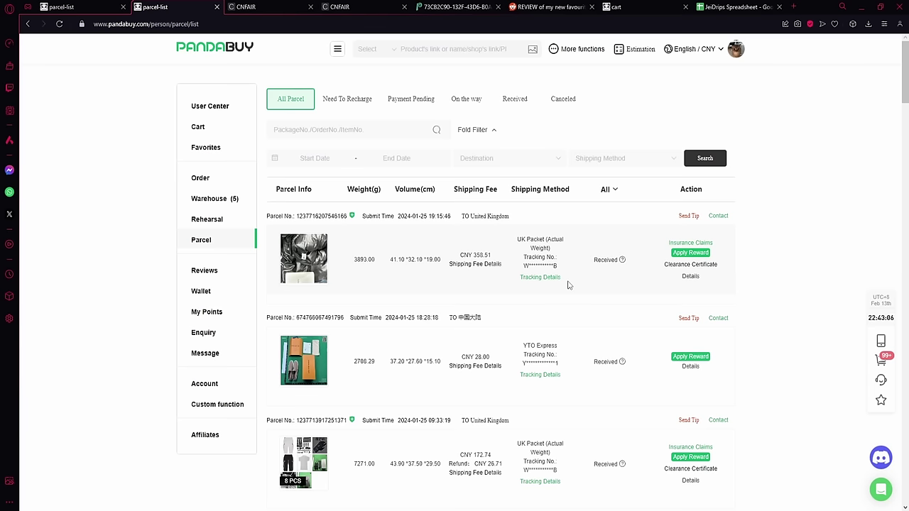
Step: Open the first parcel's Share Your Experience reward form and choose YouTube as the social media
left_click(683, 253)
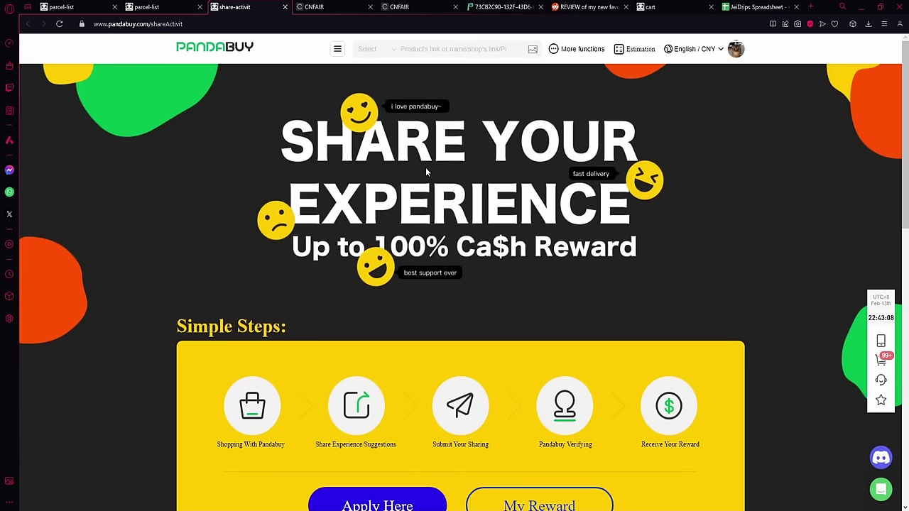
scroll(410, 336, "down", 2)
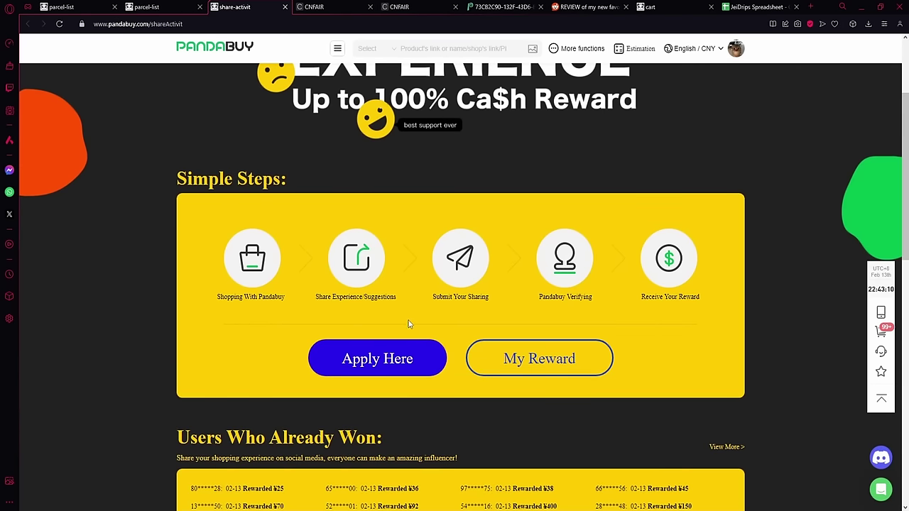
scroll(387, 356, "down", 1)
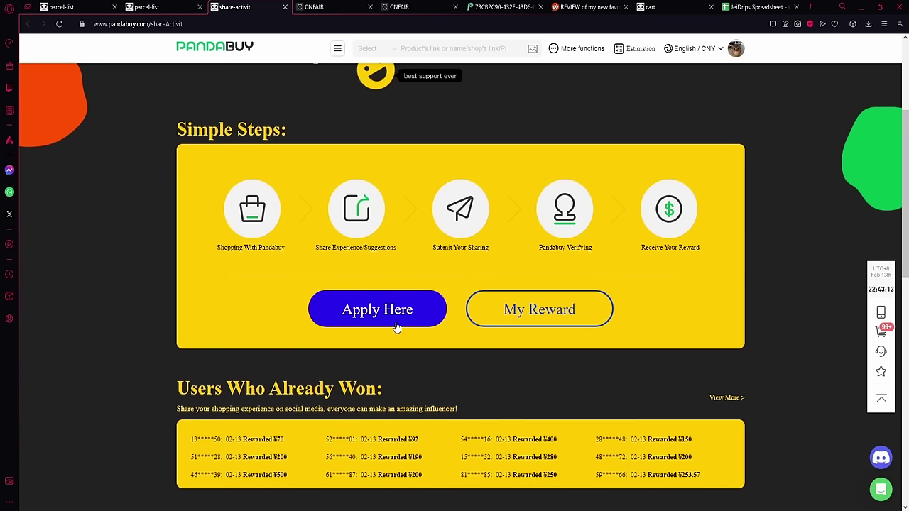
scroll(416, 353, "up", 1)
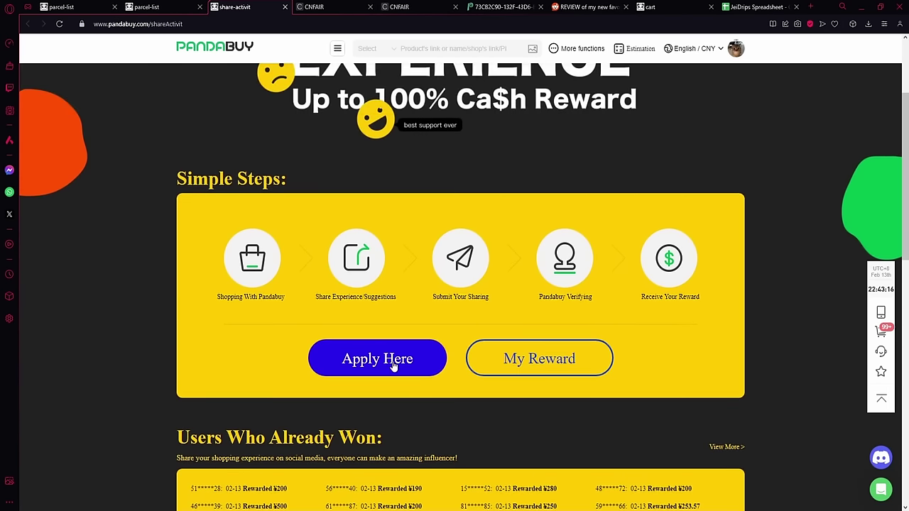
left_click(393, 363)
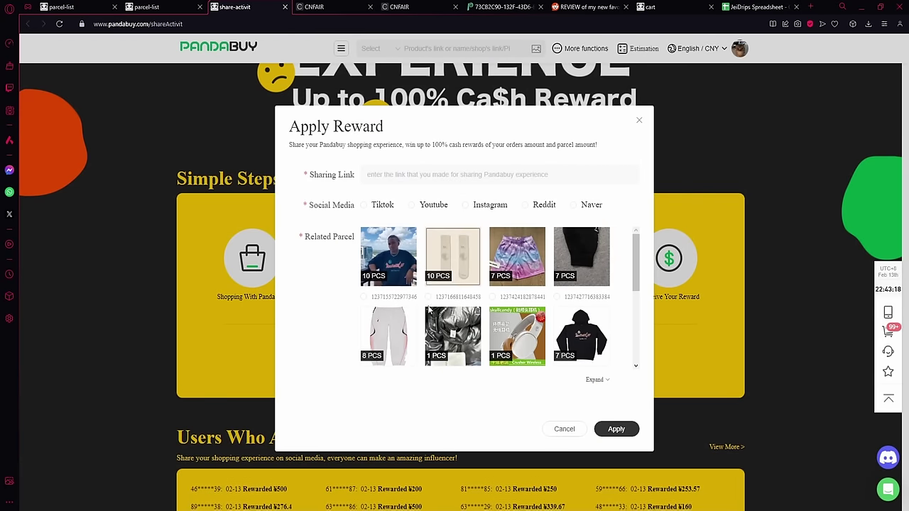
left_click_drag(422, 182, 419, 190)
left_click(432, 205)
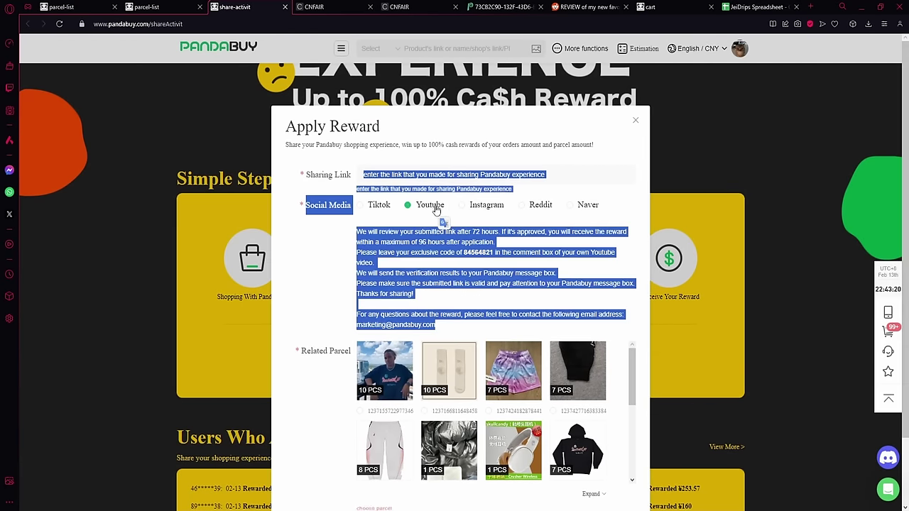
Step: Close the Apply Reward form and the Share Your Experience page with Ctrl+W
left_click(636, 120)
key("ctrl+w")
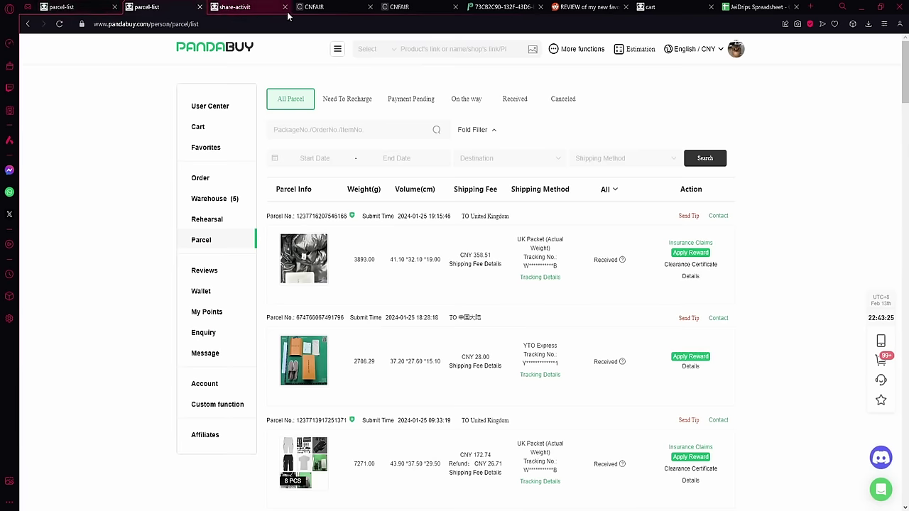